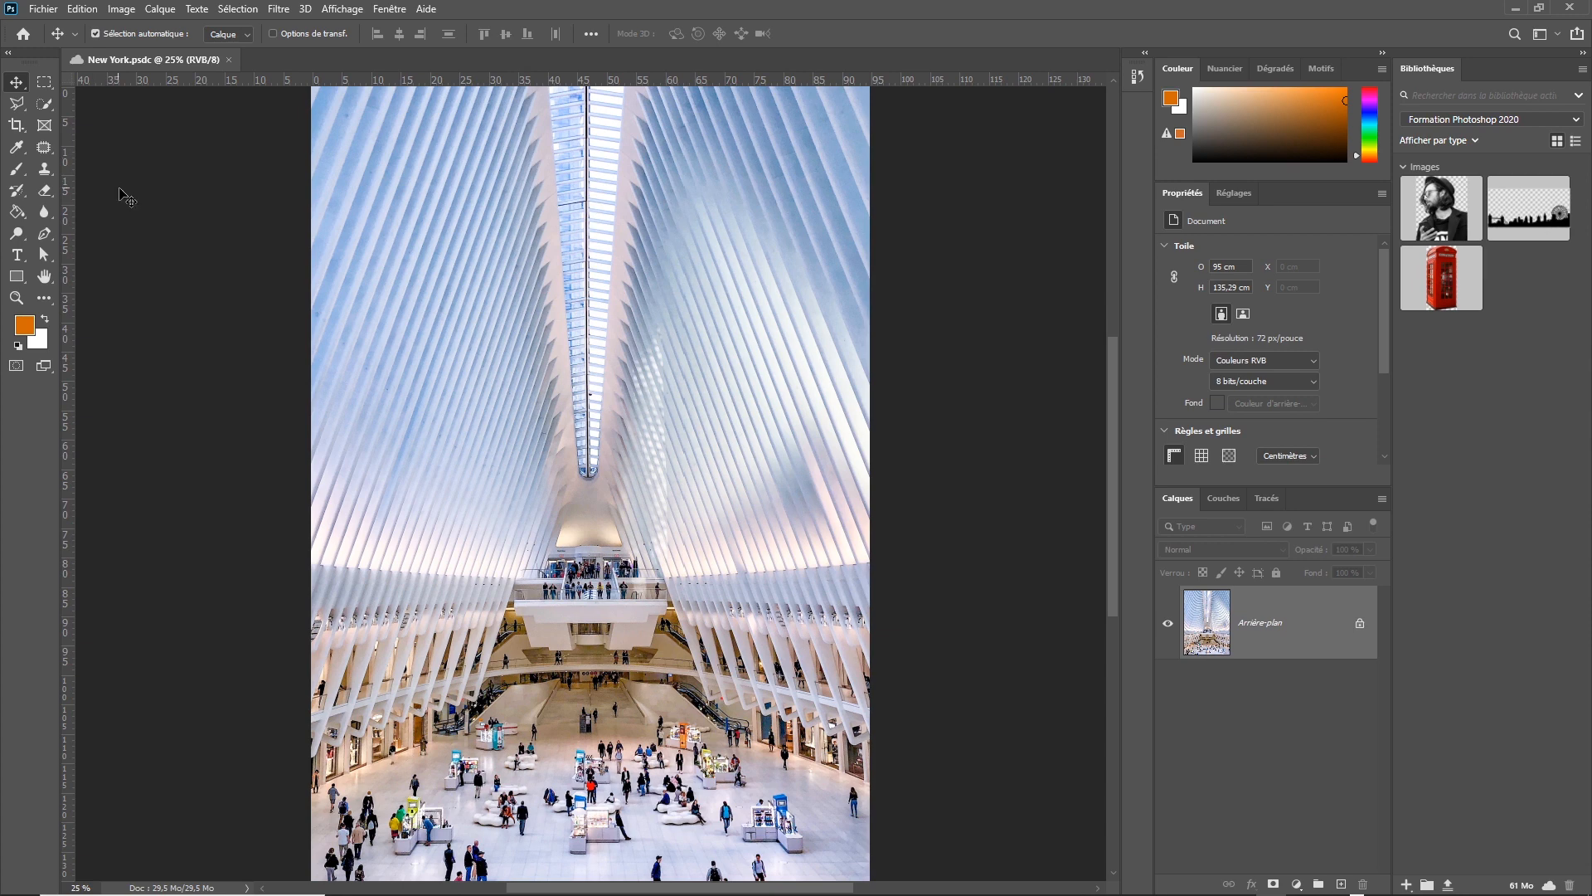
Examine the available workspaces and the tools grouped with the Move, Lasso, Rectangular Marquee and Clone Stamp tools.
left_click(389, 10)
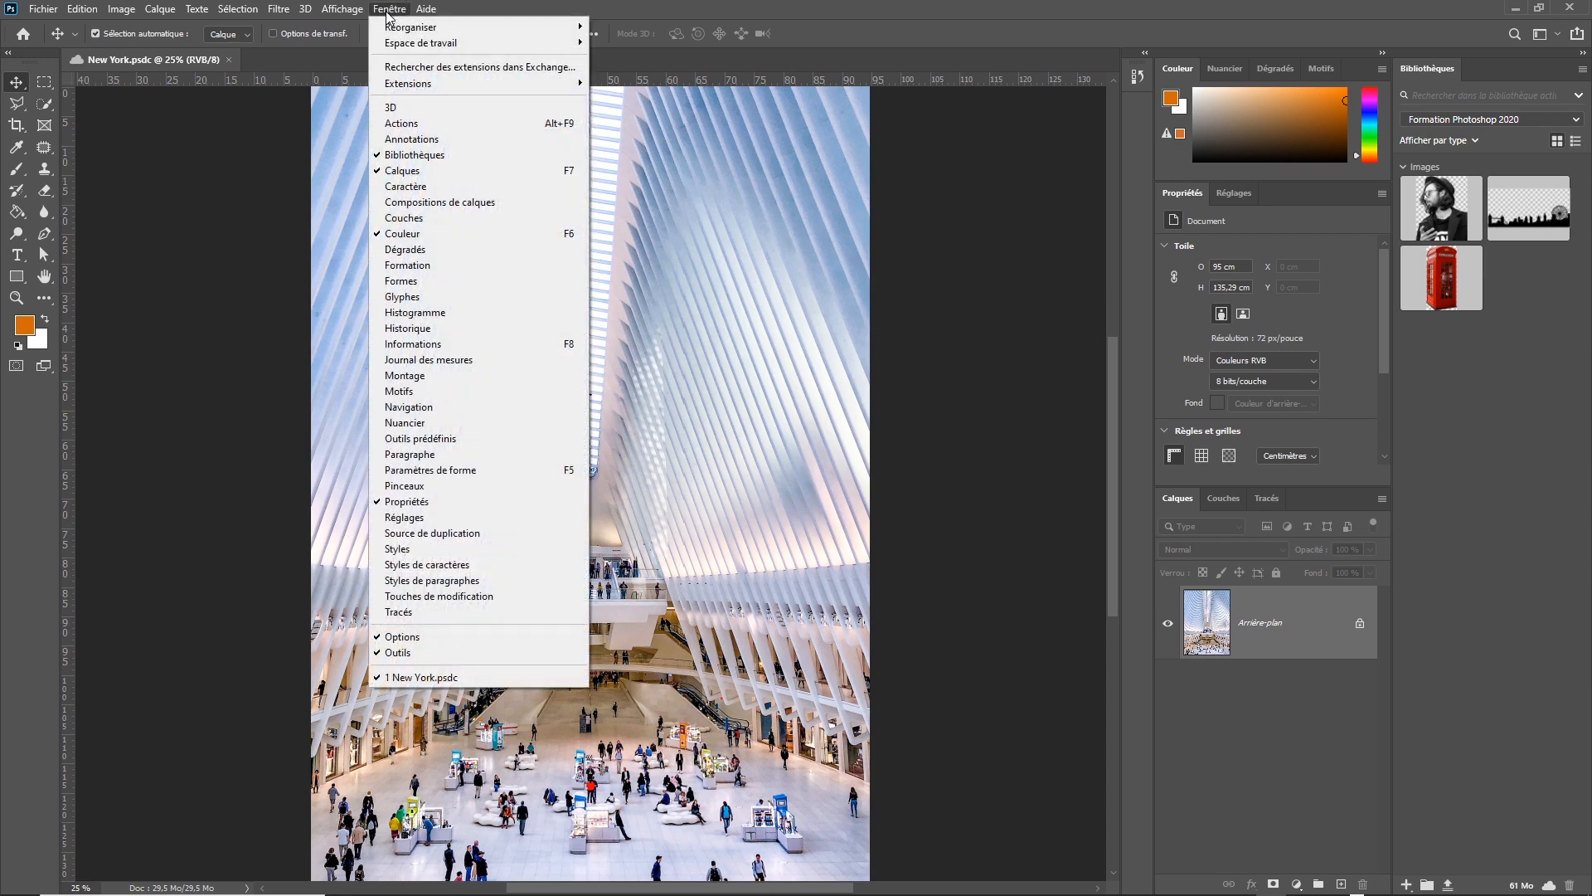
mouse_move(412, 52)
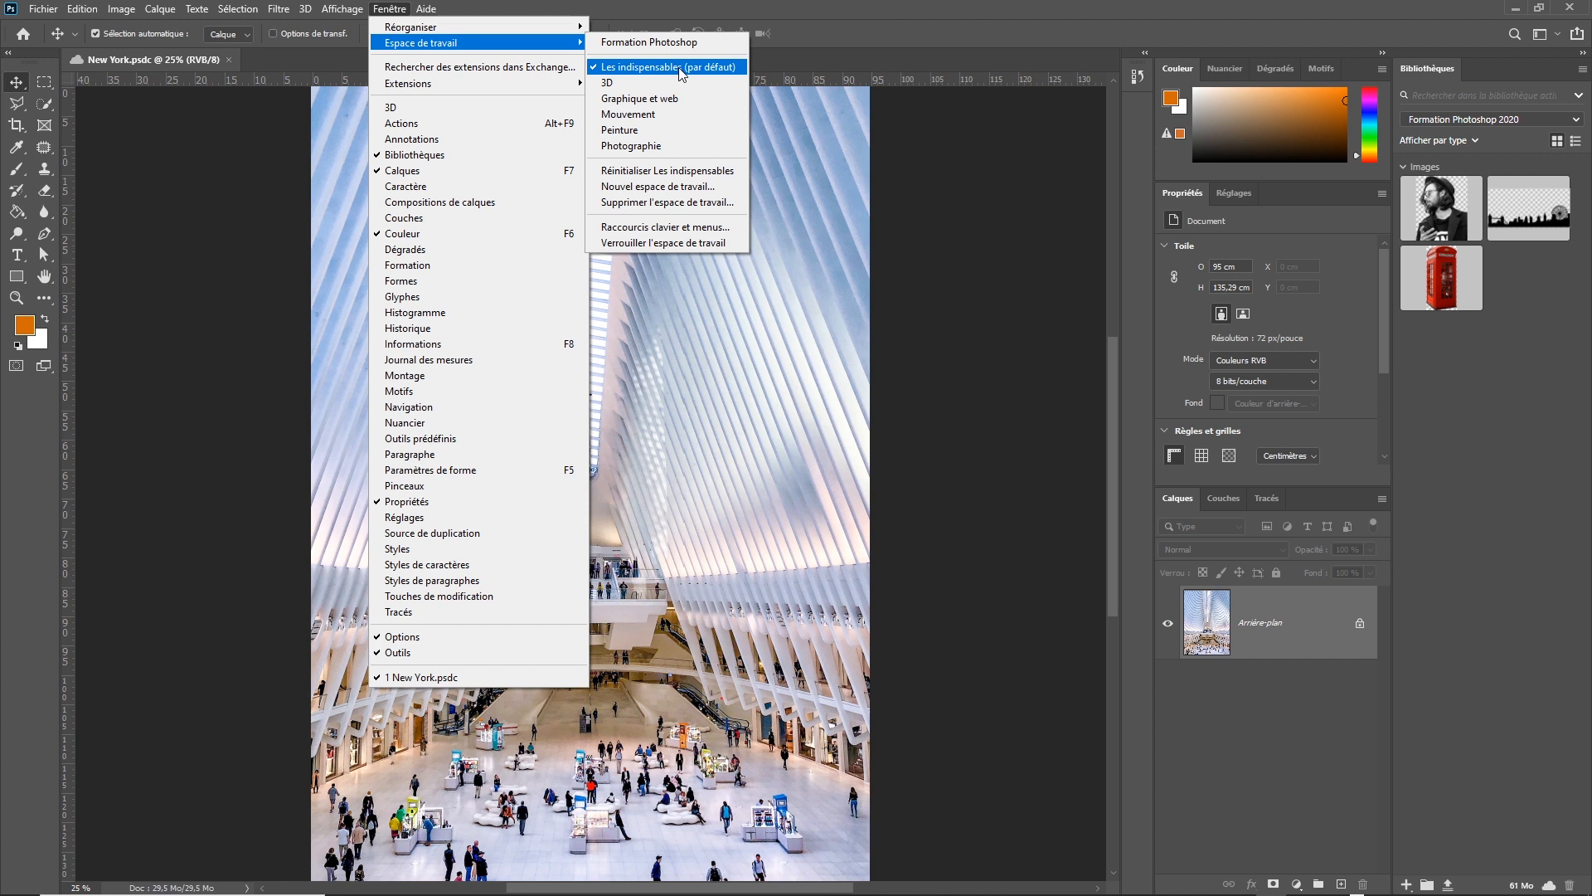
left_click(19, 85)
right_click(18, 85)
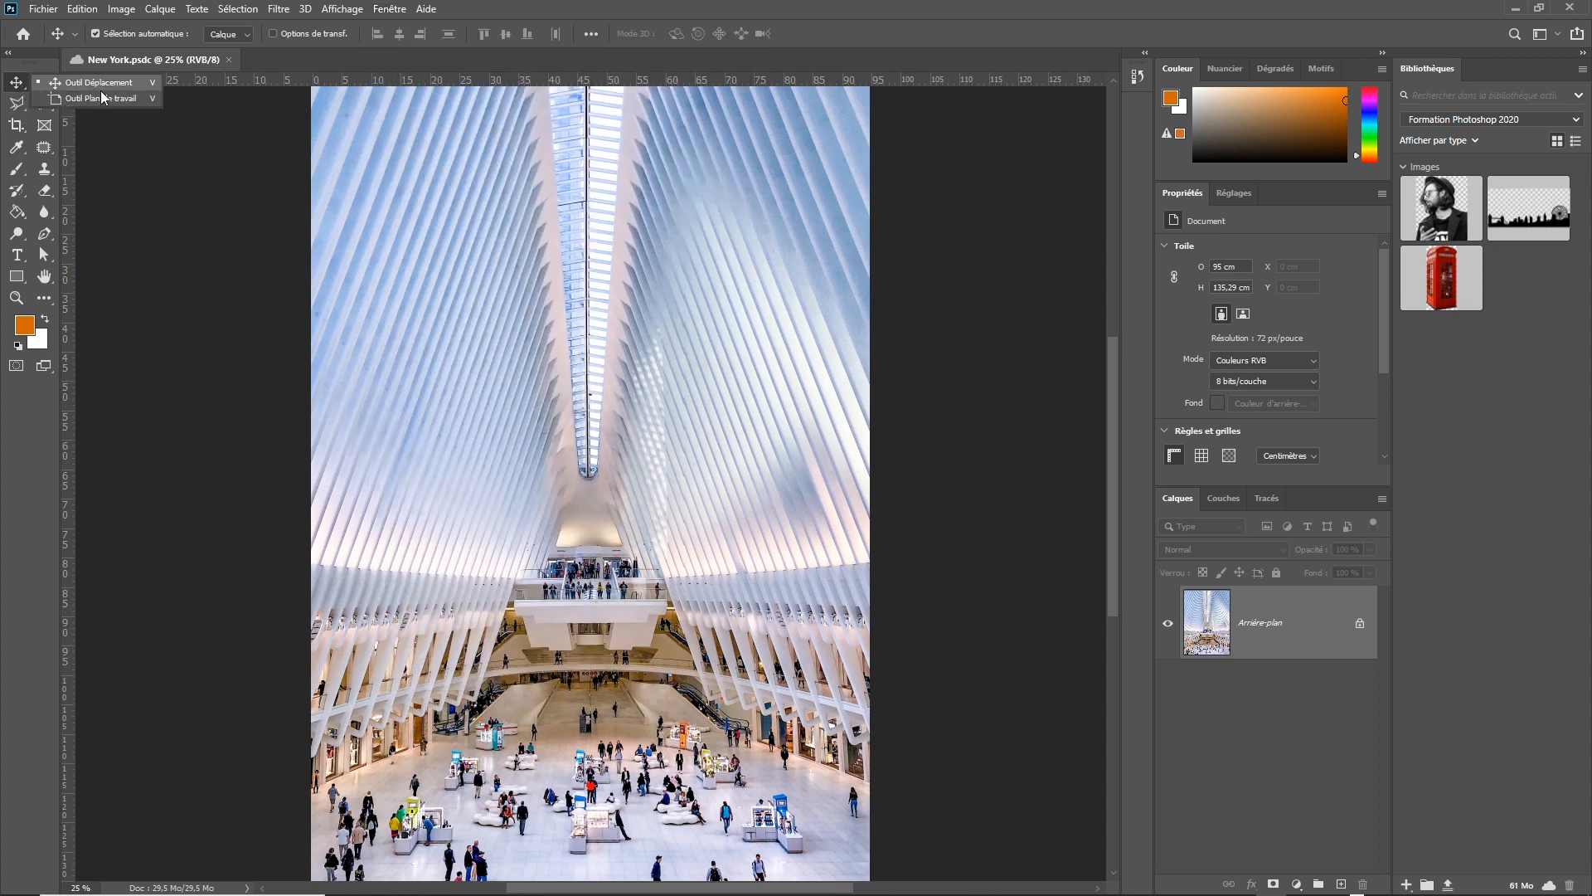
left_click(102, 82)
left_click(17, 106)
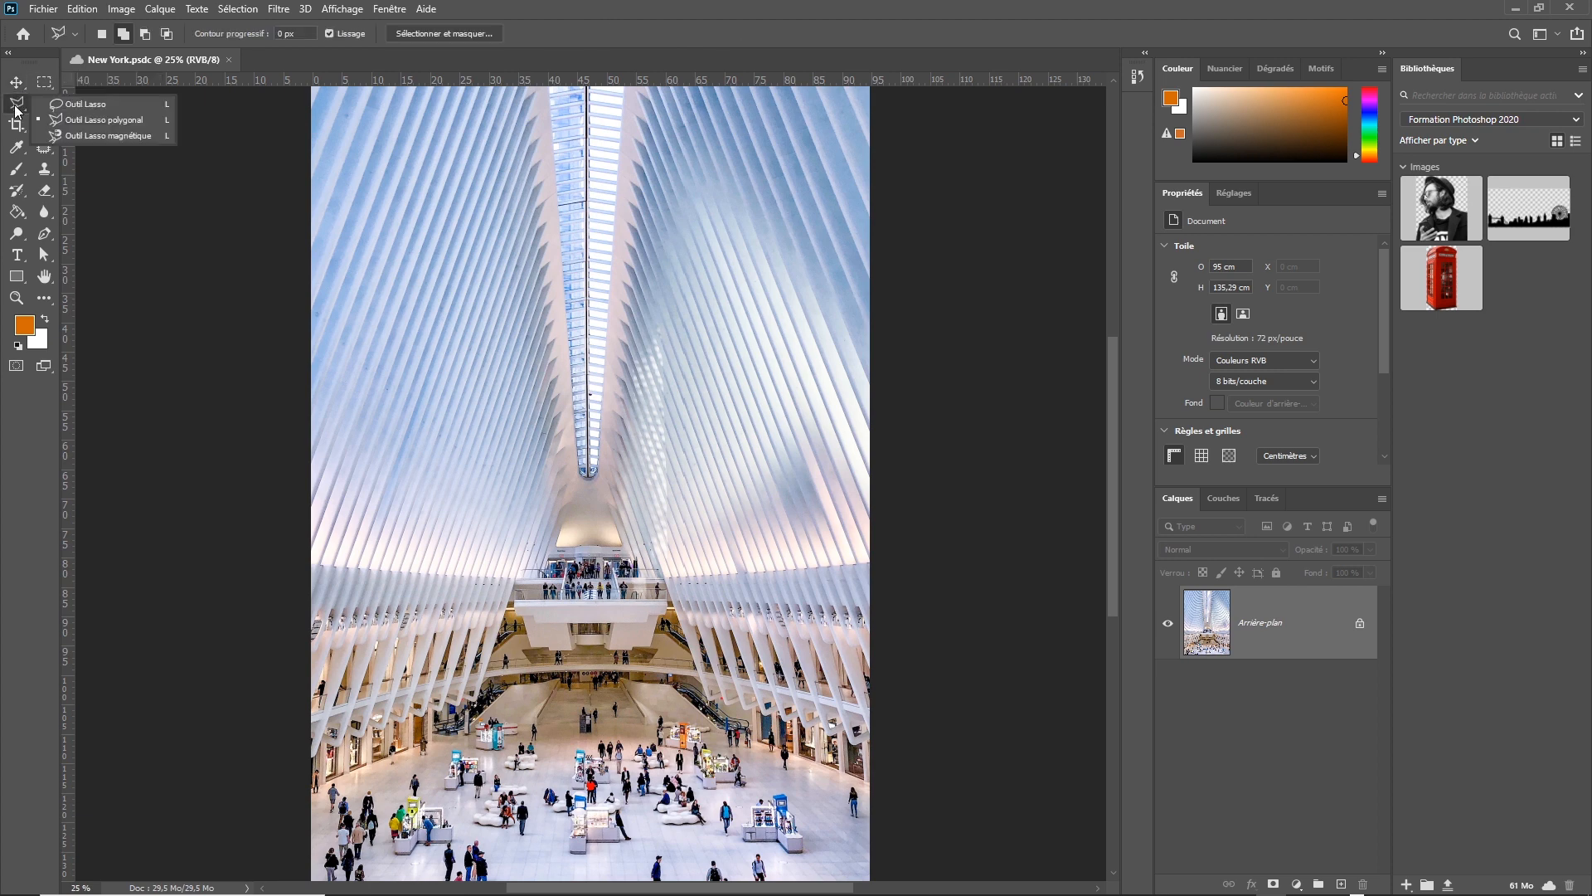
left_click(44, 82)
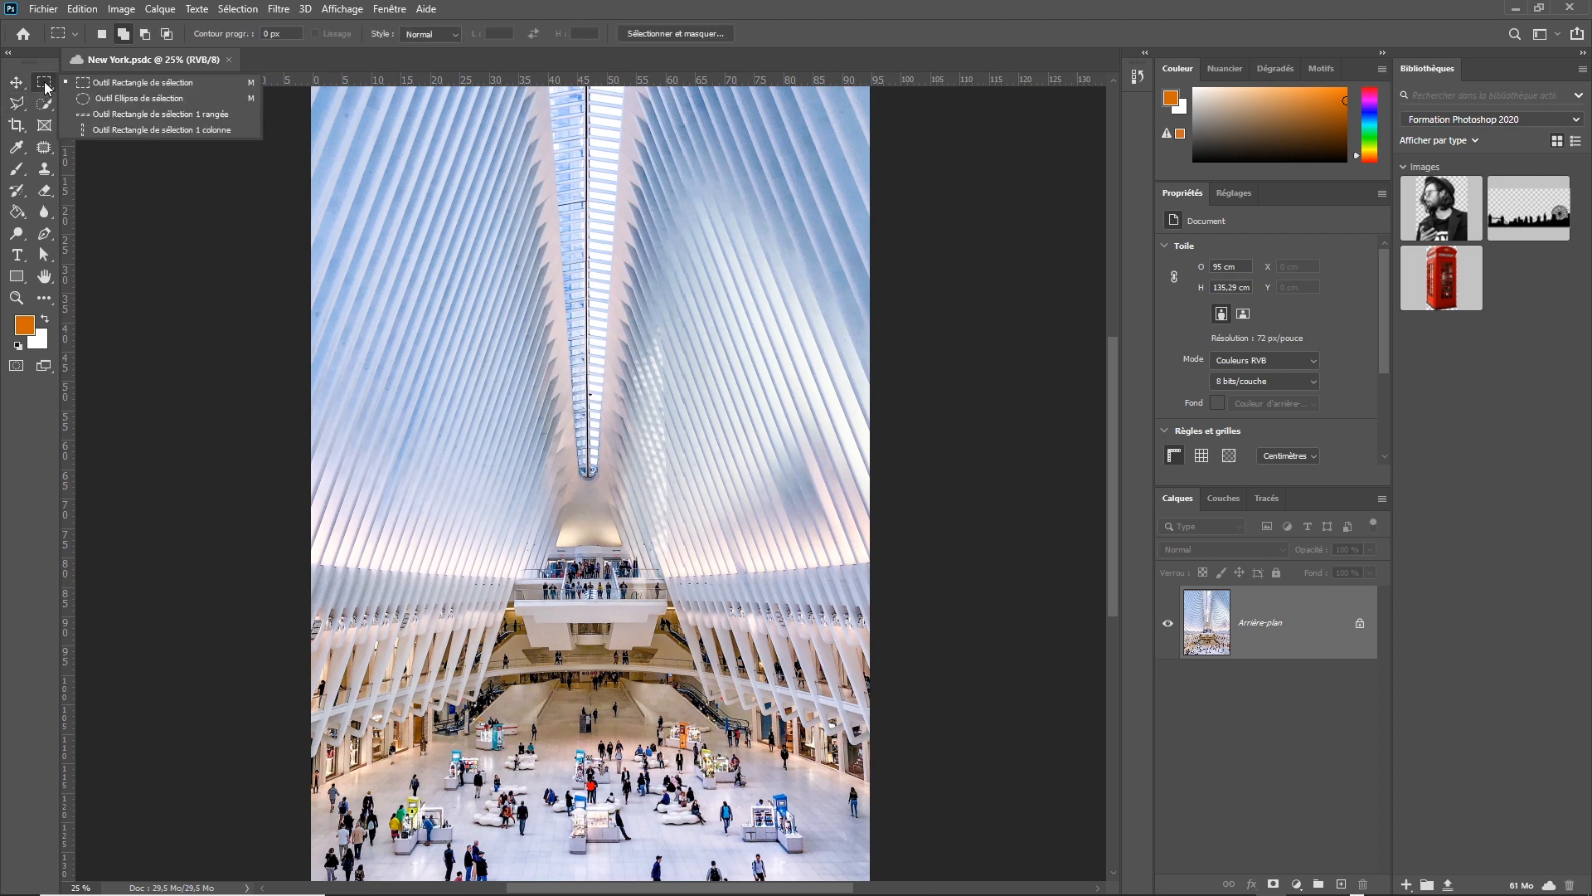
left_click(49, 84)
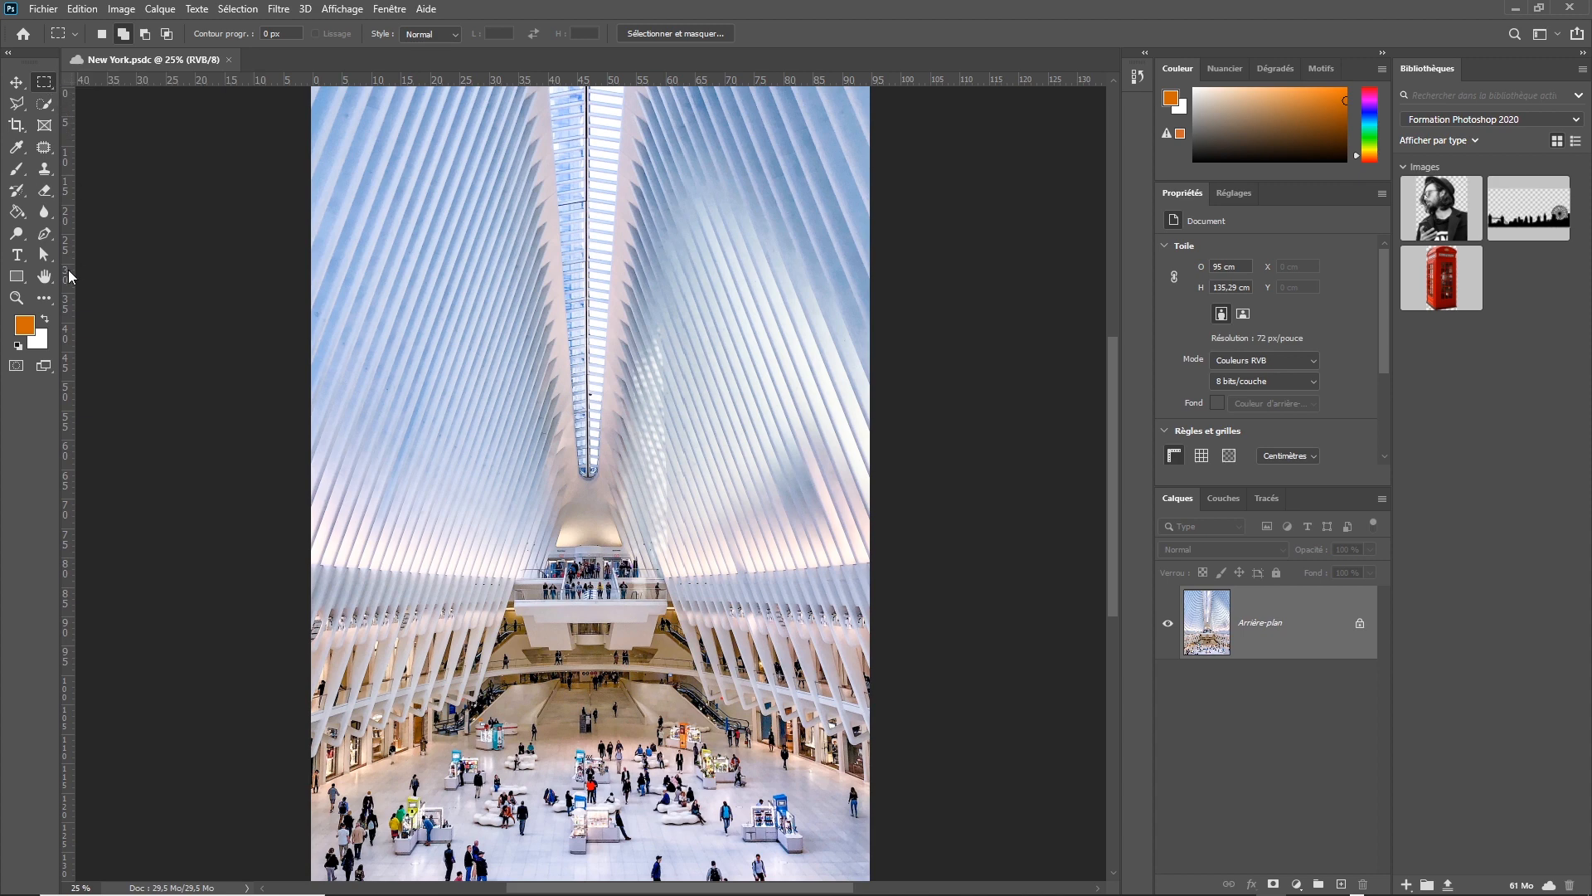
left_click(44, 169)
left_click(44, 168)
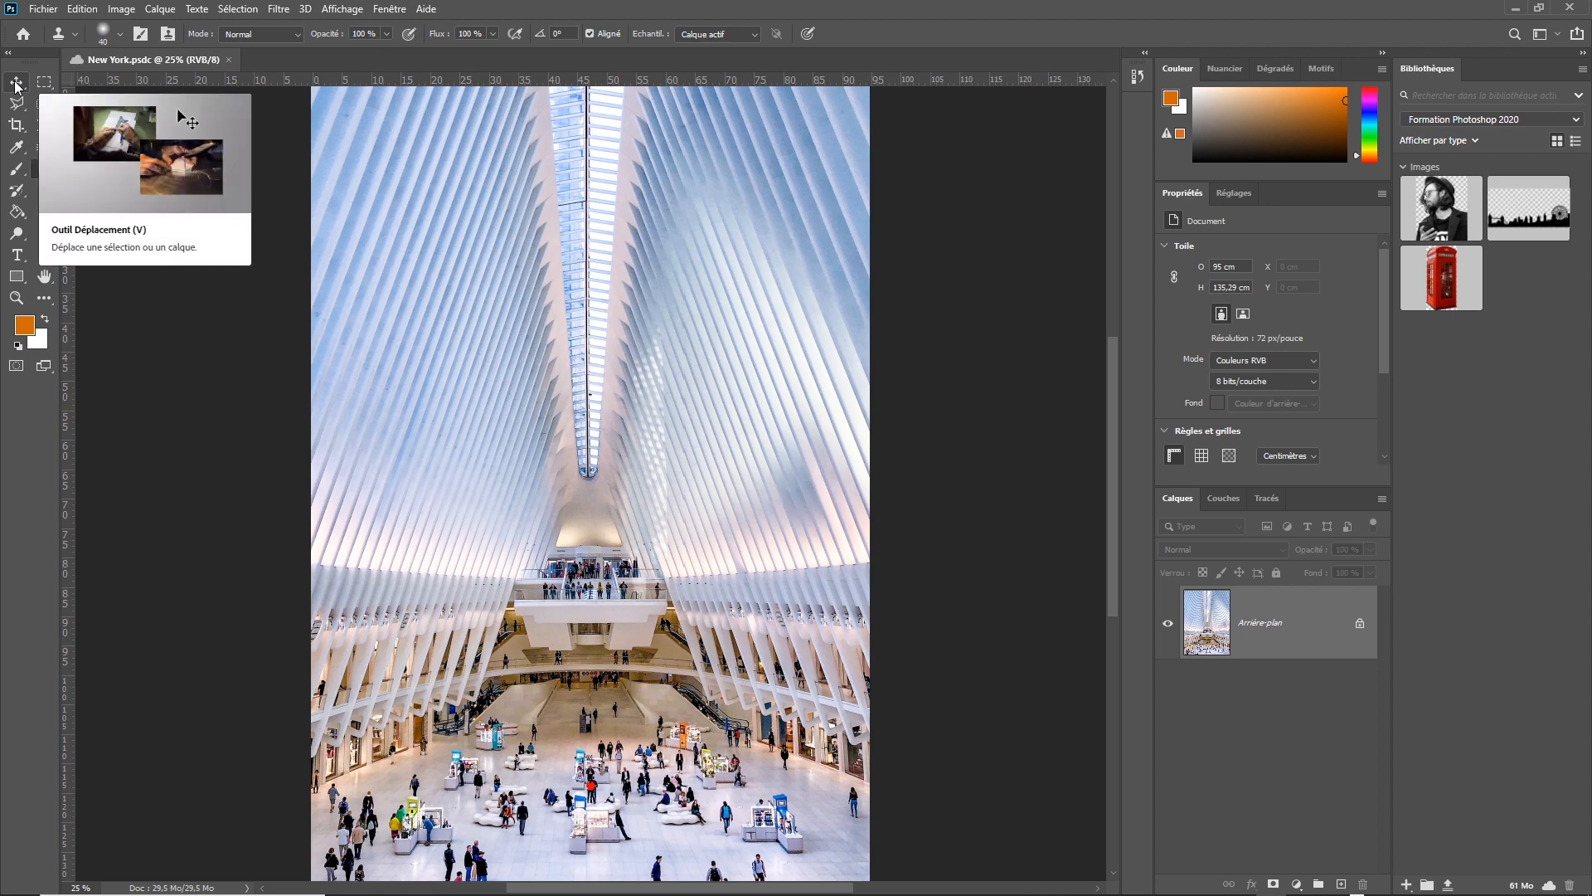
Try the 3D workspace and switch from it to the Peinture workspace.
left_click(389, 10)
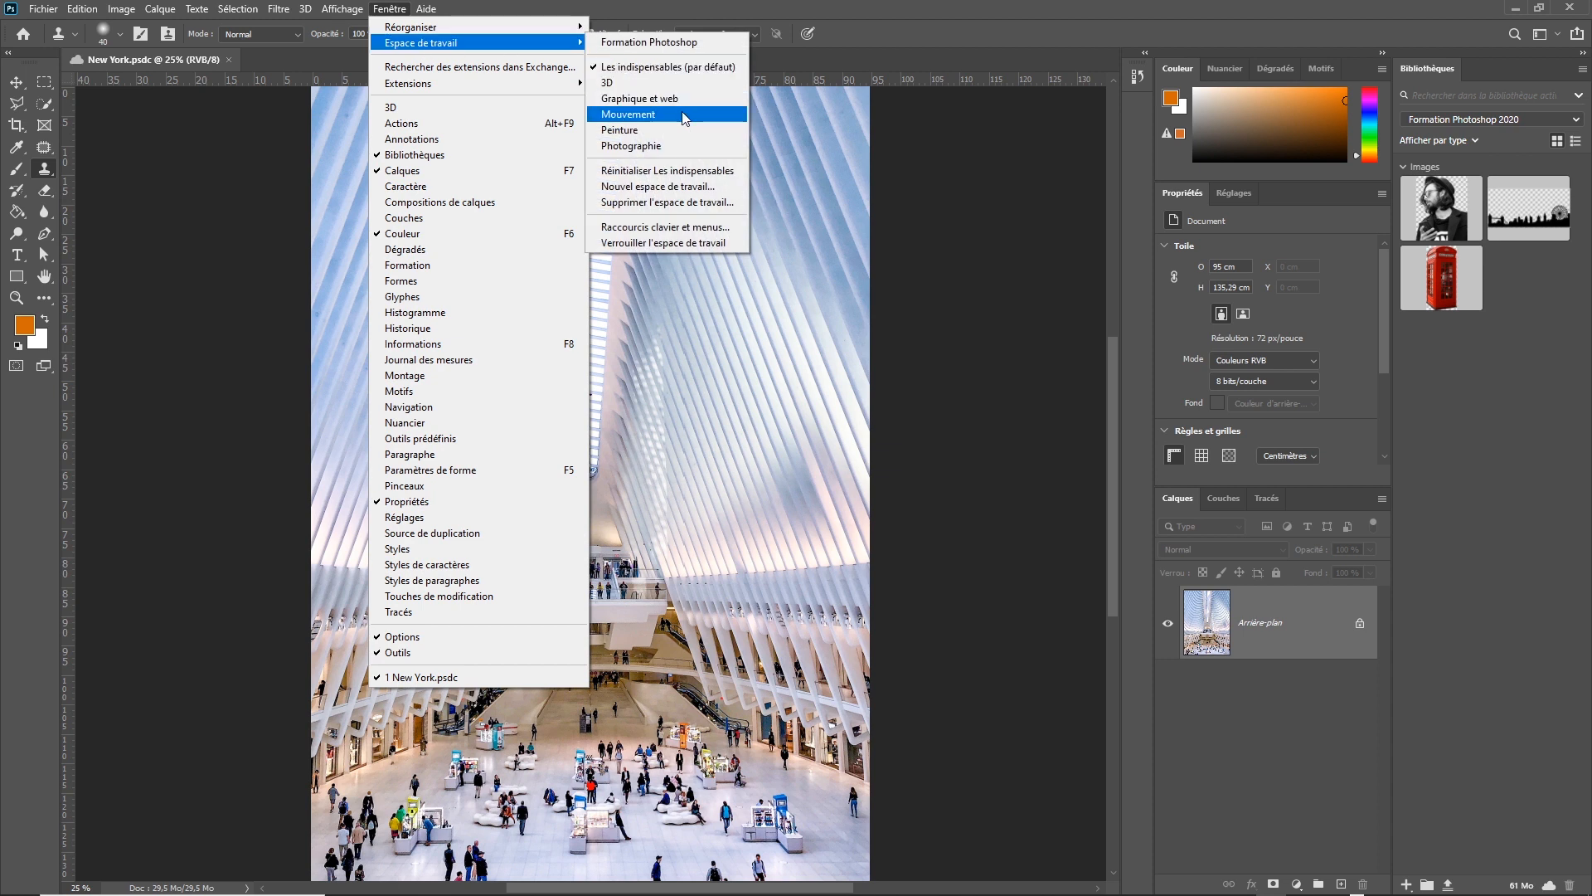
left_click(663, 82)
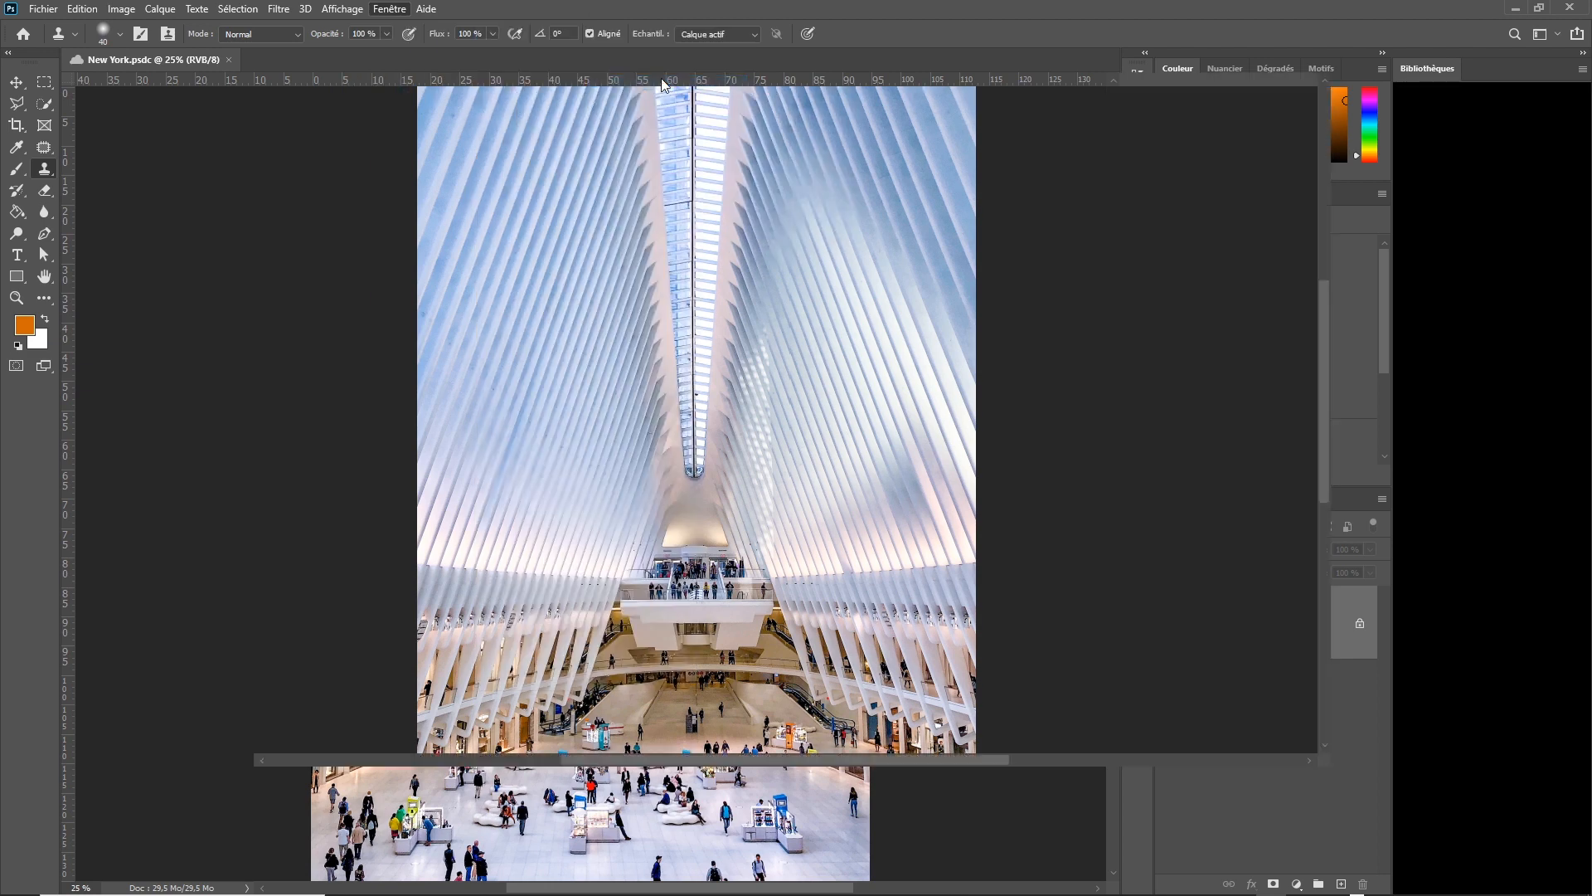
left_click(389, 8)
mouse_move(427, 42)
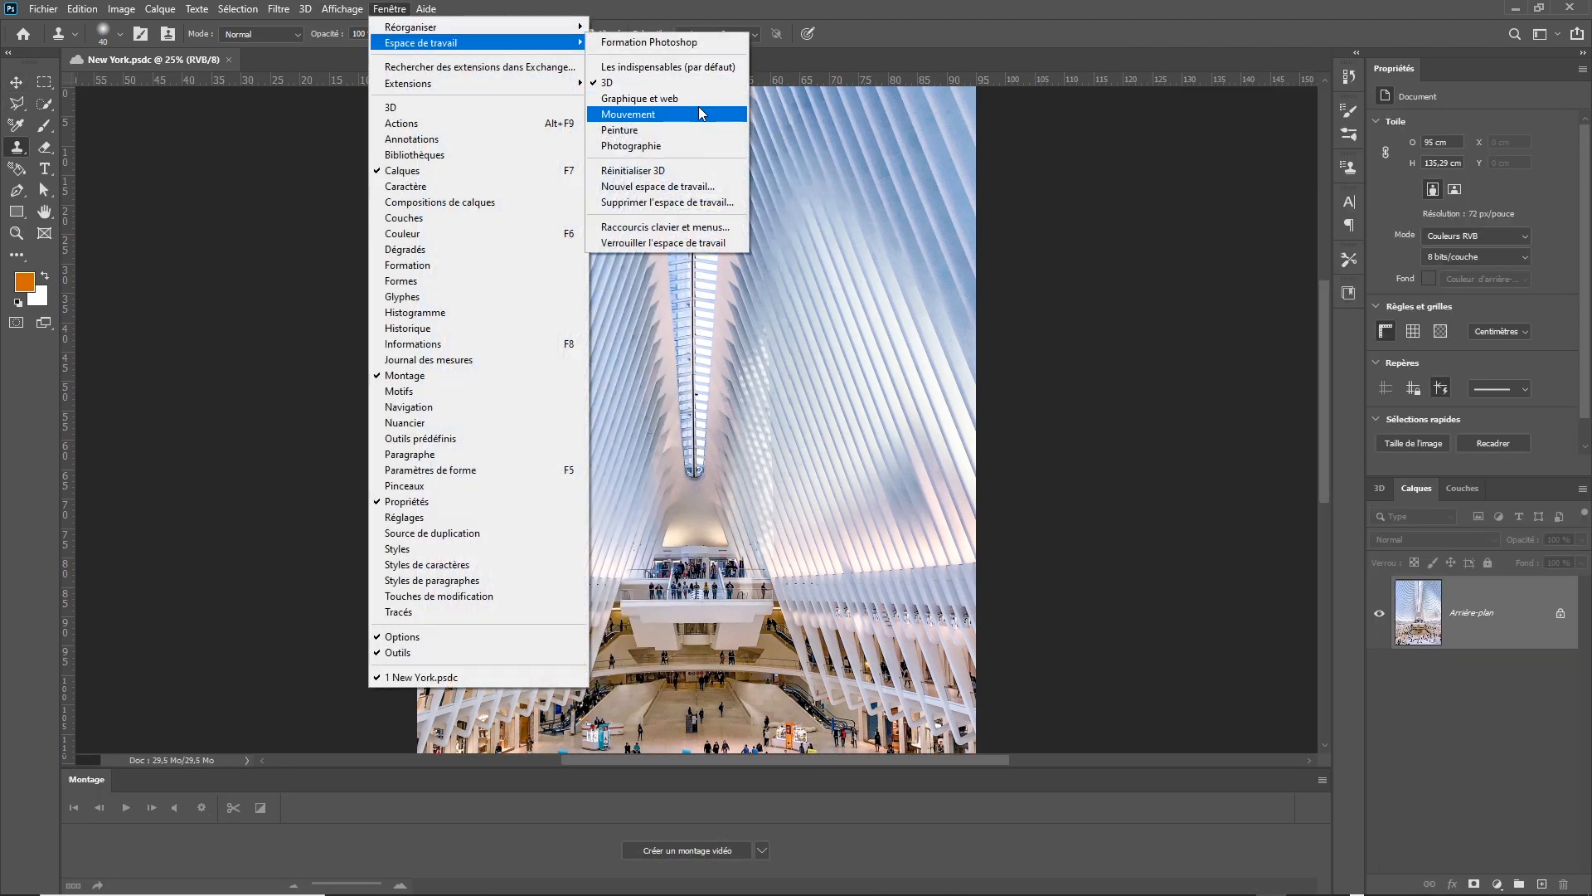
left_click(703, 131)
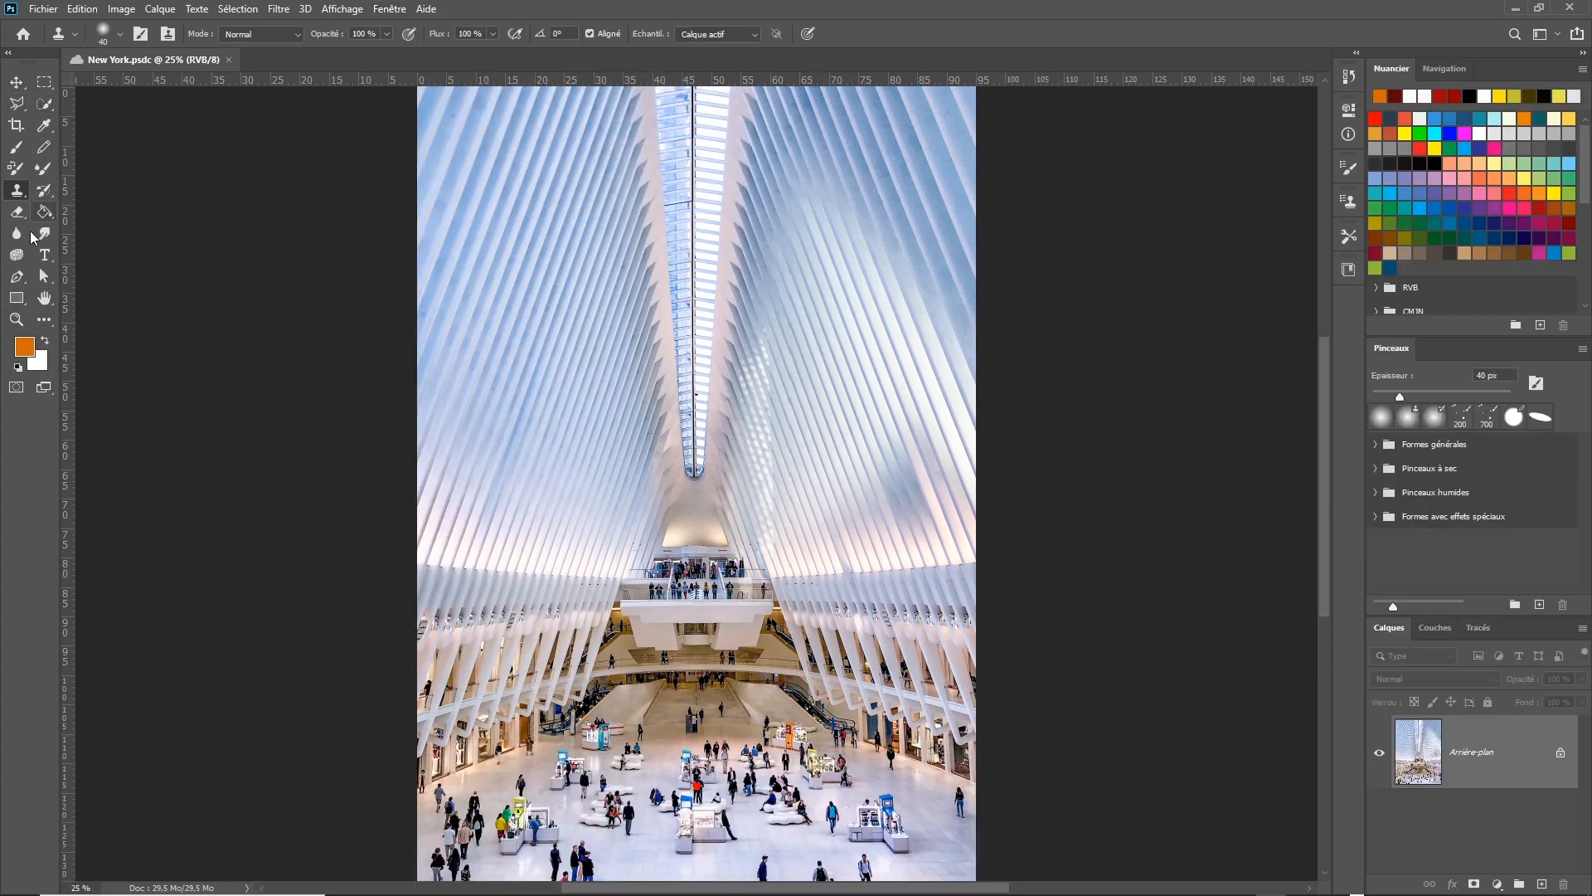
Switch to the Photographie workspace.
left_click(389, 9)
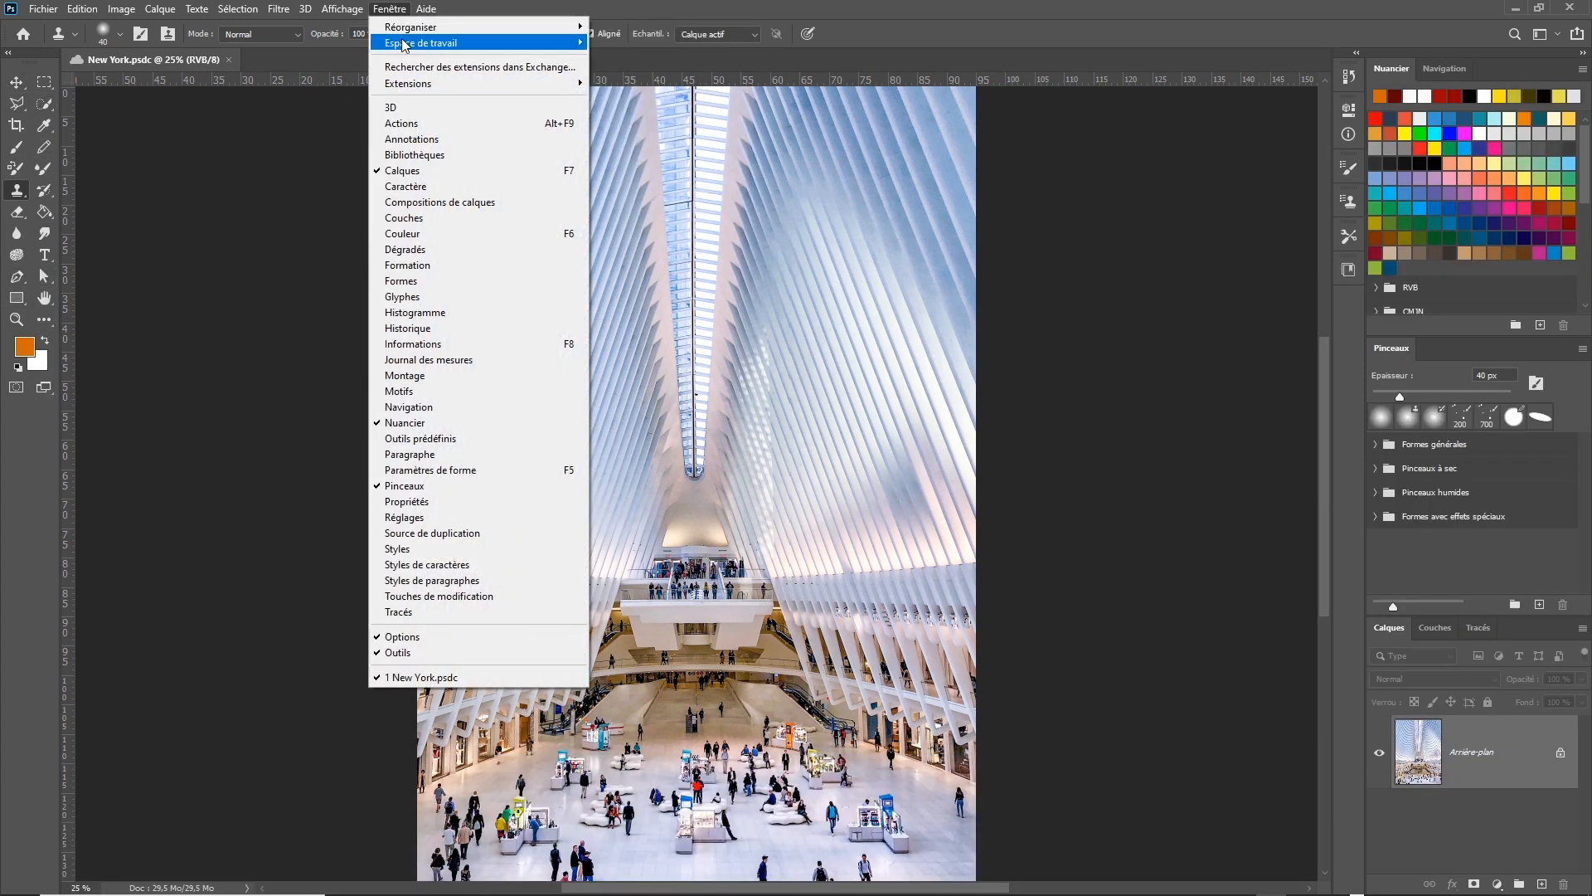
mouse_move(415, 44)
left_click(687, 148)
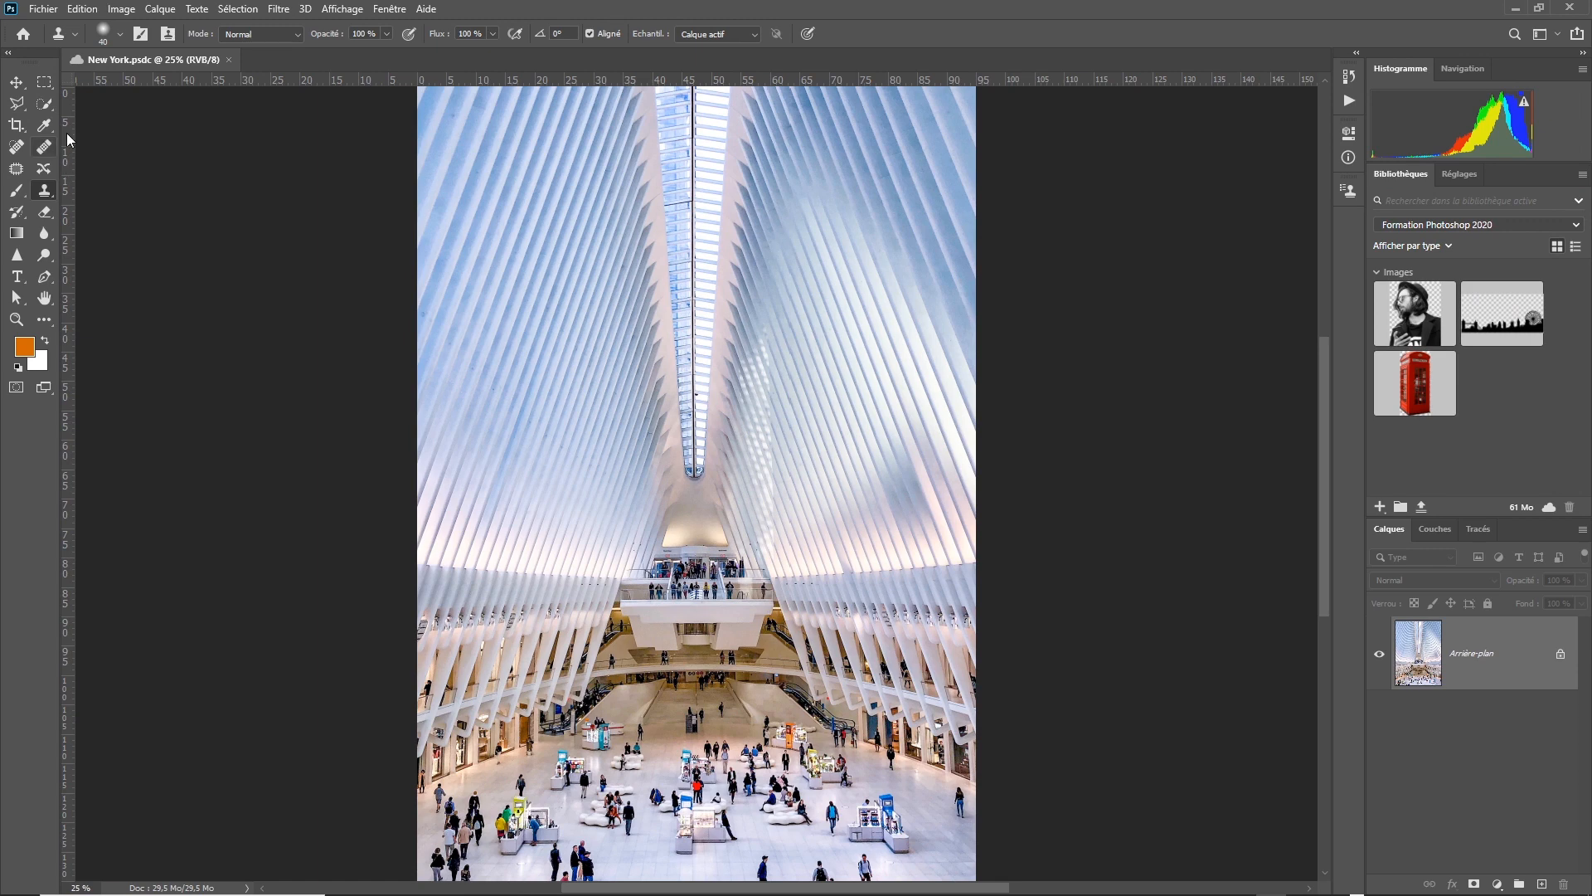
Return to the default workspace, Les indispensables (par défaut).
left_click(386, 16)
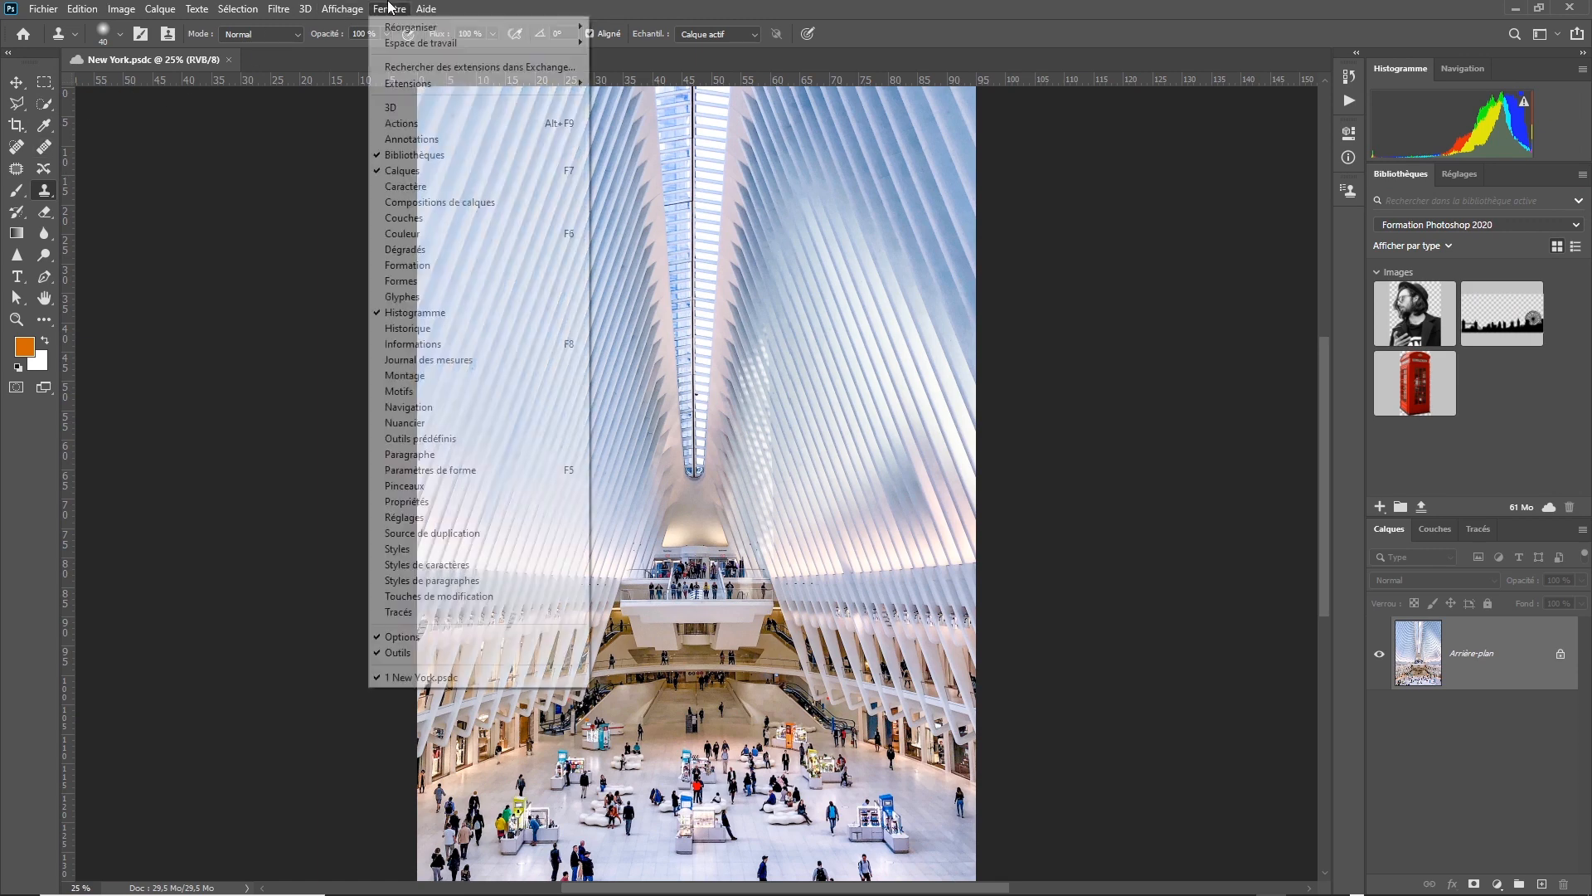
mouse_move(440, 45)
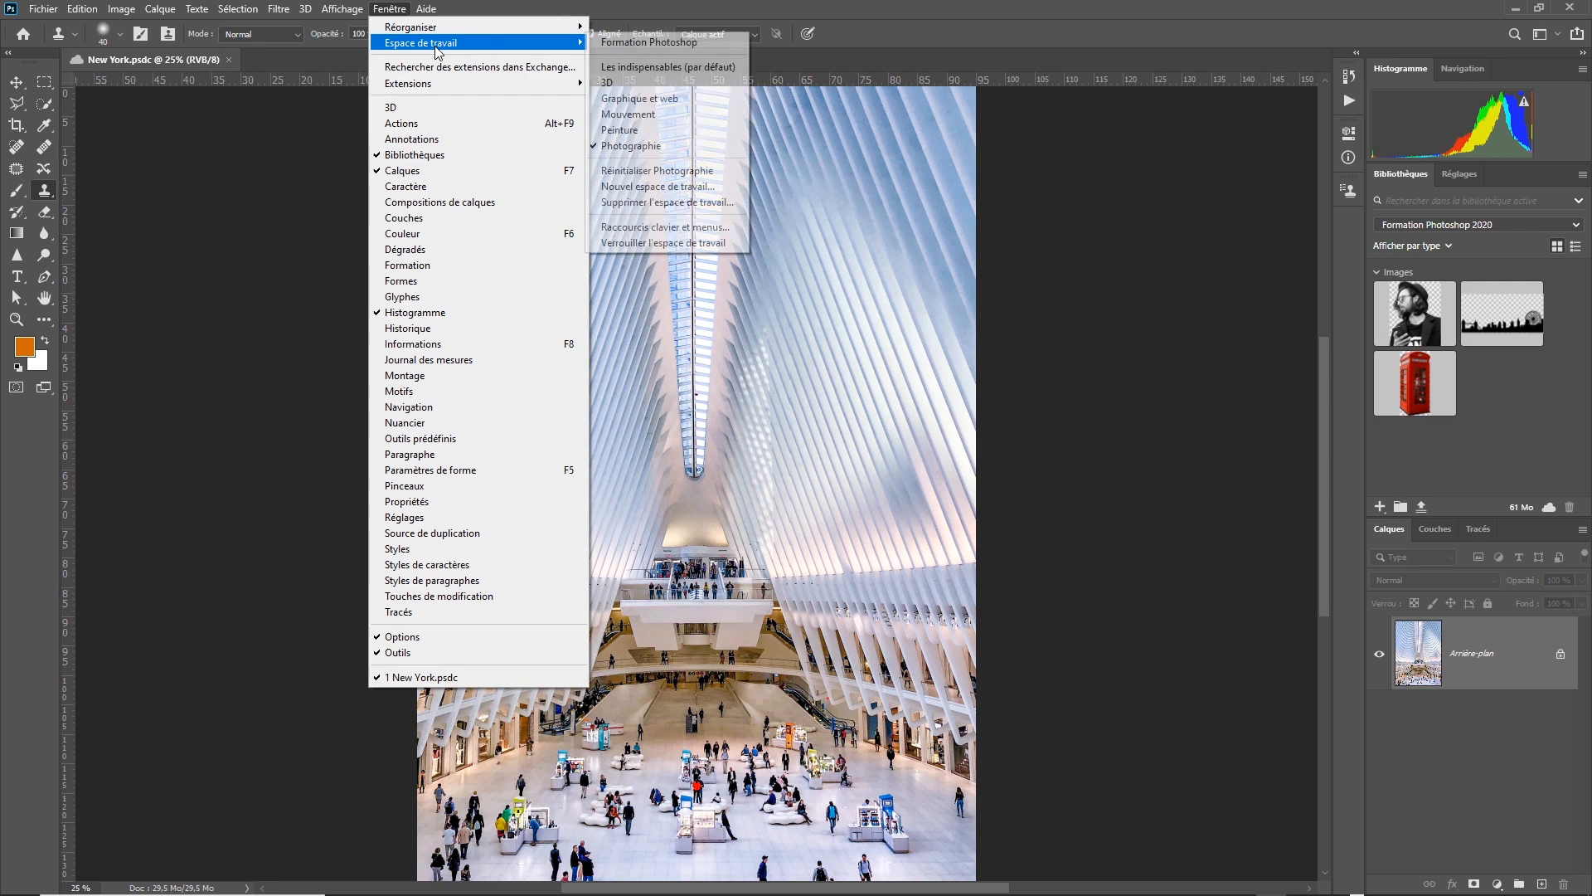
left_click(686, 73)
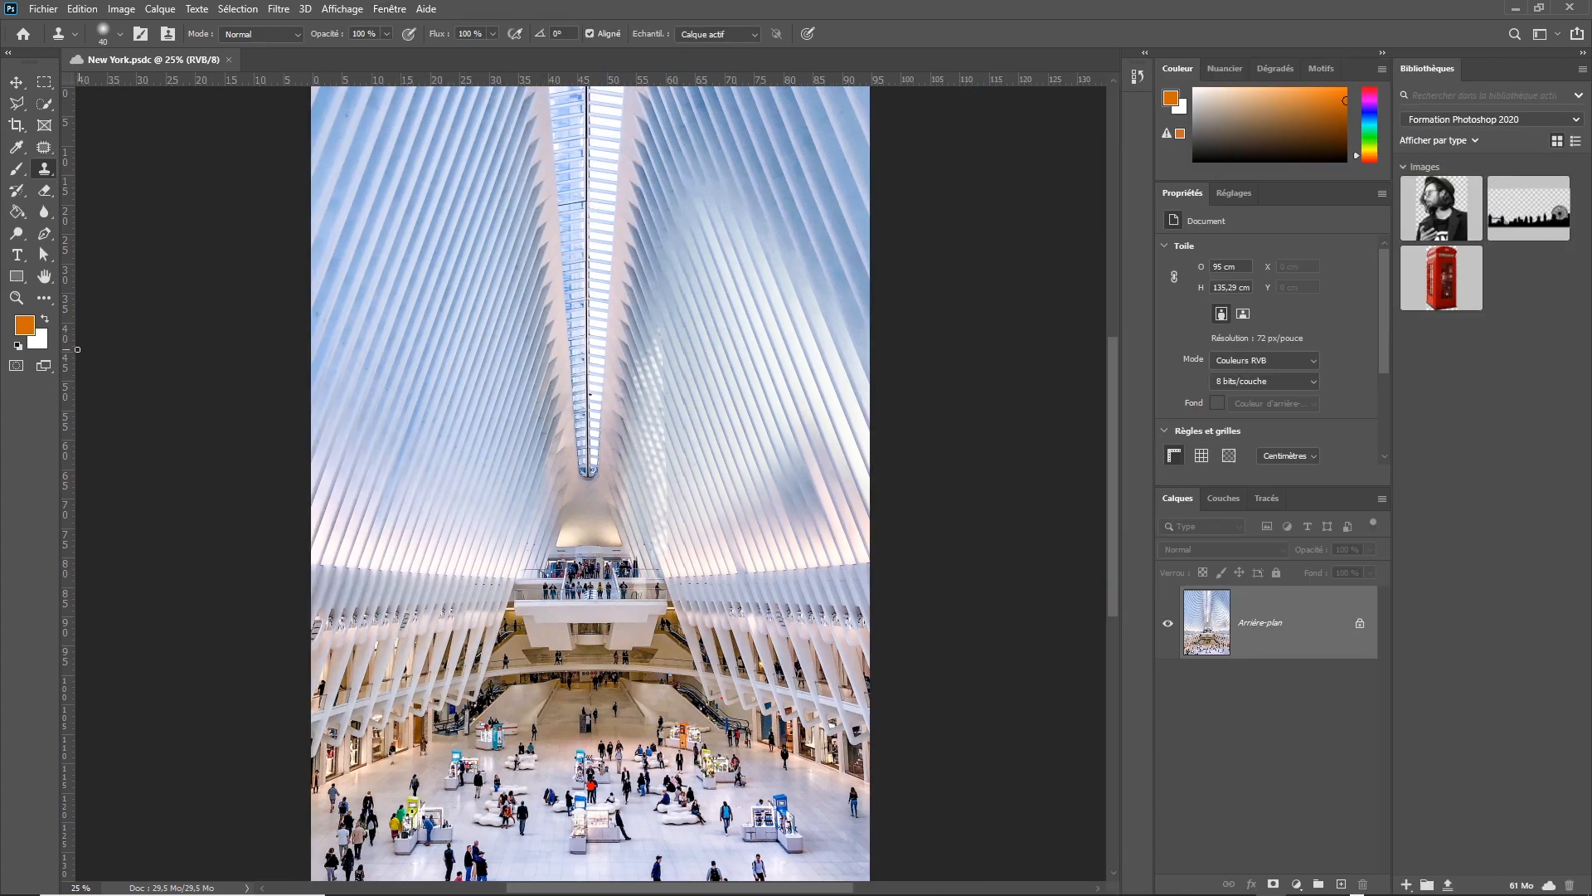
Open the toolbar customization dialog from the toolbox and cancel it.
left_click(47, 301)
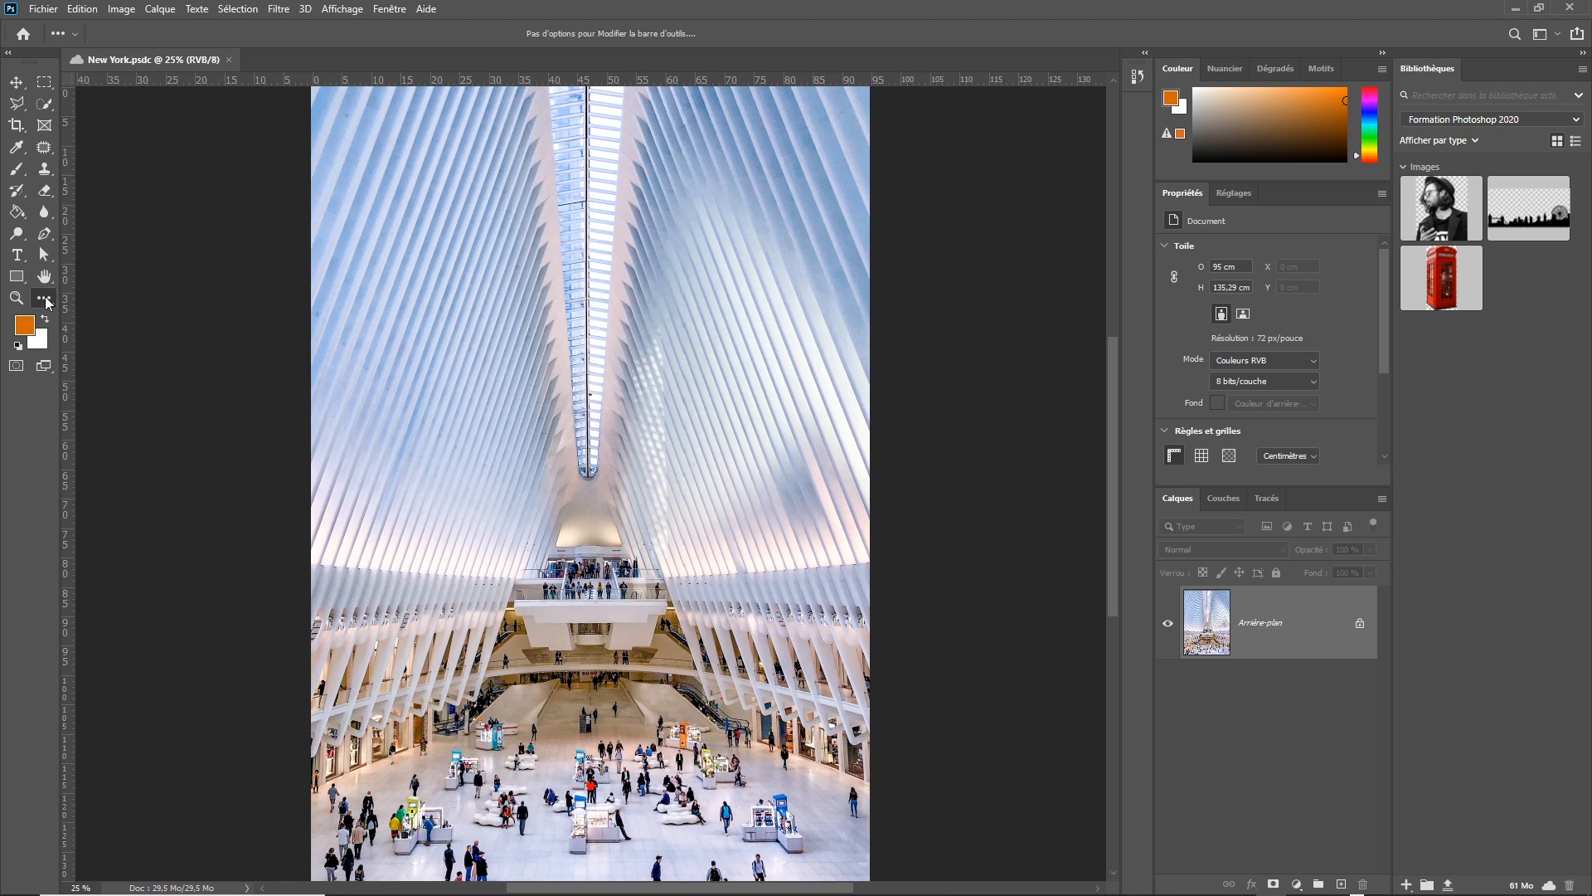
left_click(46, 300)
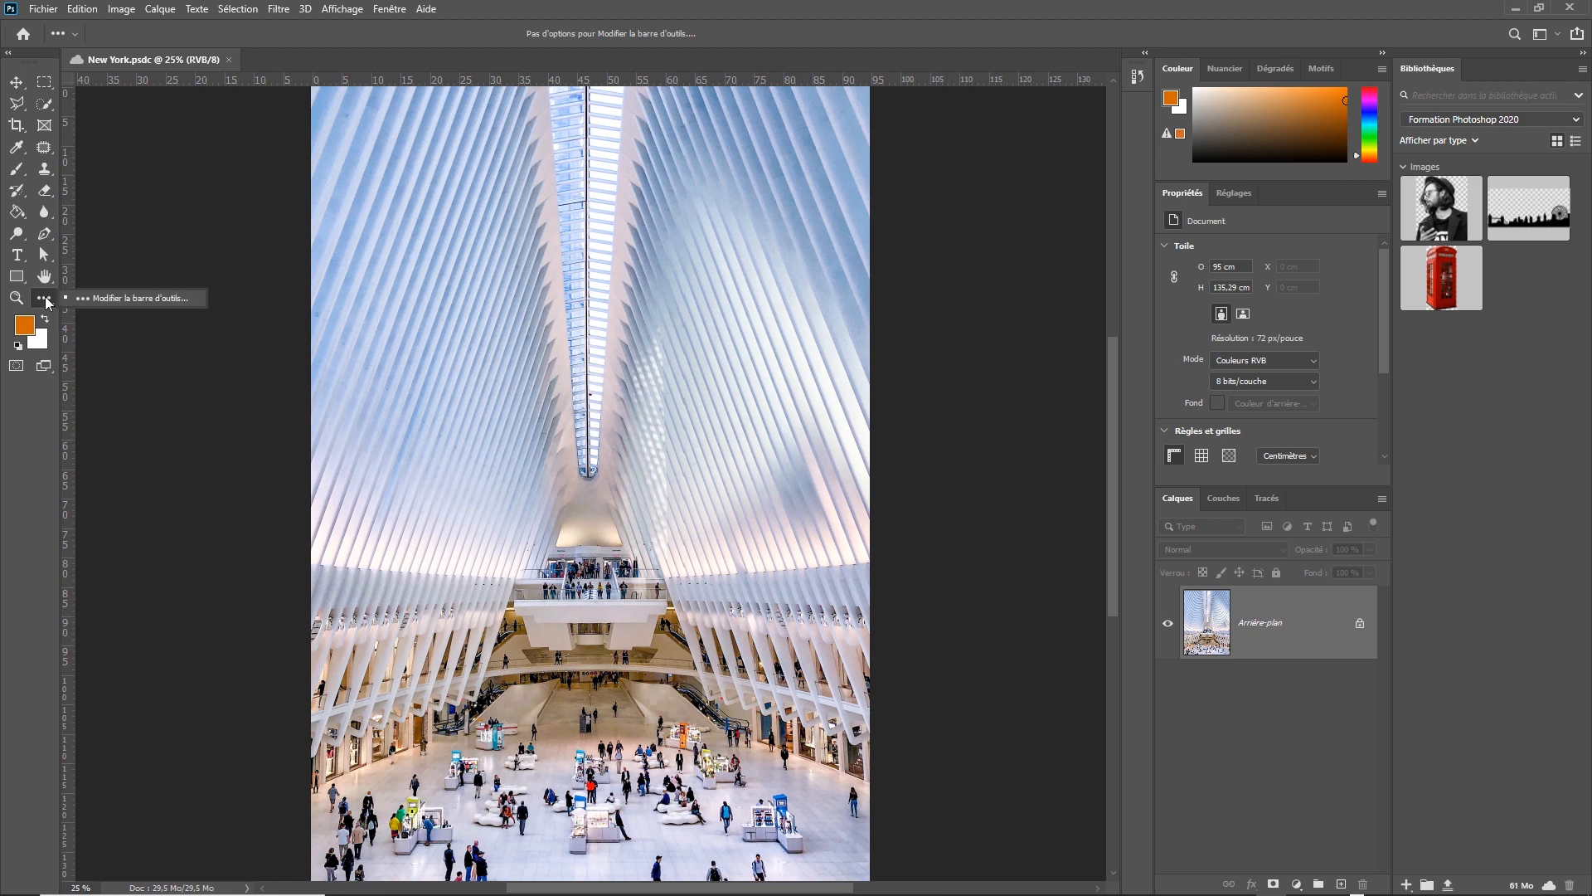
left_click(153, 297)
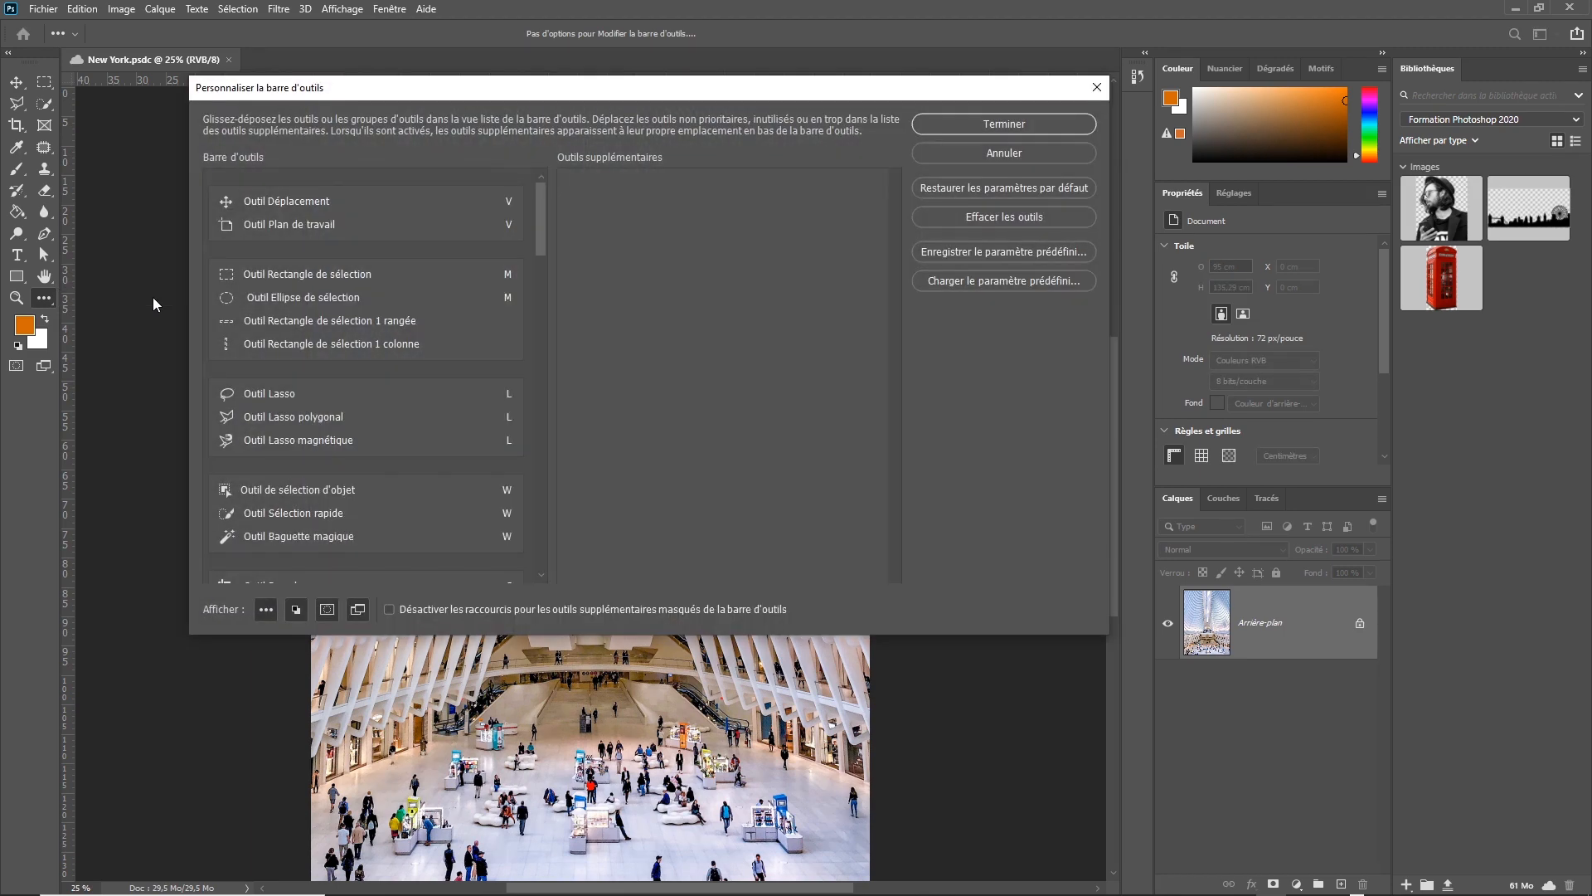
left_click(964, 153)
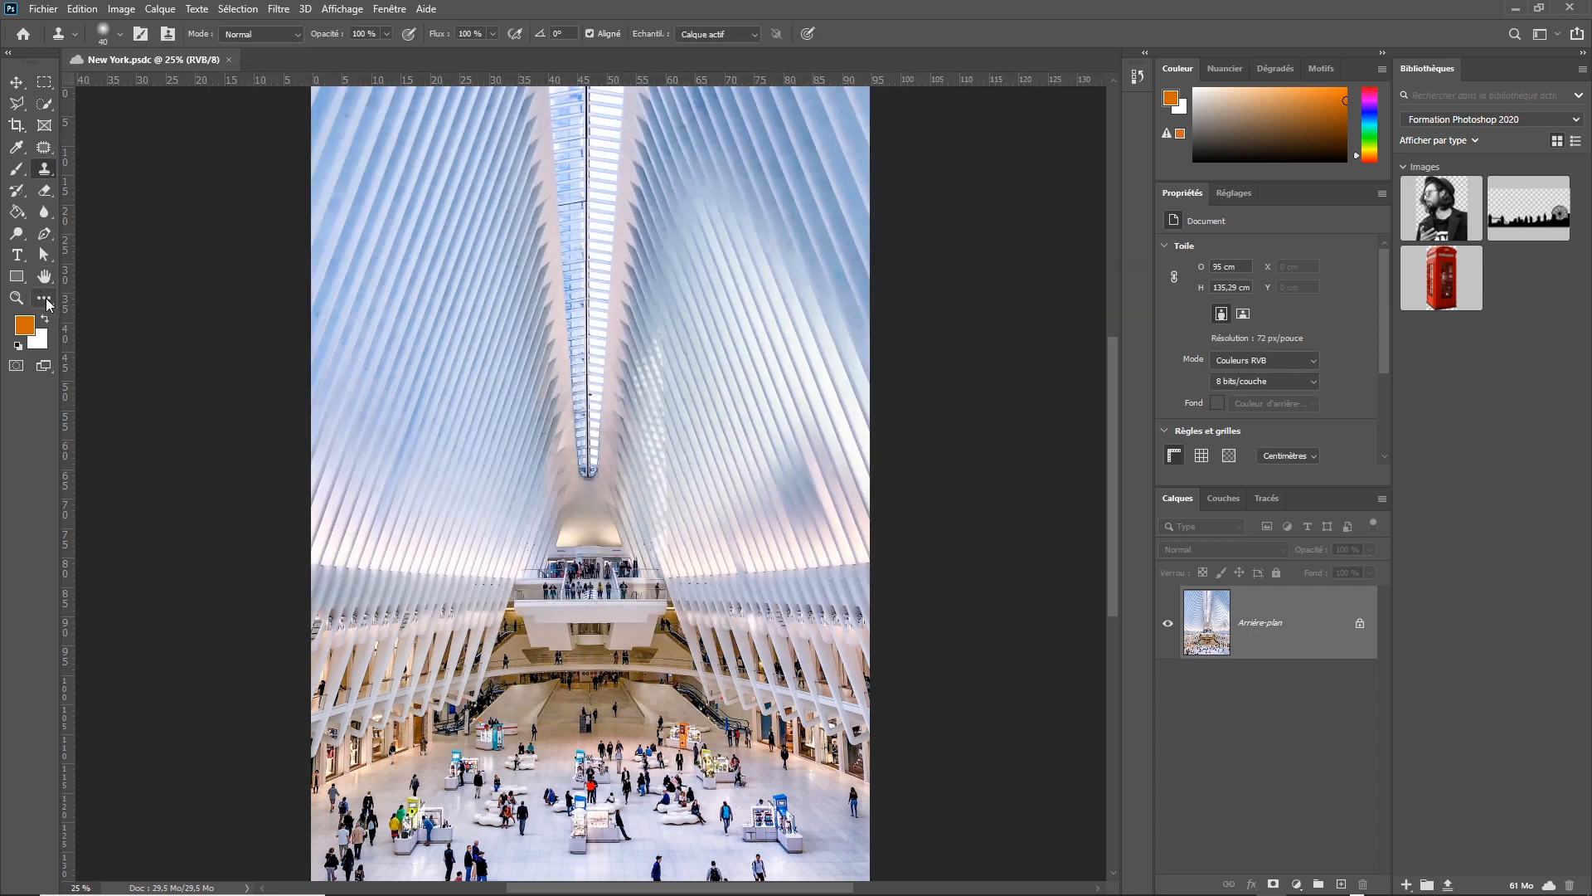
Open the toolbar customization dialog again and shift its window closer to the toolbox.
left_click(82, 9)
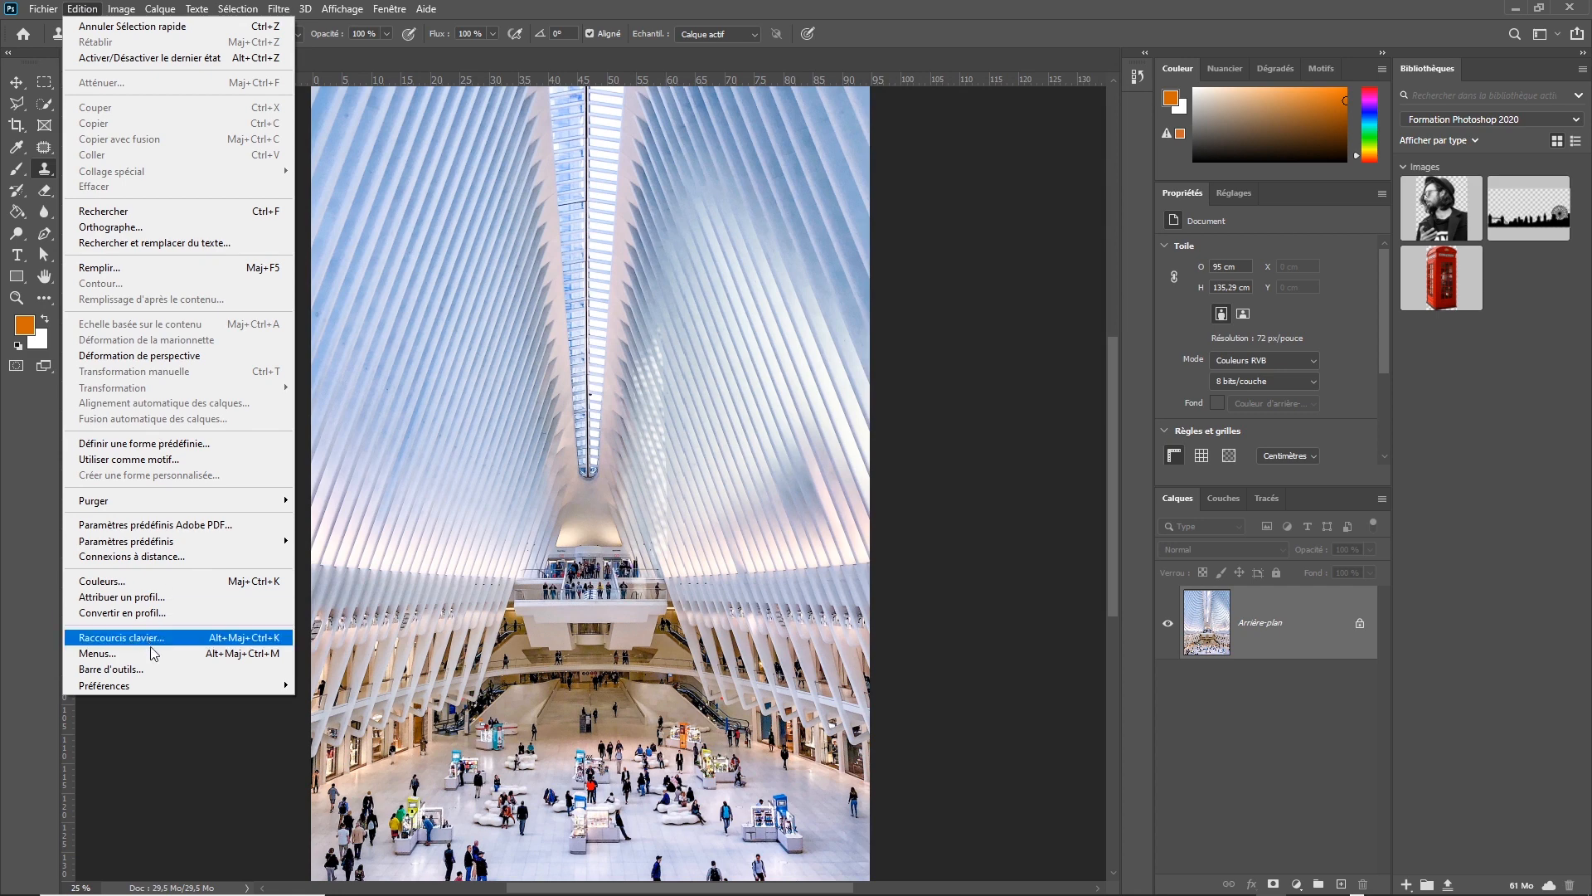
left_click(160, 670)
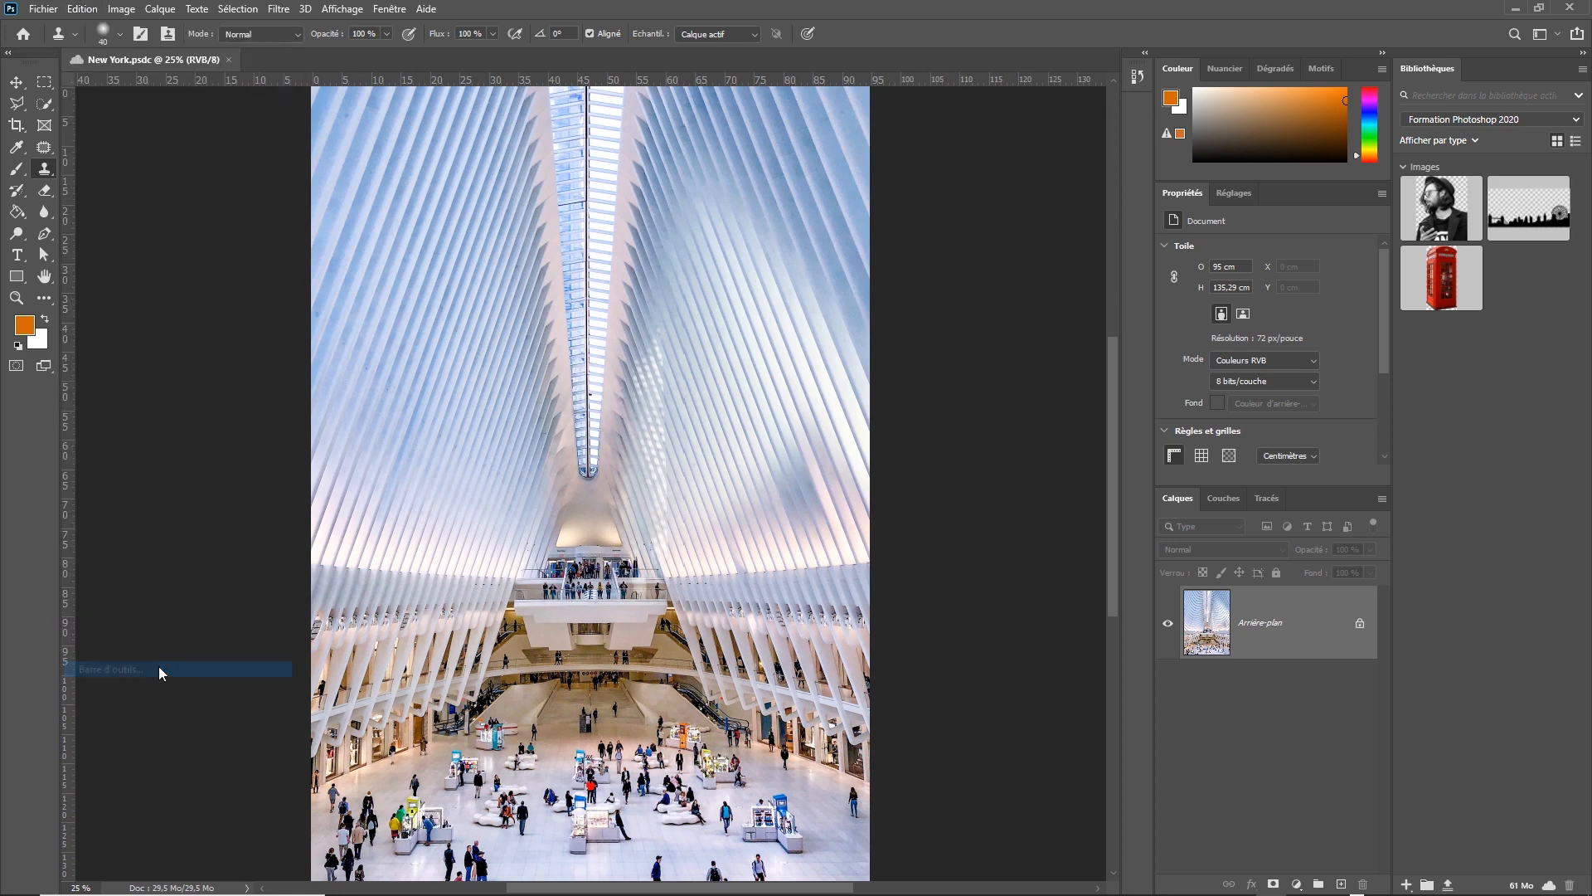
left_click_drag(557, 93, 525, 121)
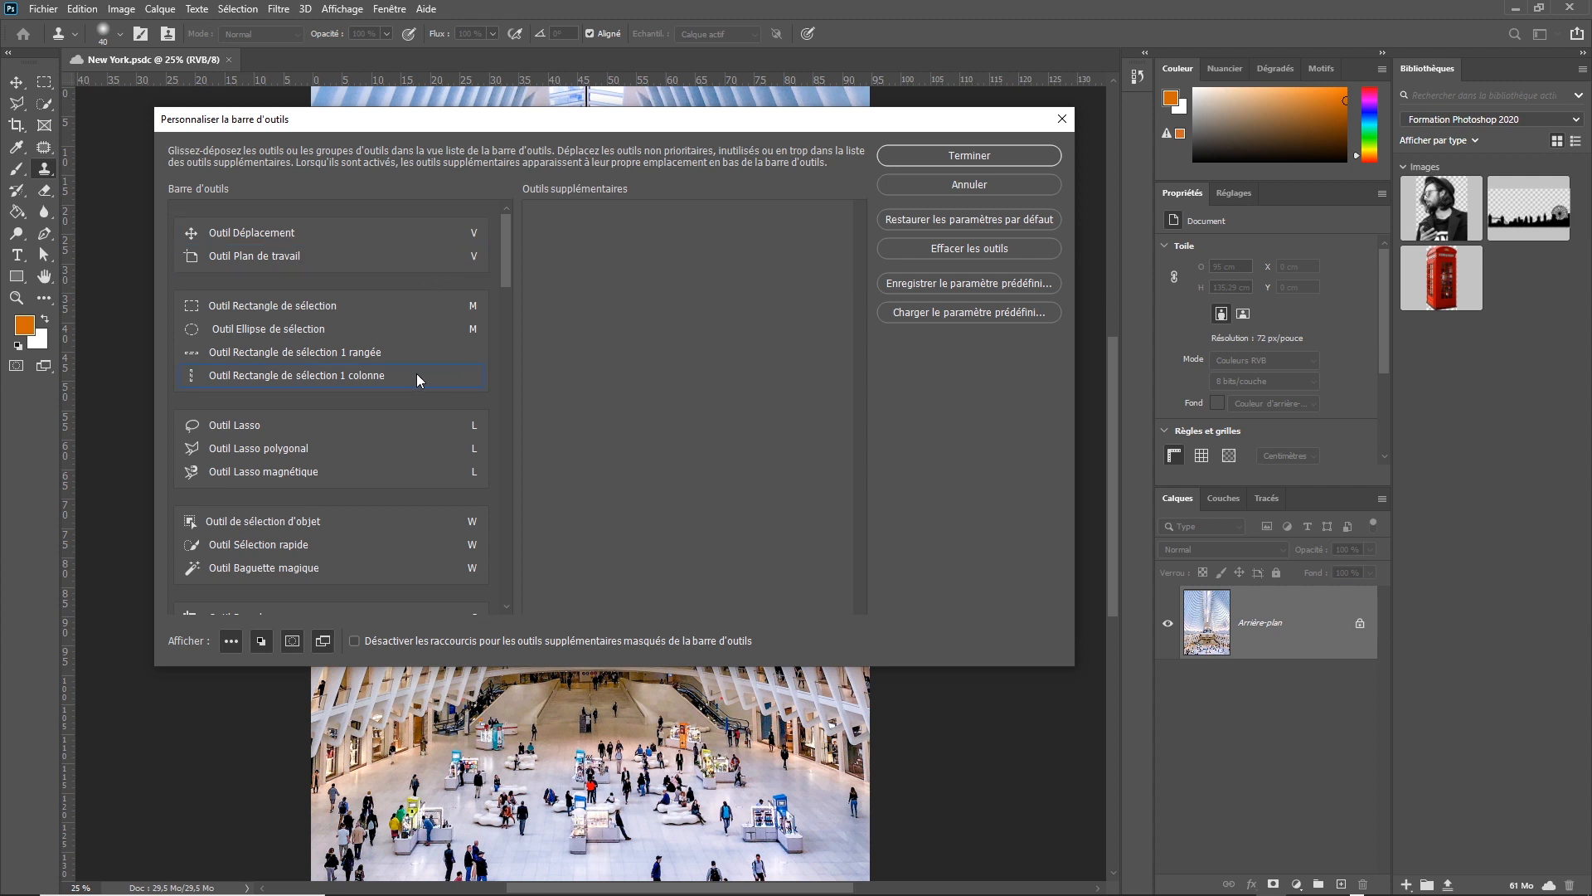
Look through the tool groups in the toolbar list and the shortcut letters assigned to them.
left_click(320, 306)
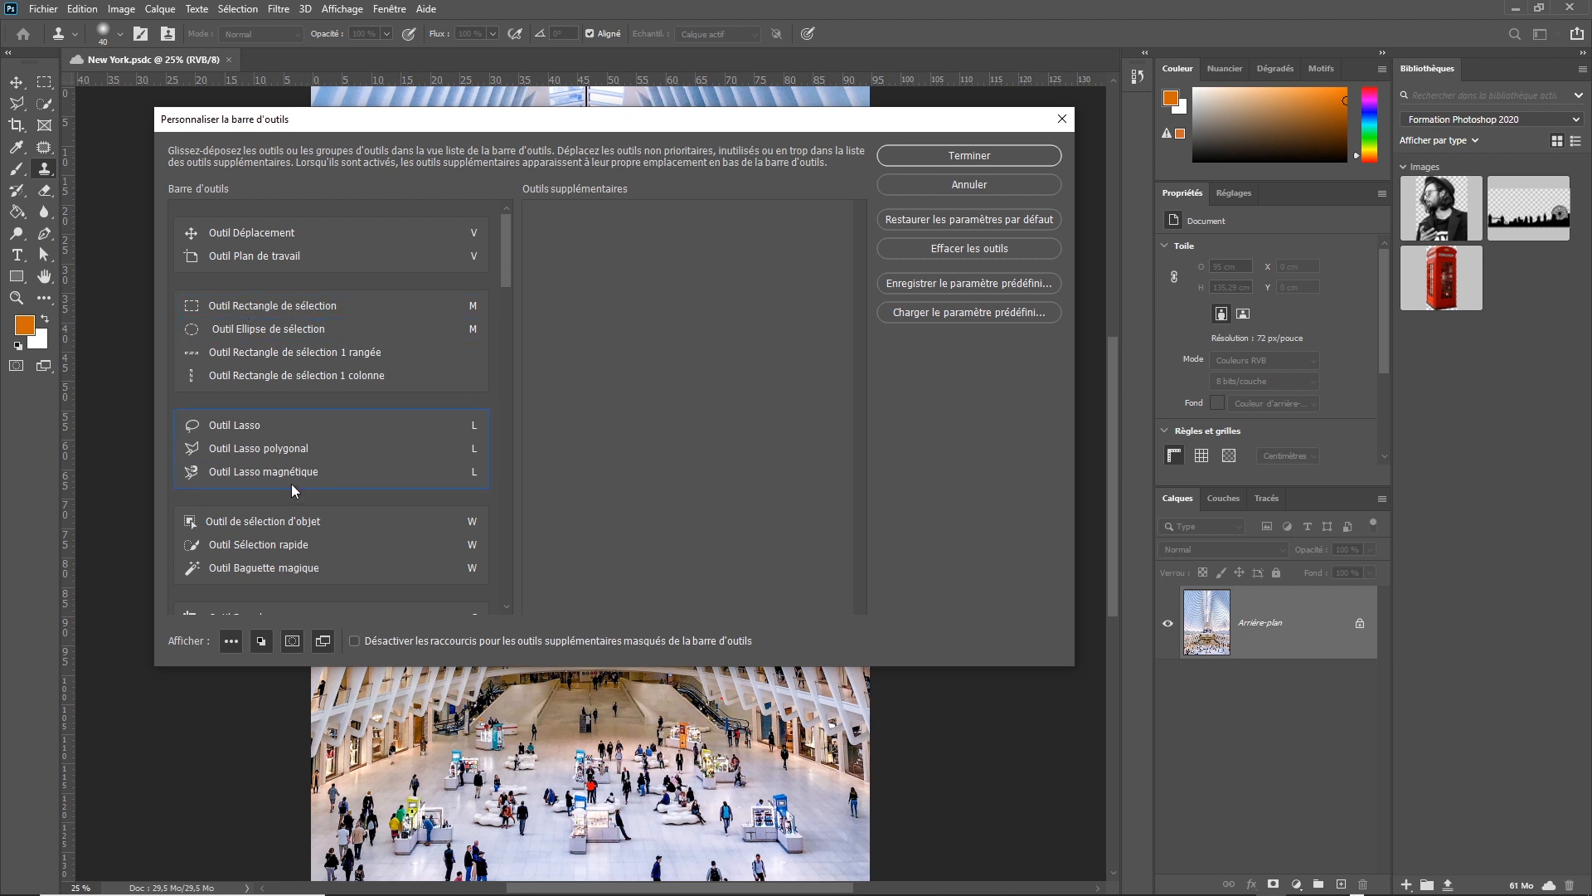
left_click(405, 328)
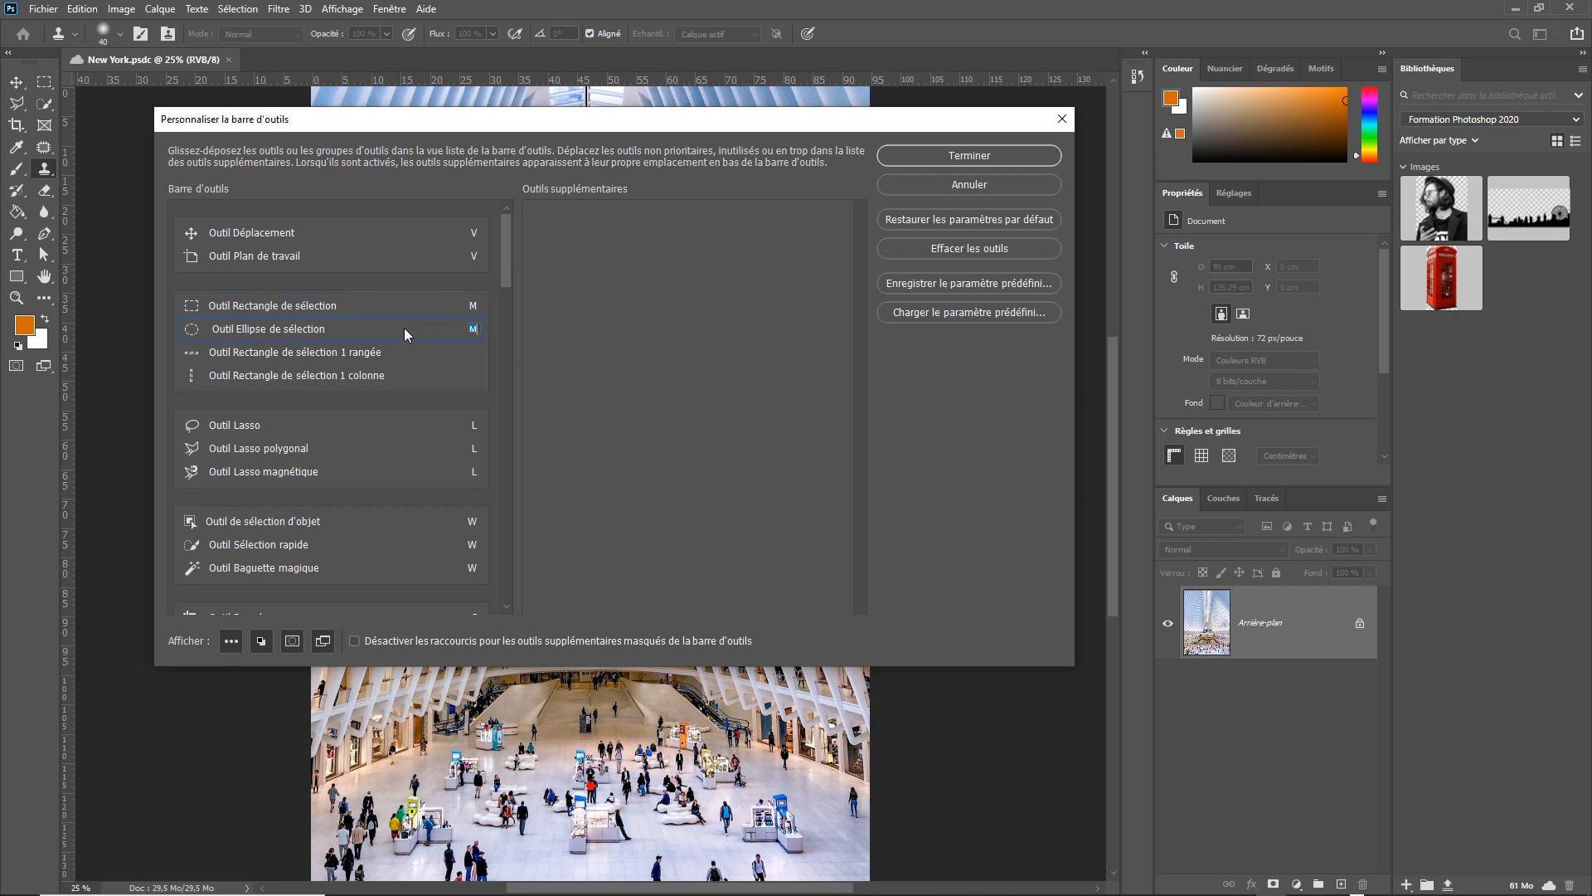
left_click(350, 375)
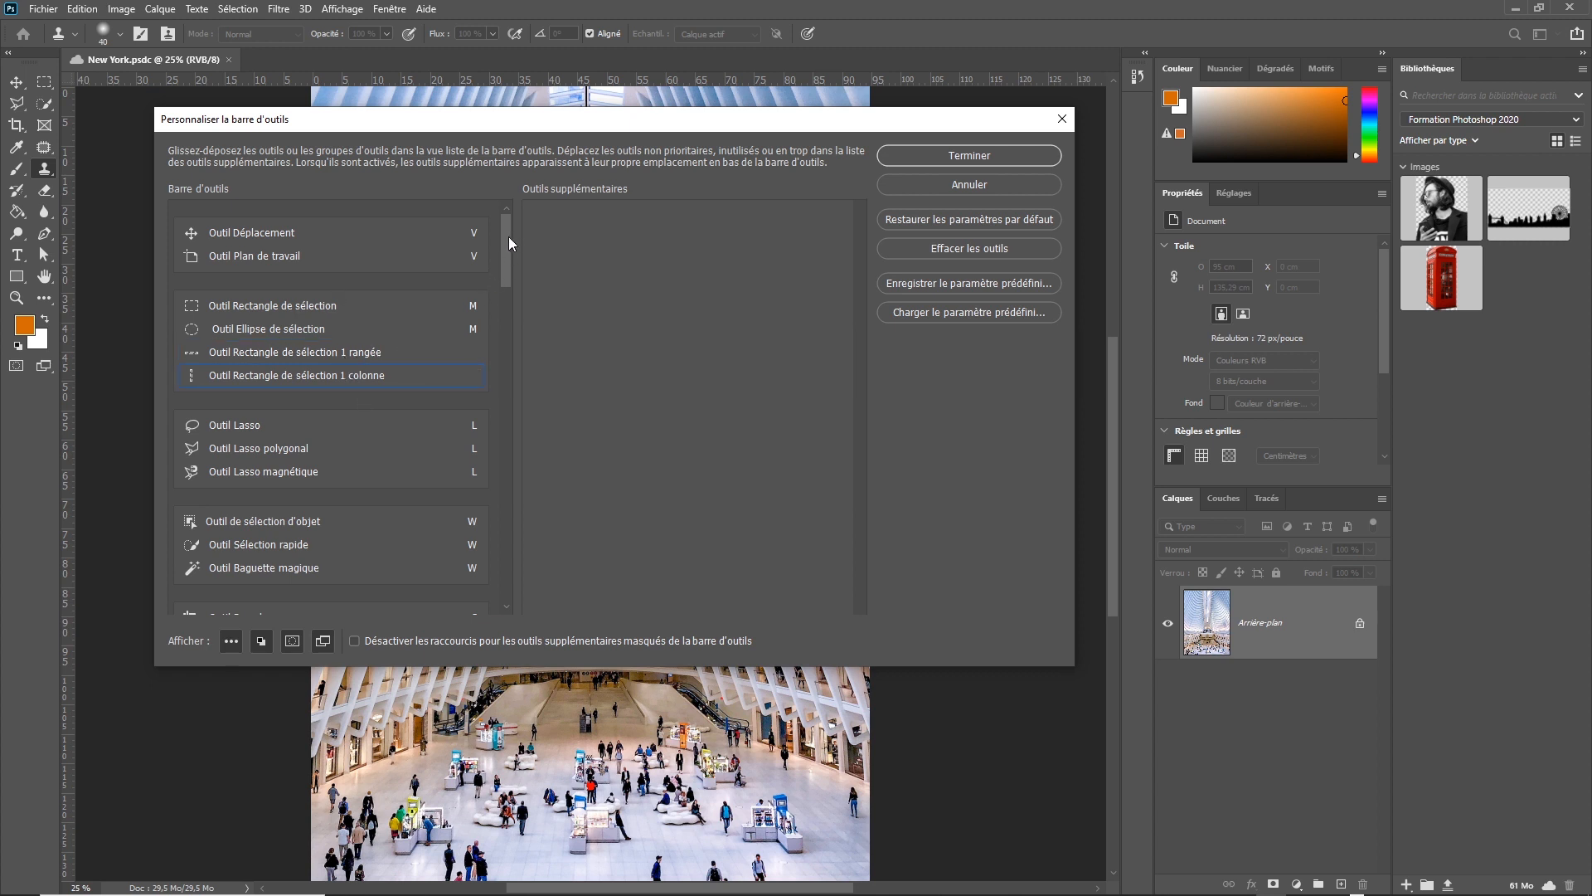
scroll(508, 331, "down", 15)
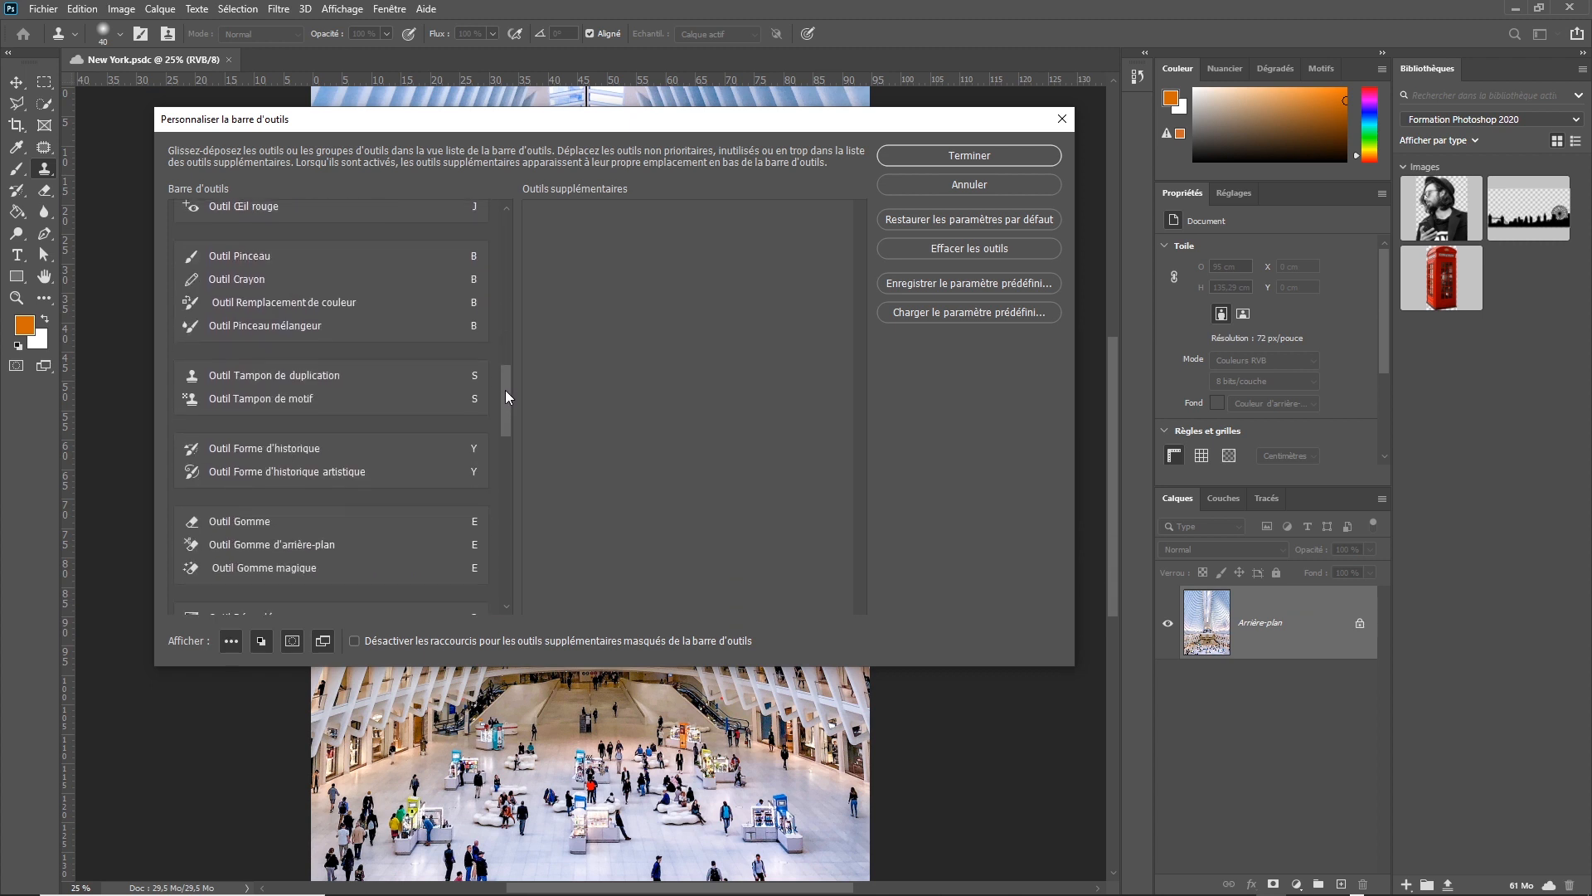
mouse_move(503, 440)
left_mouse_down()
mouse_move(514, 553)
mouse_move(516, 226)
left_mouse_up()
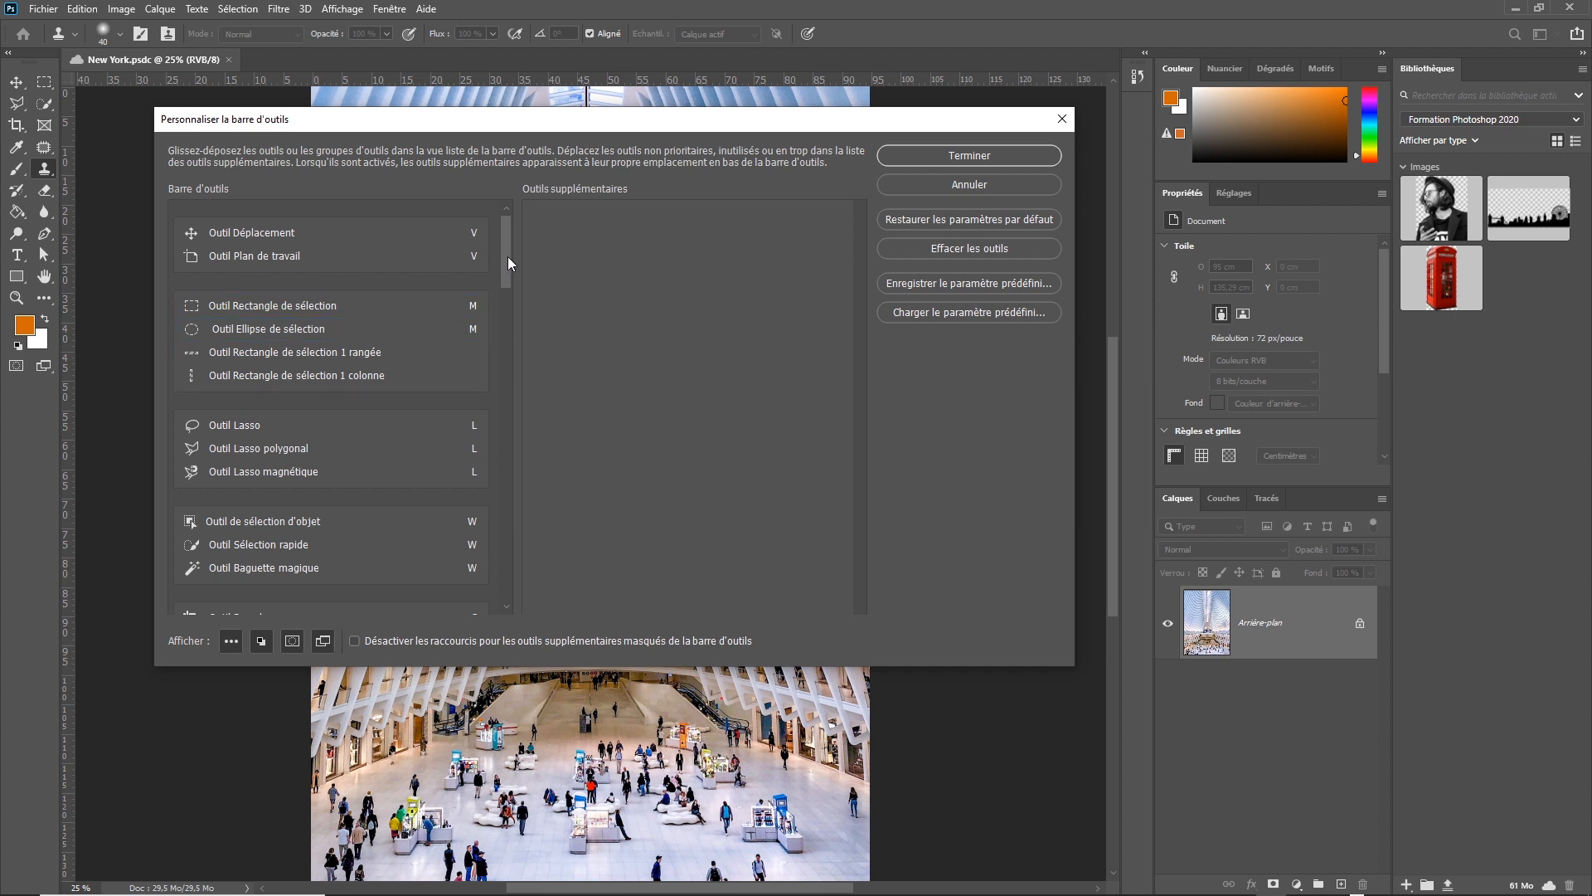
left_click_drag(508, 256, 505, 421)
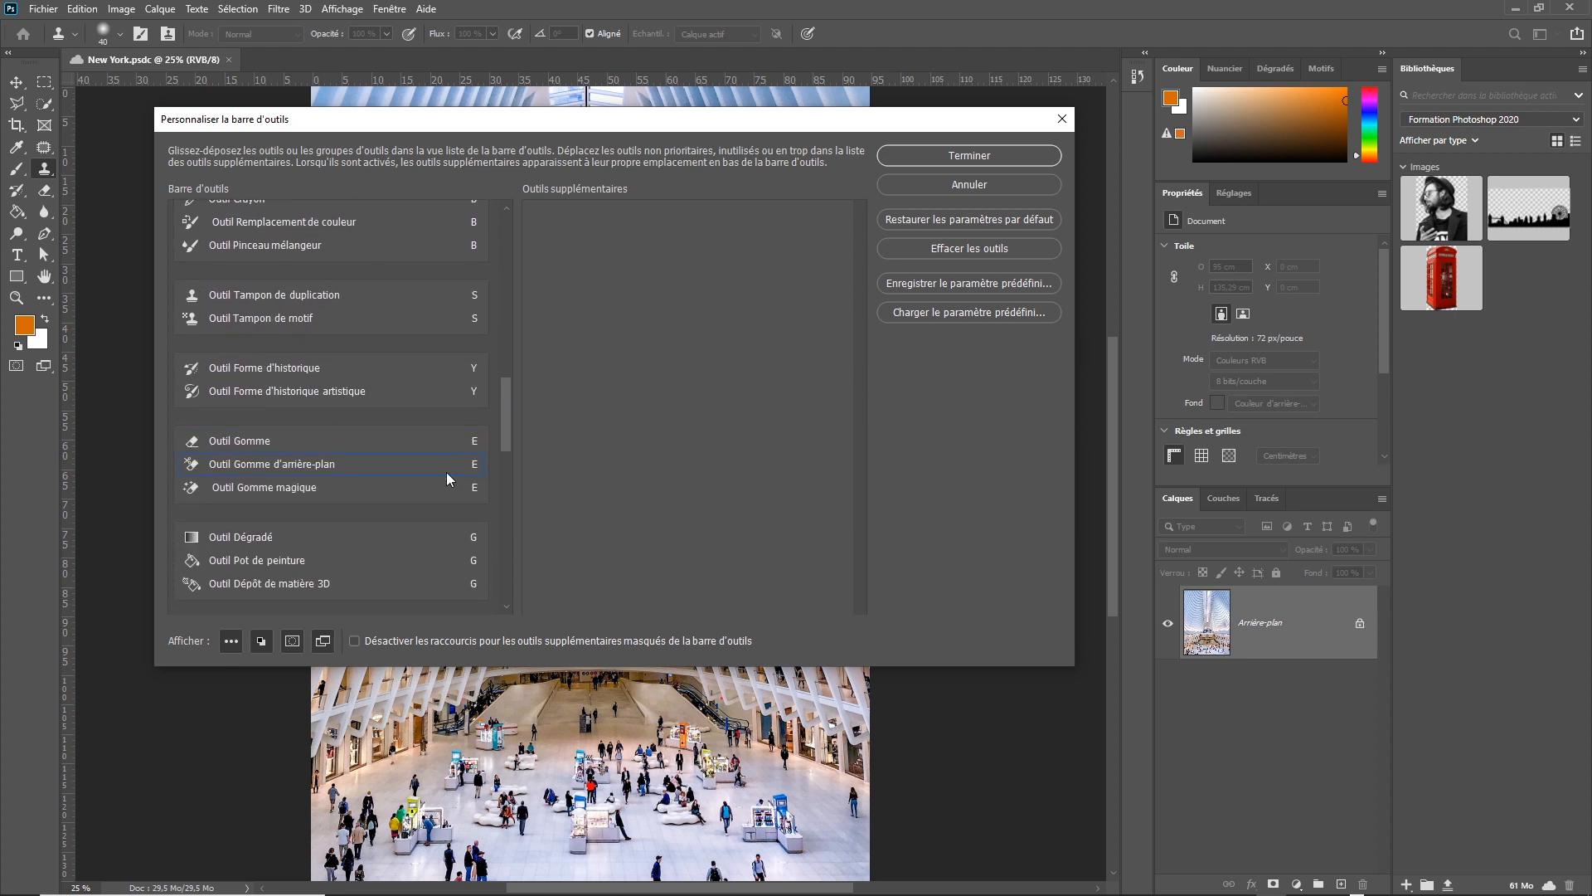
Remove the L shortcut from Outil Lasso and Outil Lasso magnétique.
left_click_drag(502, 406, 507, 212)
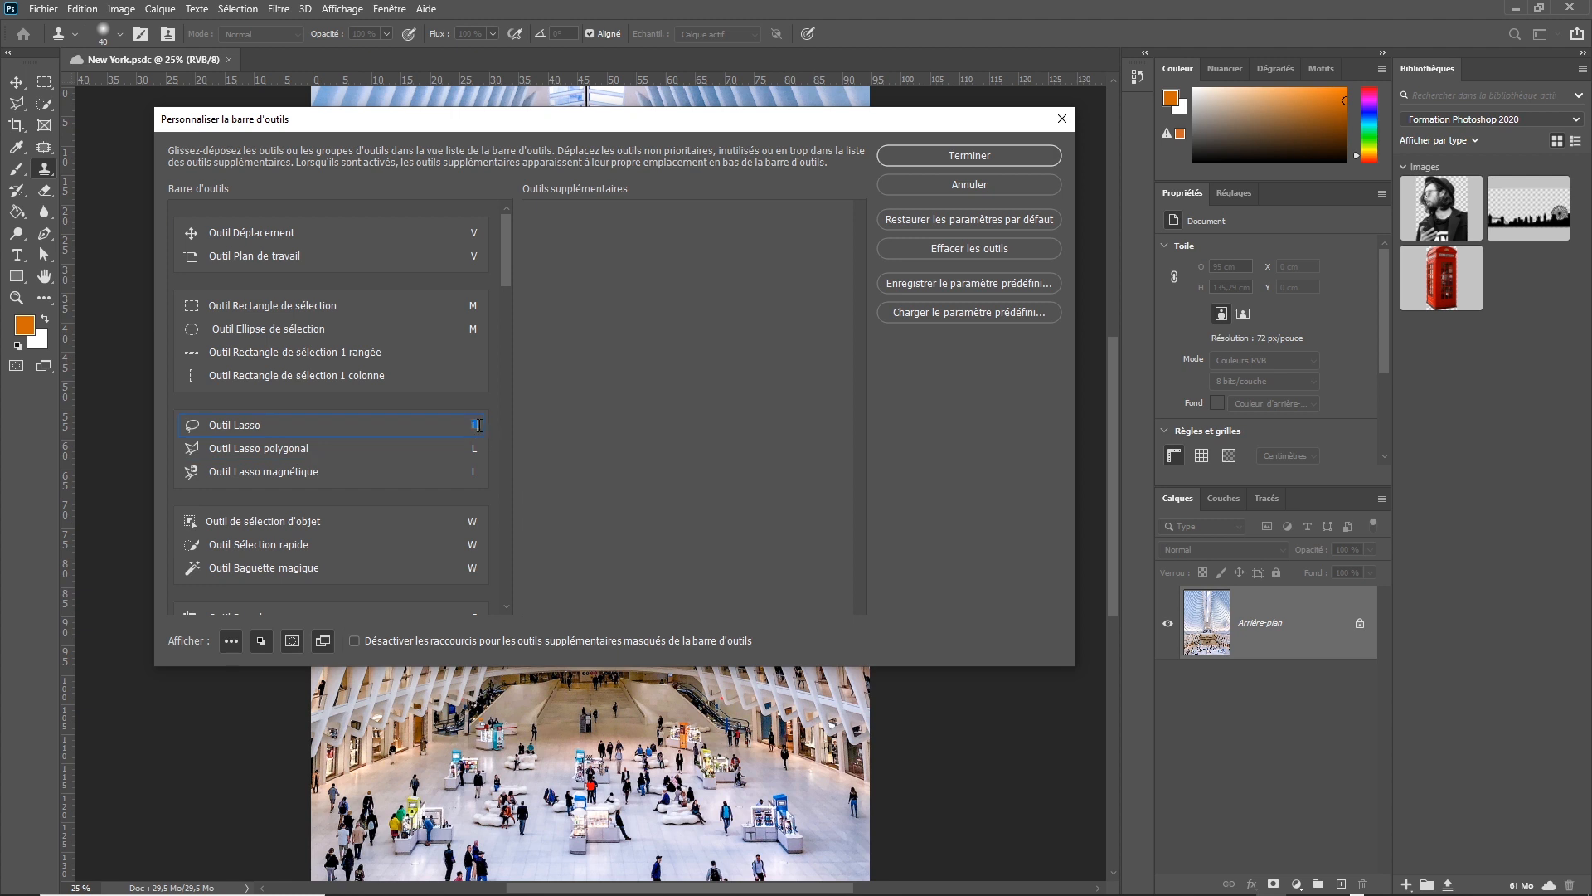
key("BackSpace")
key("BackSpace")
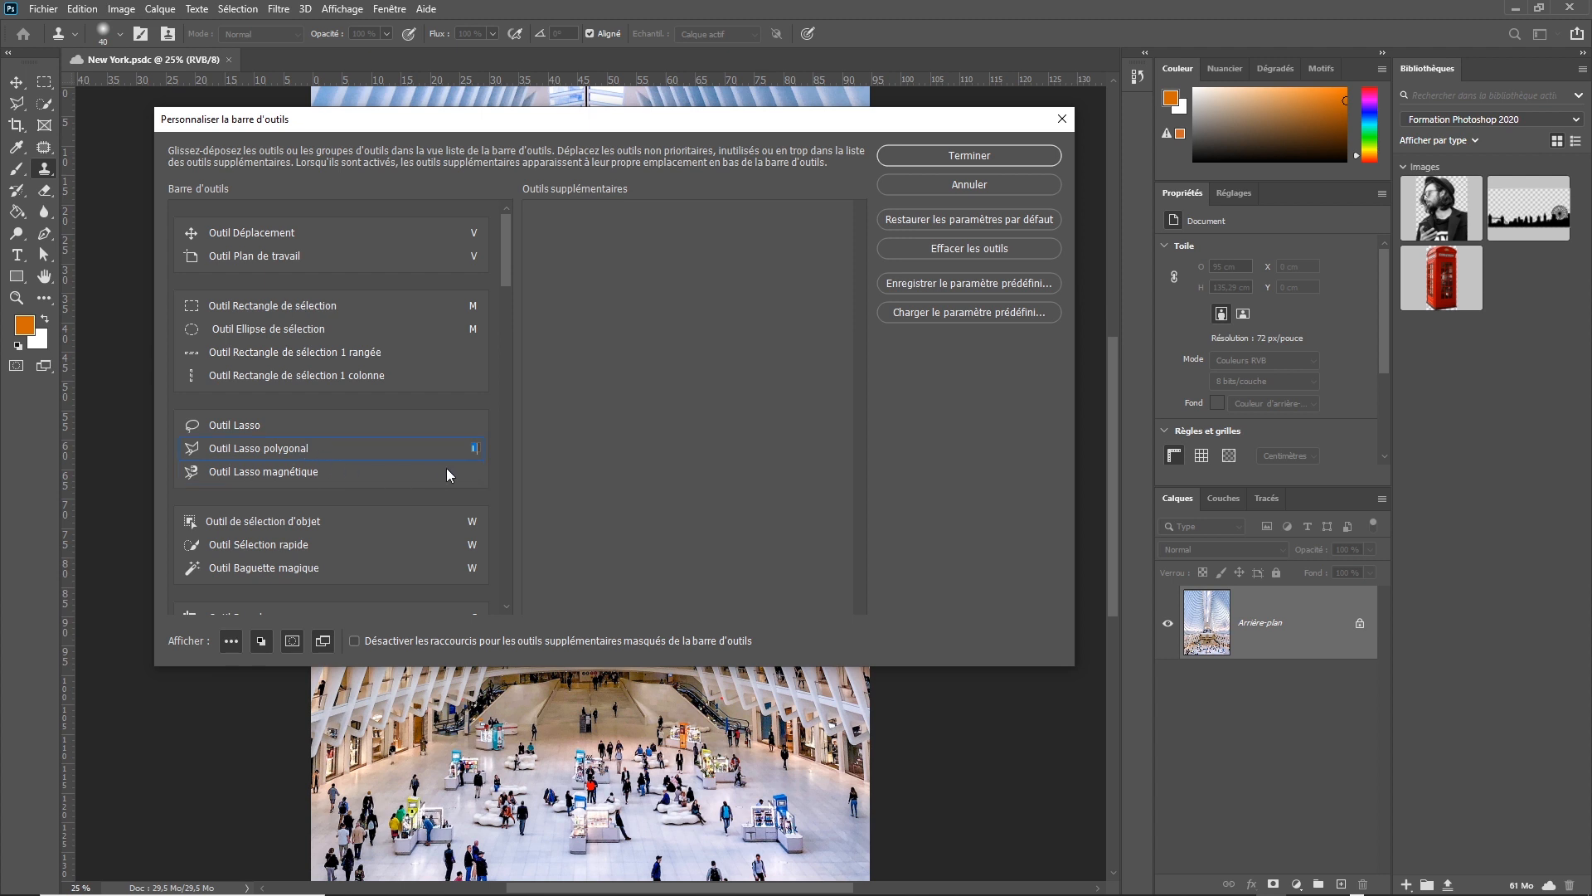
left_click(257, 425)
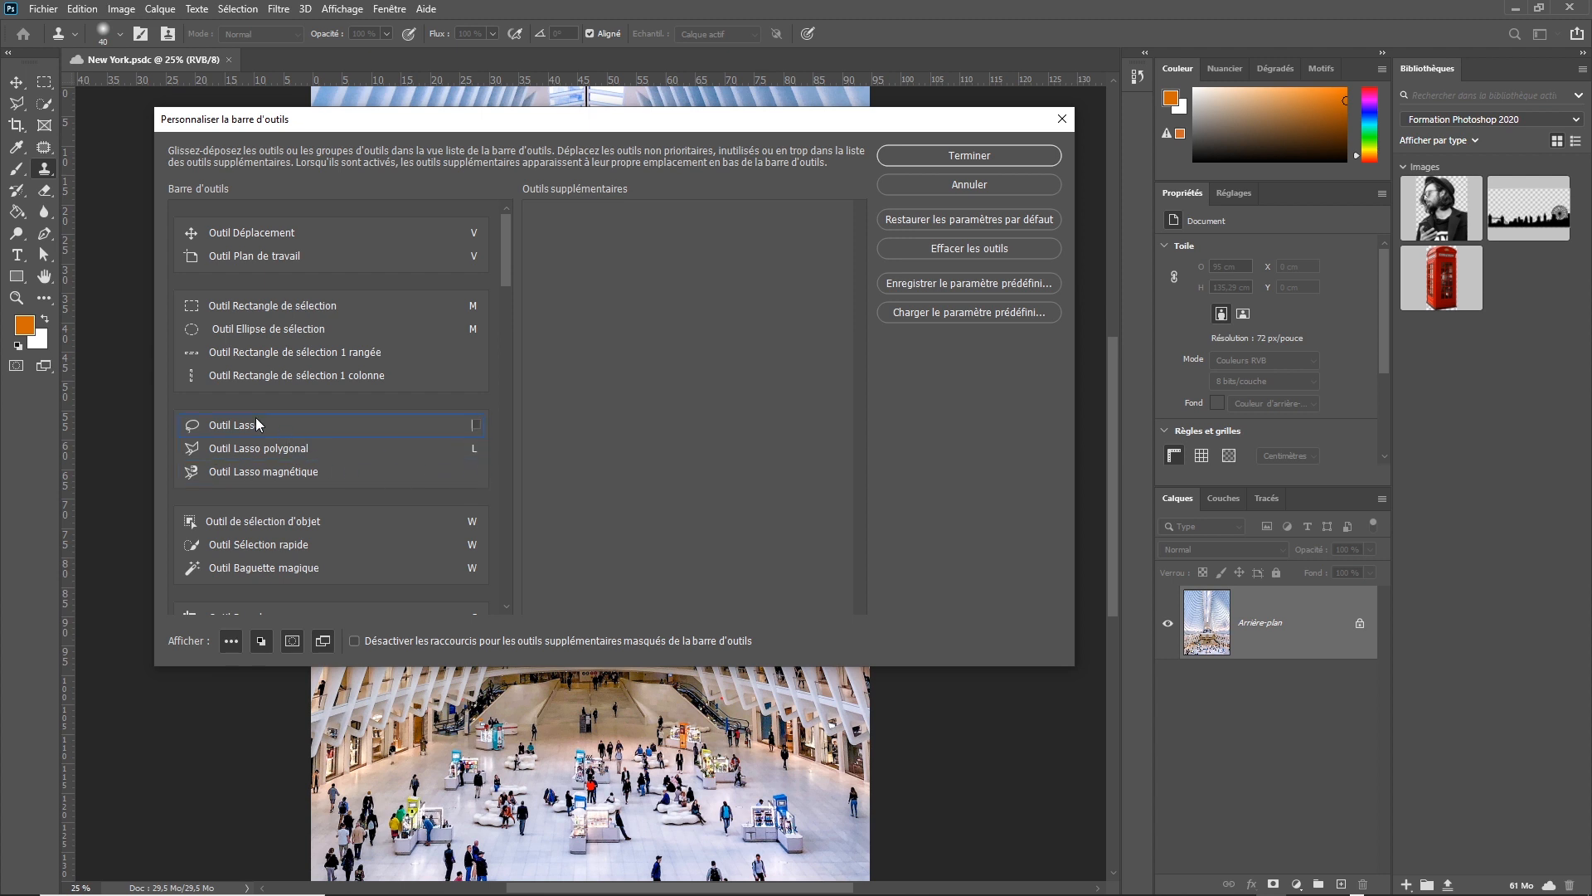
left_click(296, 476)
left_click(304, 446)
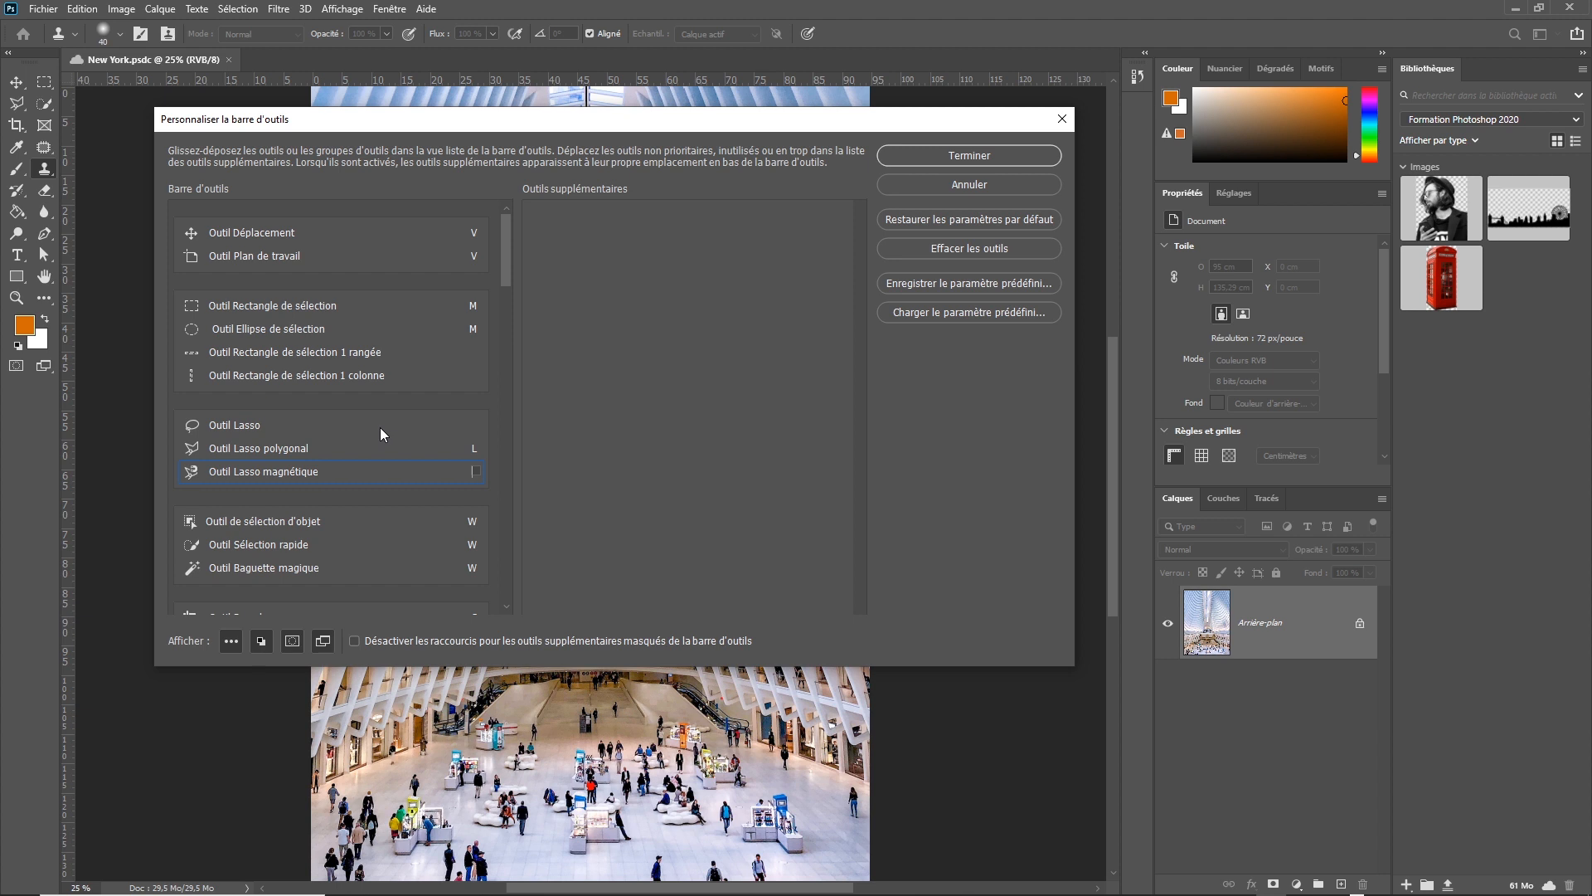
Hide the three-dot extra tools entry from the toolbar display.
left_click(235, 642)
left_click(236, 641)
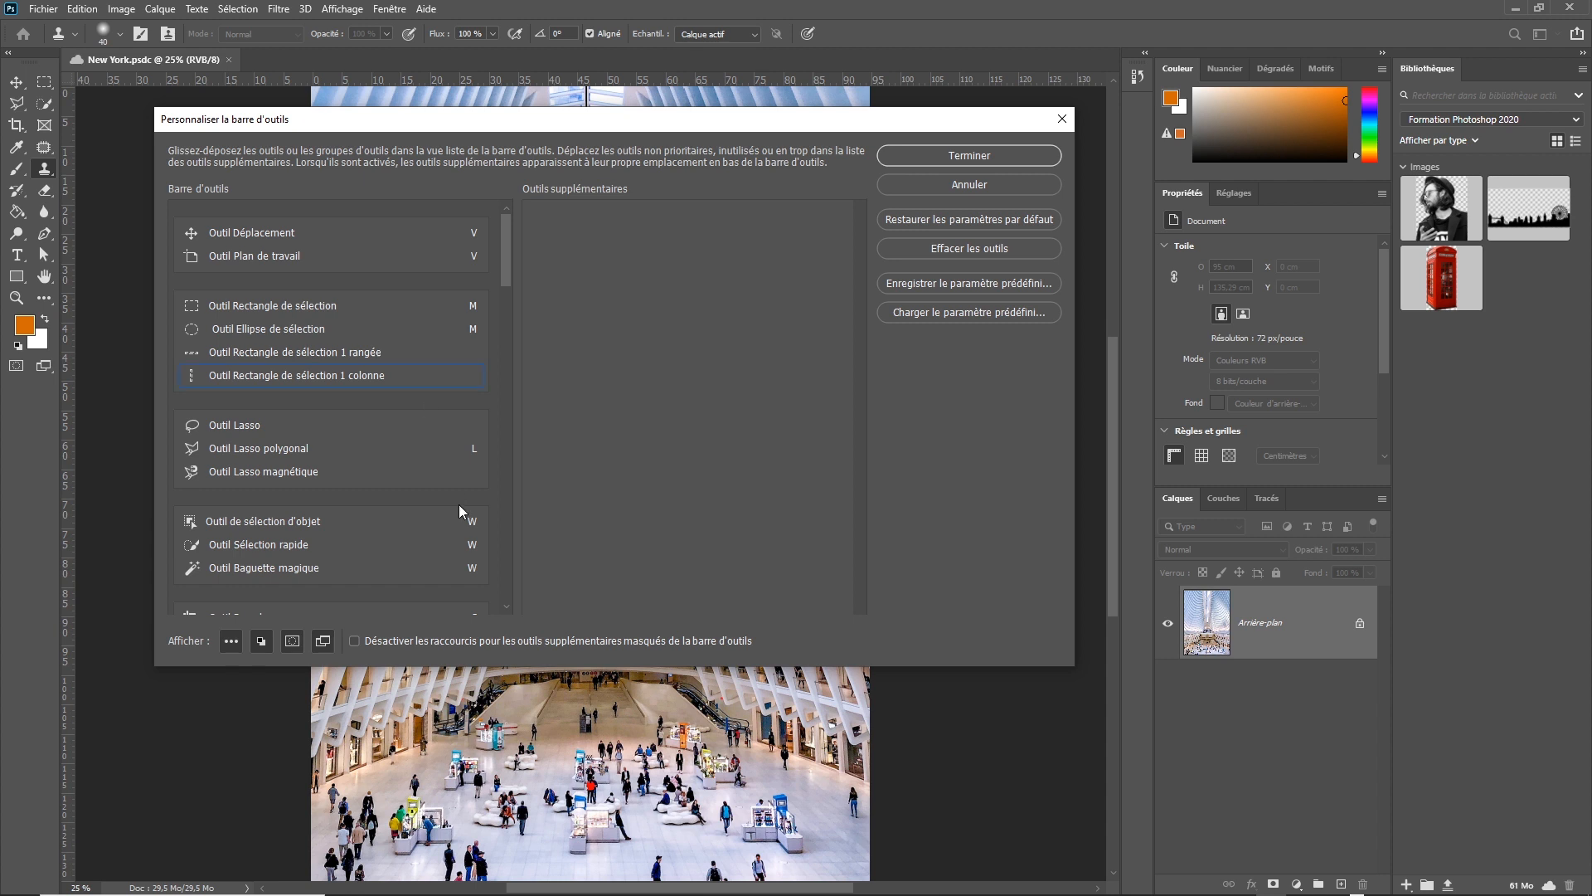
left_click(231, 645)
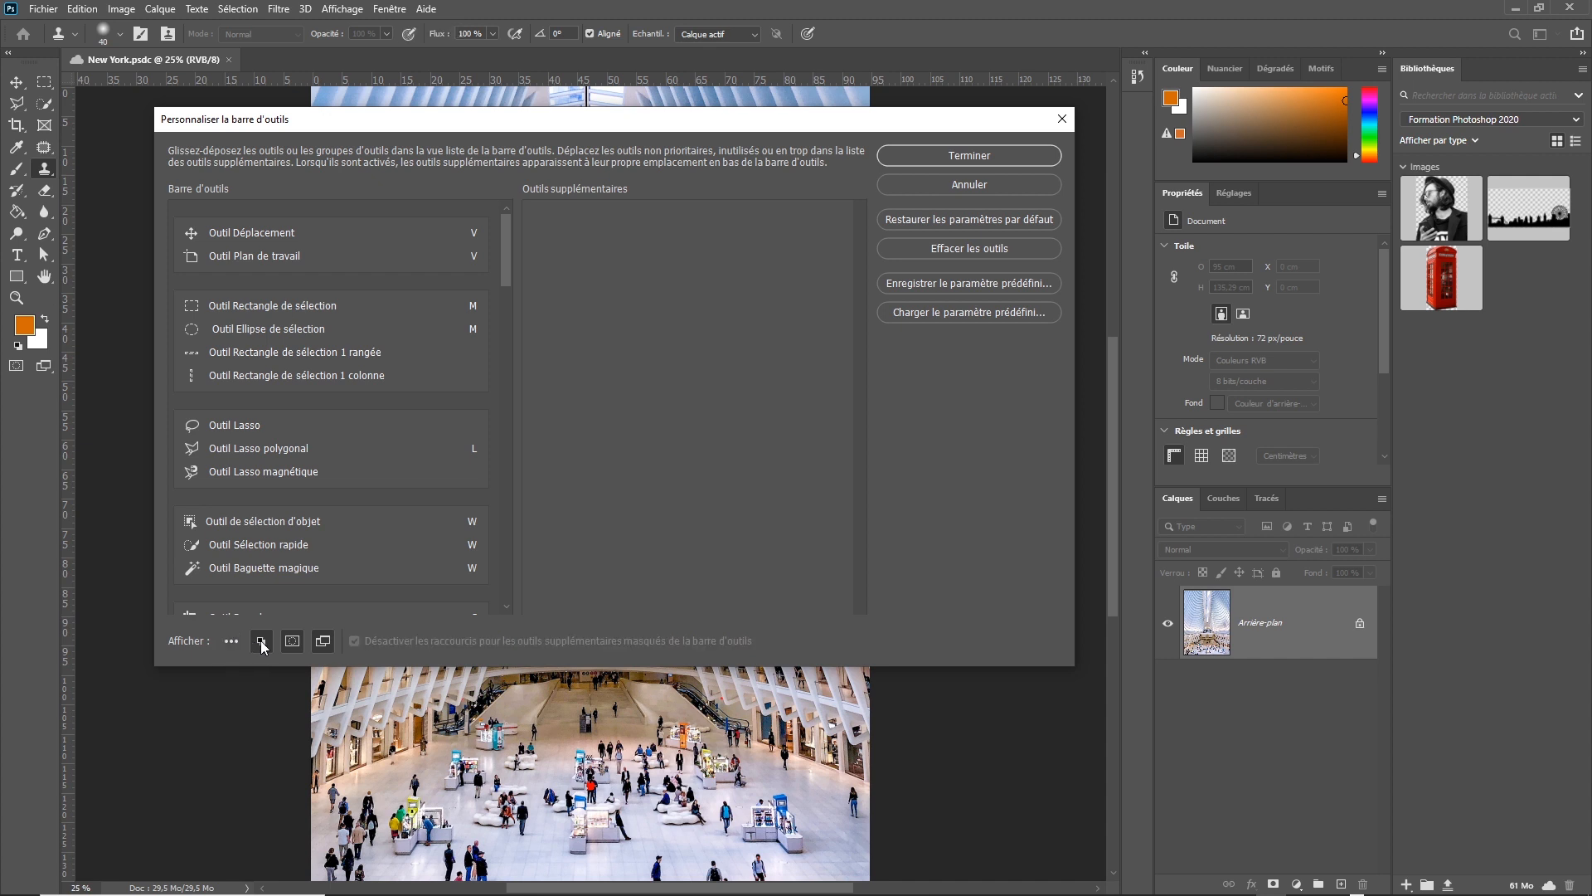
Toggle the toolbar's foreground/background colour swatches and Quick Mask control off and back on.
left_click(261, 643)
left_click(261, 642)
left_click(292, 641)
left_click(292, 643)
left_click(260, 644)
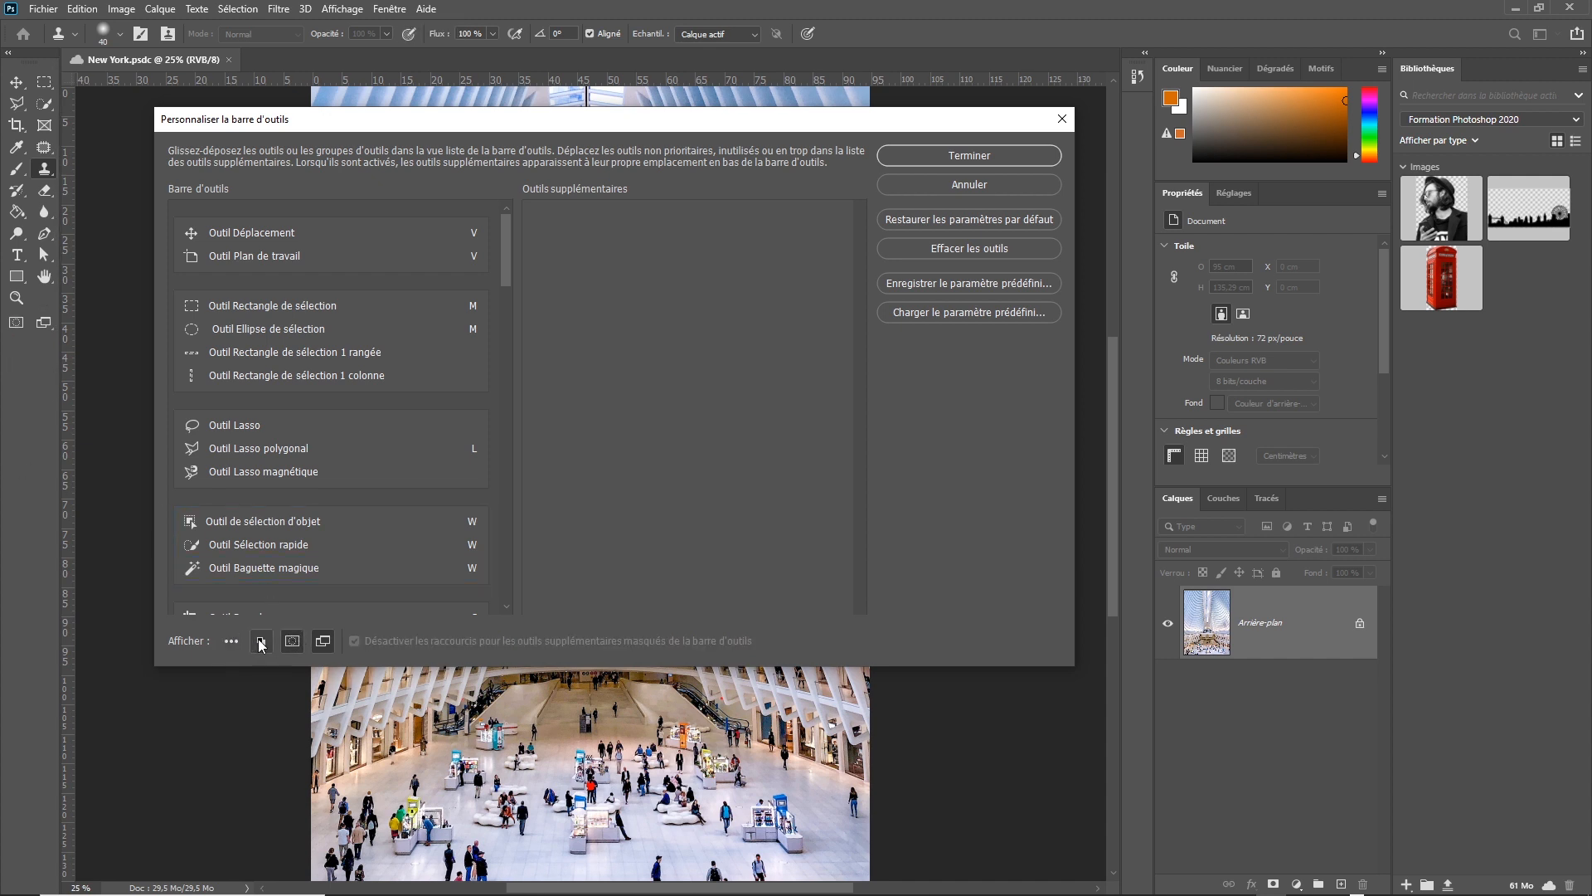
left_click(260, 644)
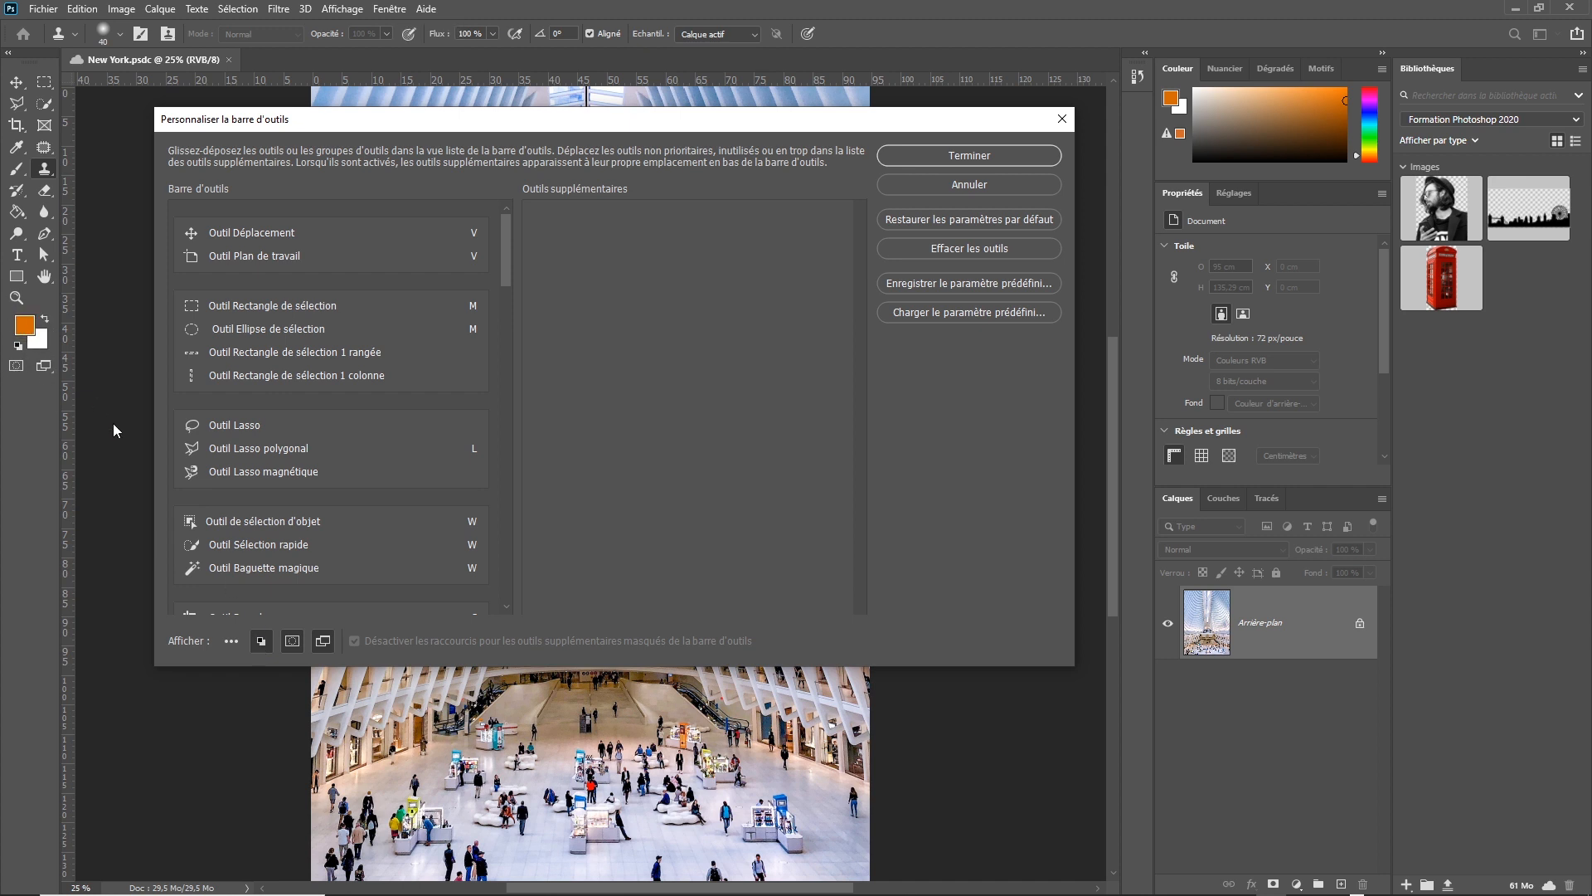
left_click(293, 643)
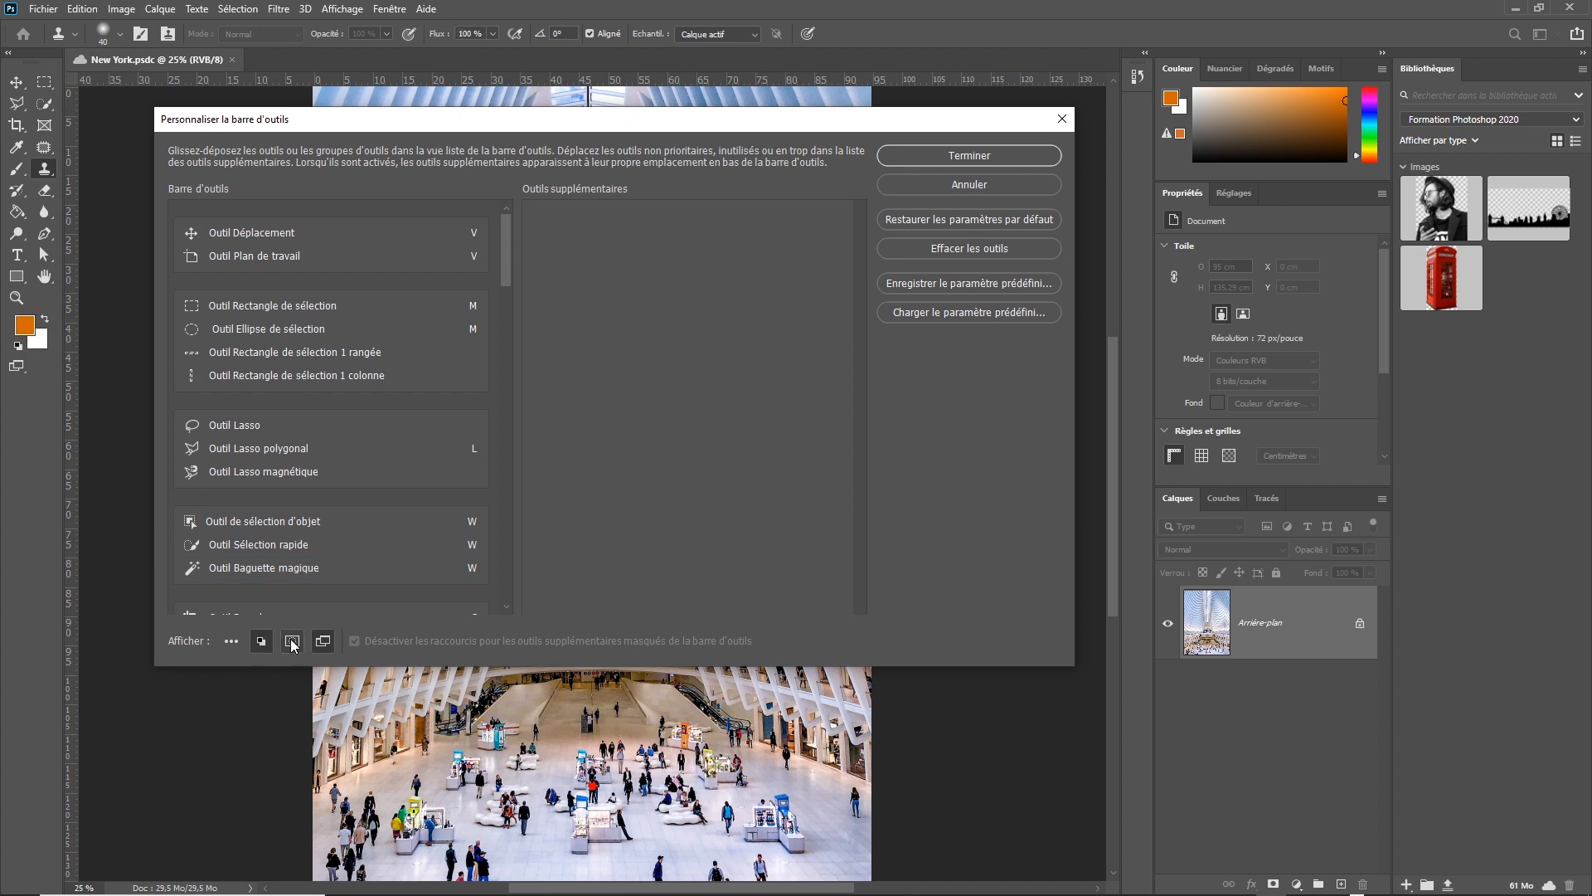
left_click(293, 643)
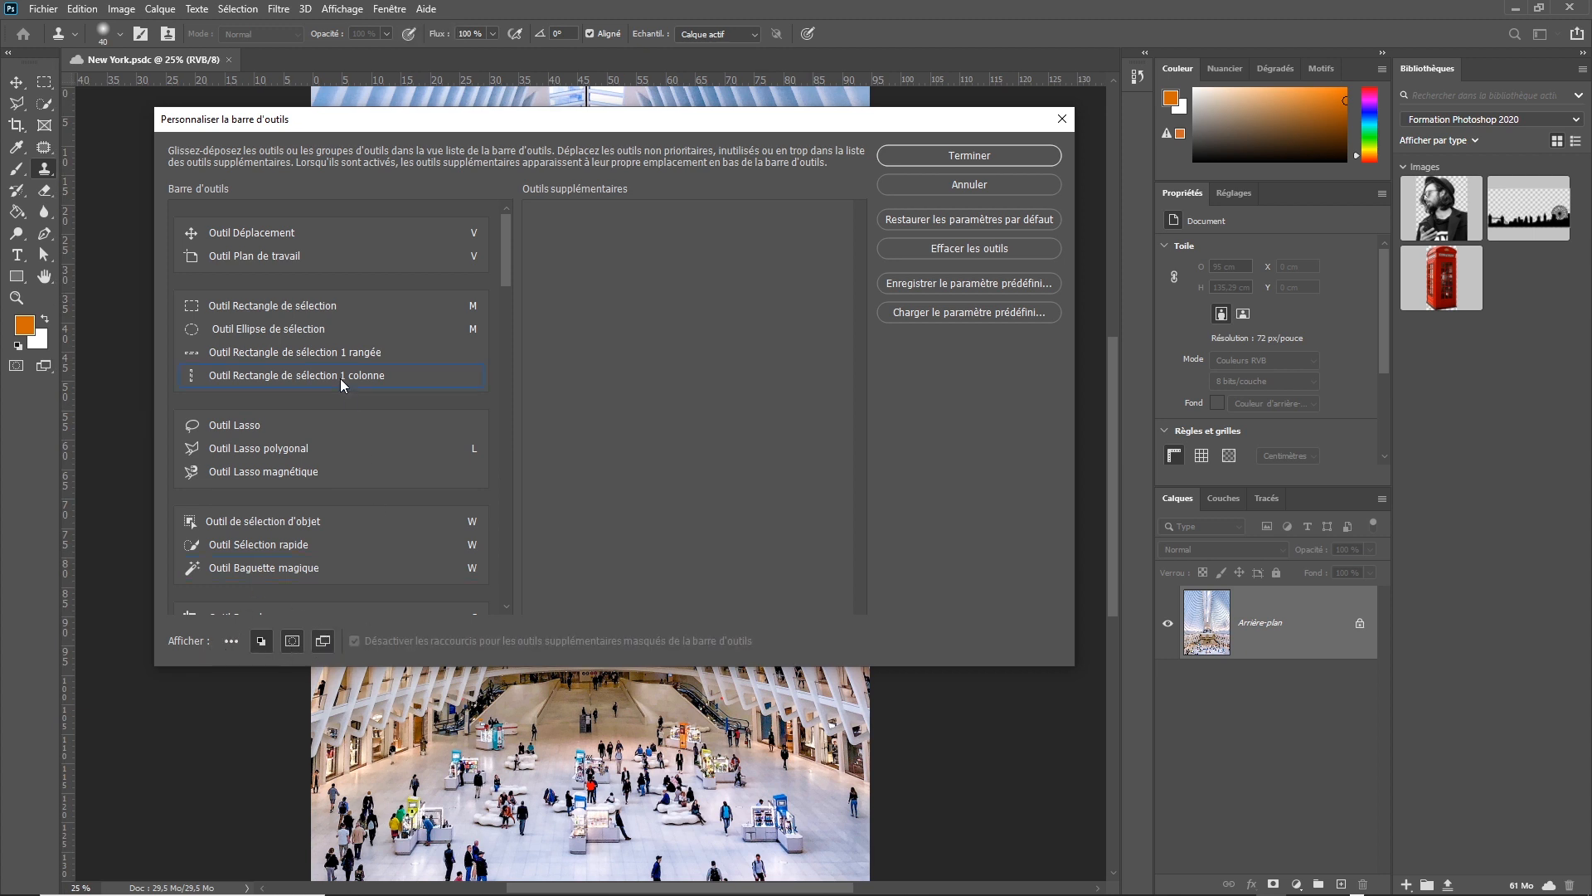
Clear all tools from the toolbar list and move only Outil Déplacement back into it.
left_click_drag(453, 124, 426, 122)
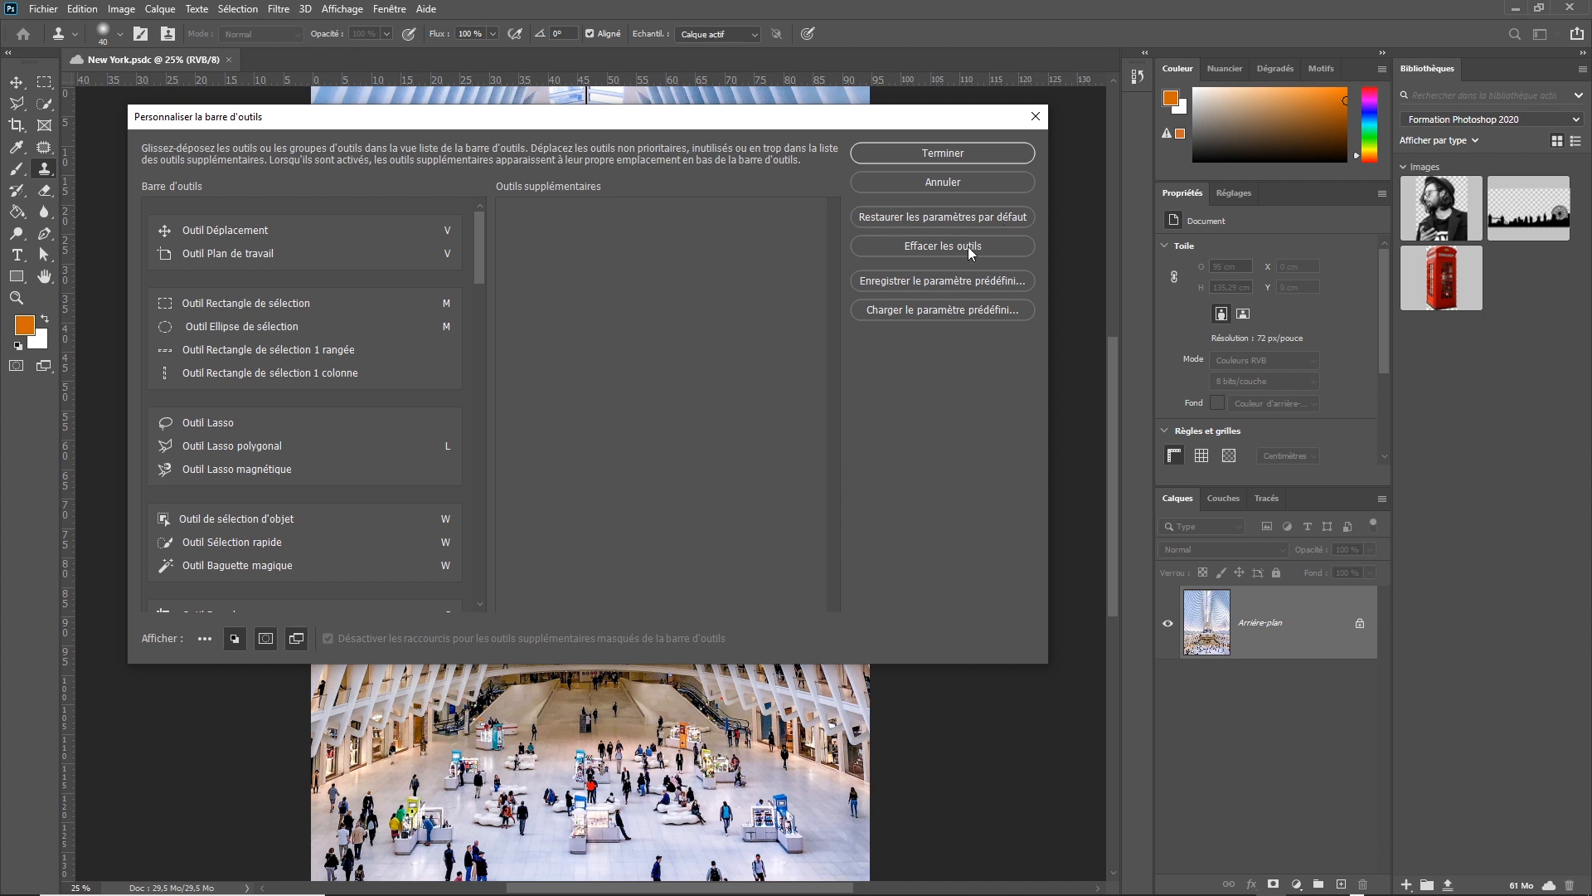
left_click(923, 243)
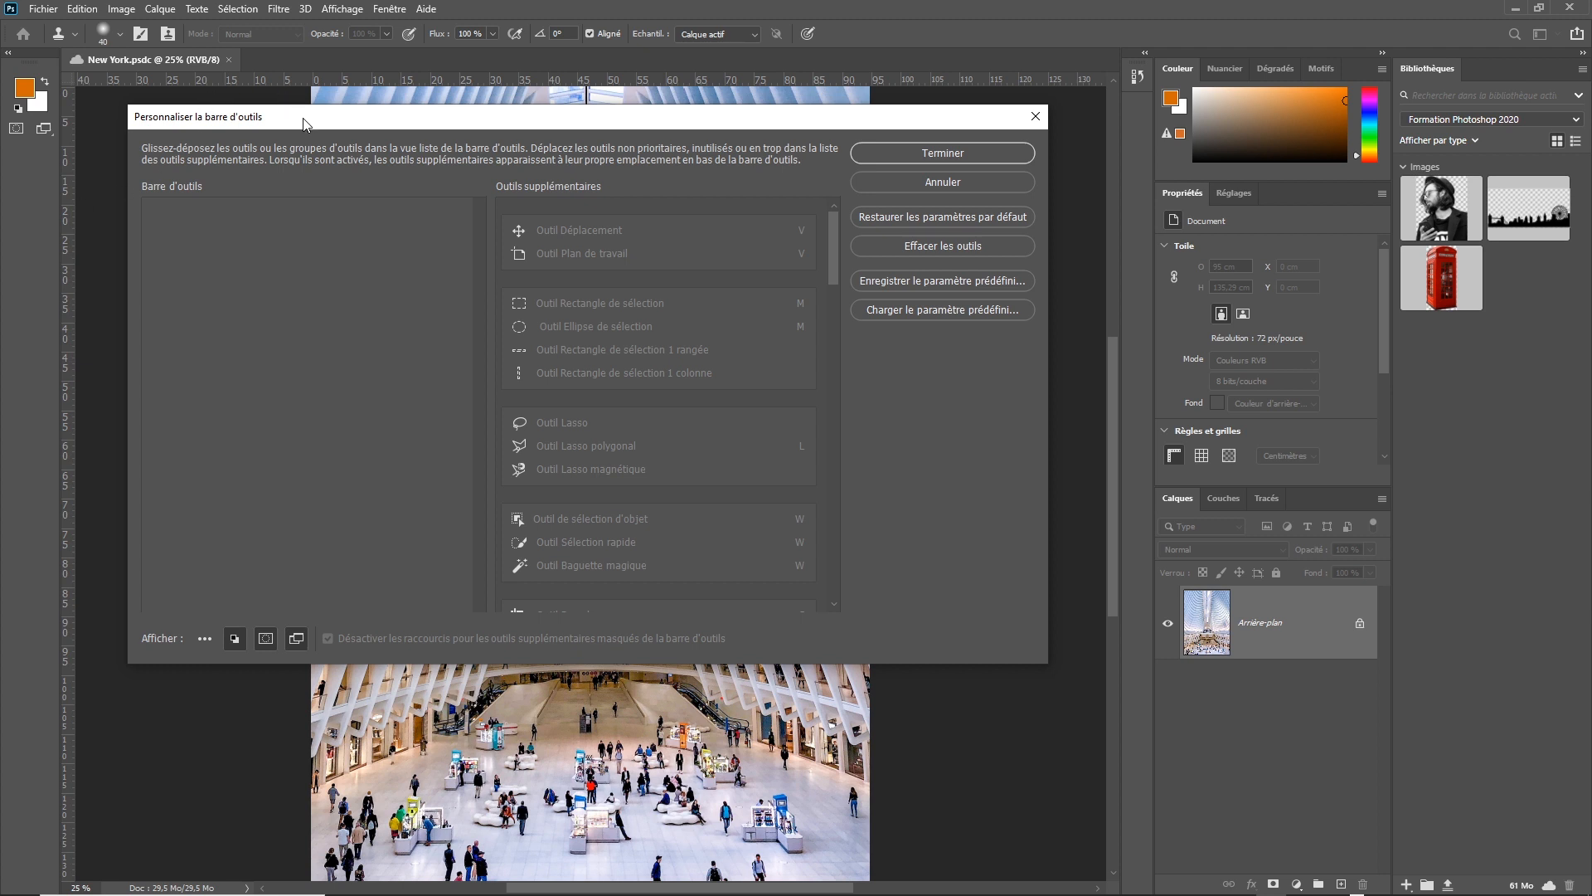
left_click(606, 228)
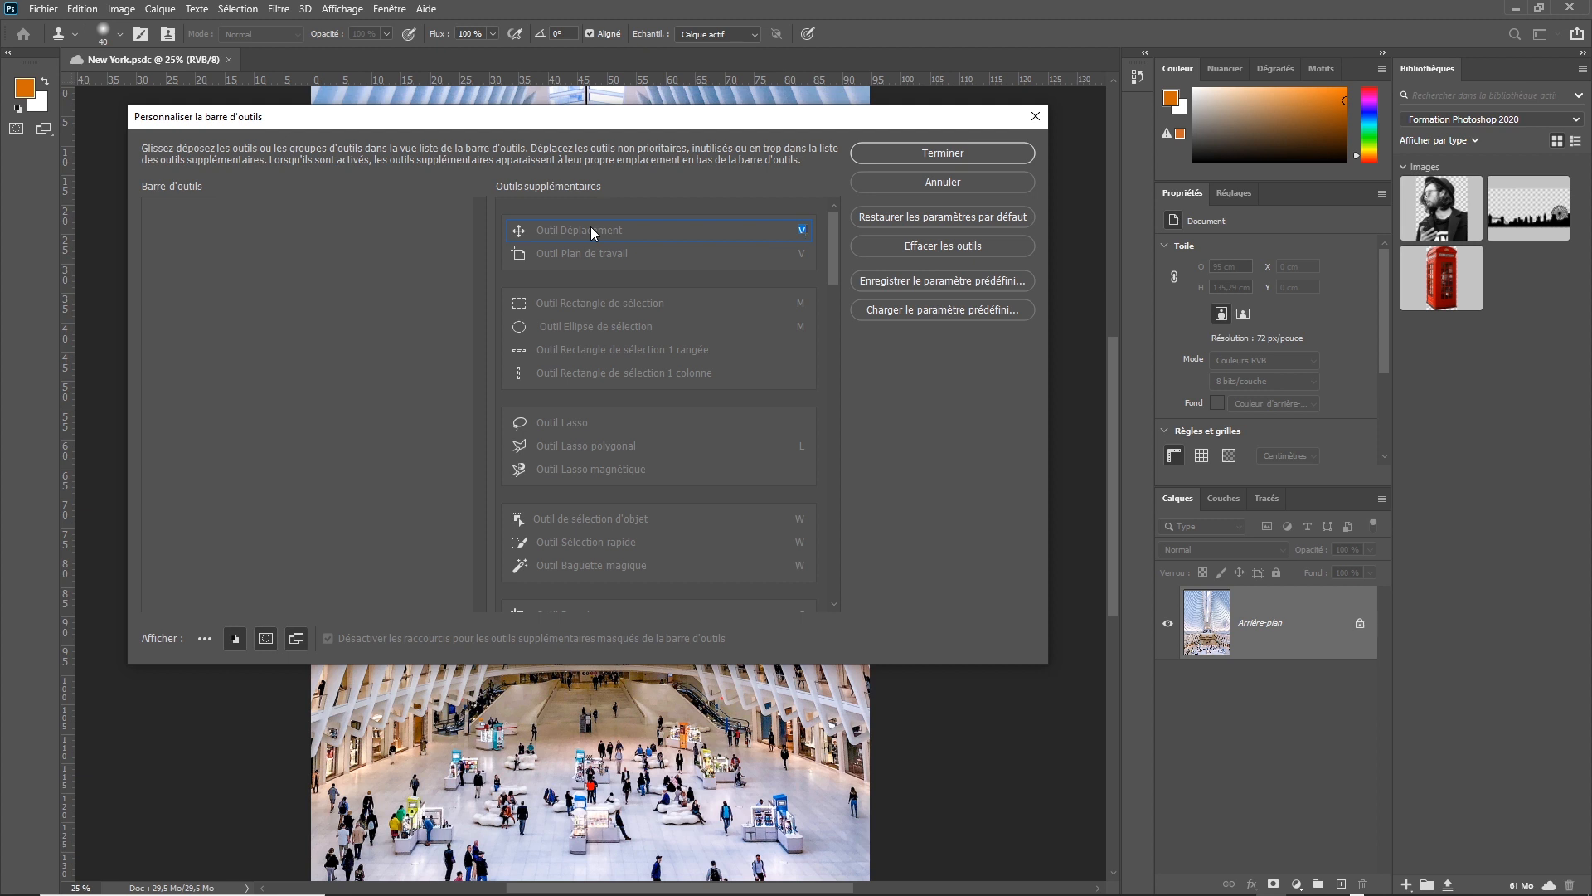
left_click_drag(603, 230, 570, 229)
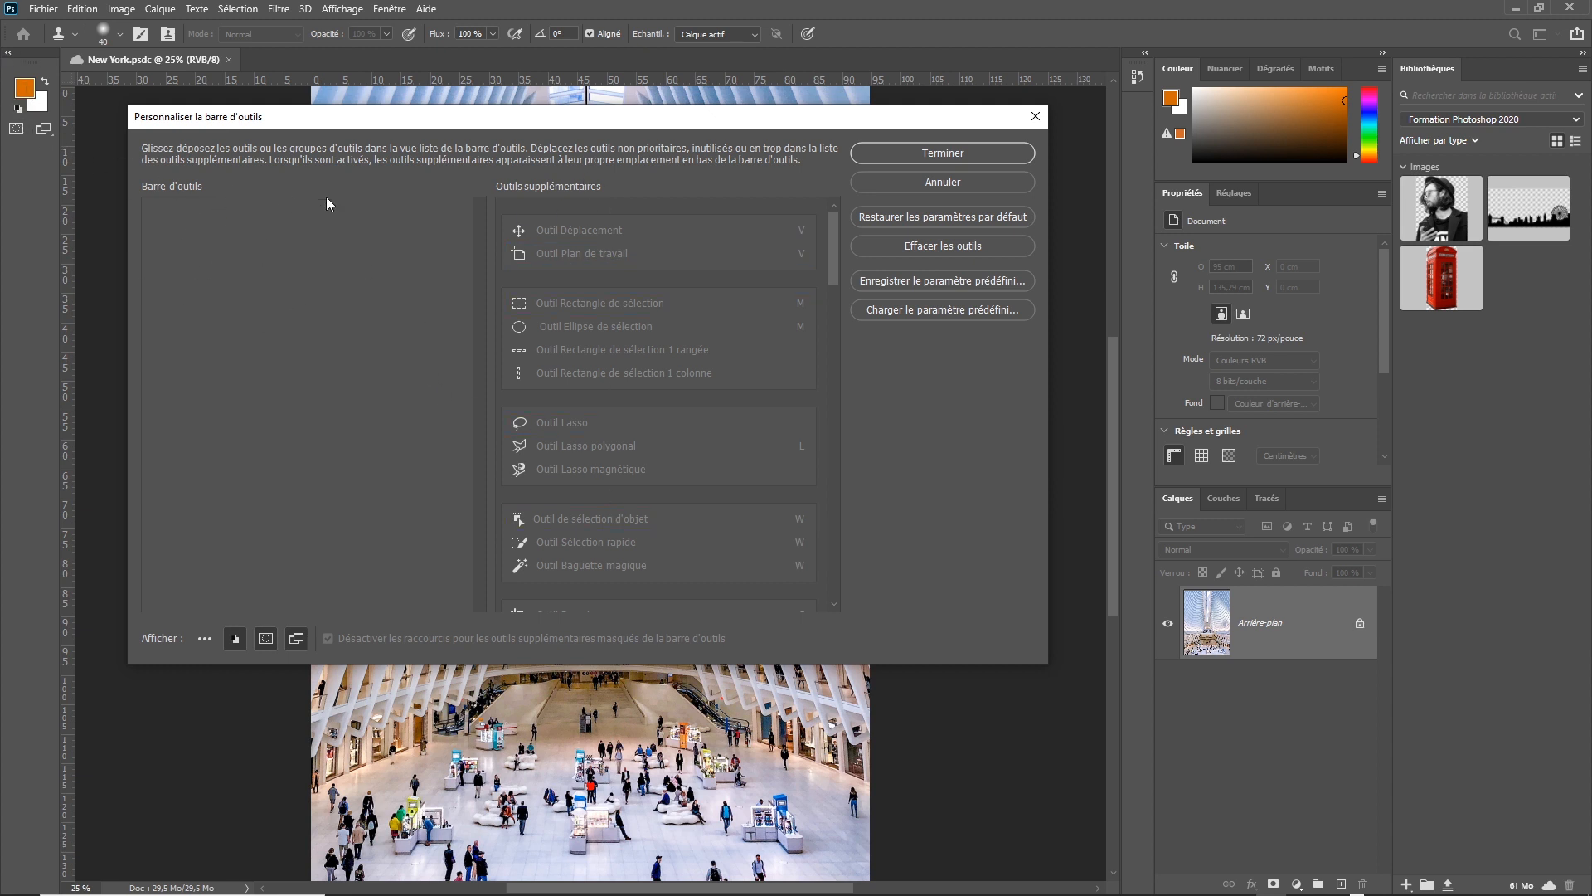
left_click_drag(572, 233, 356, 242)
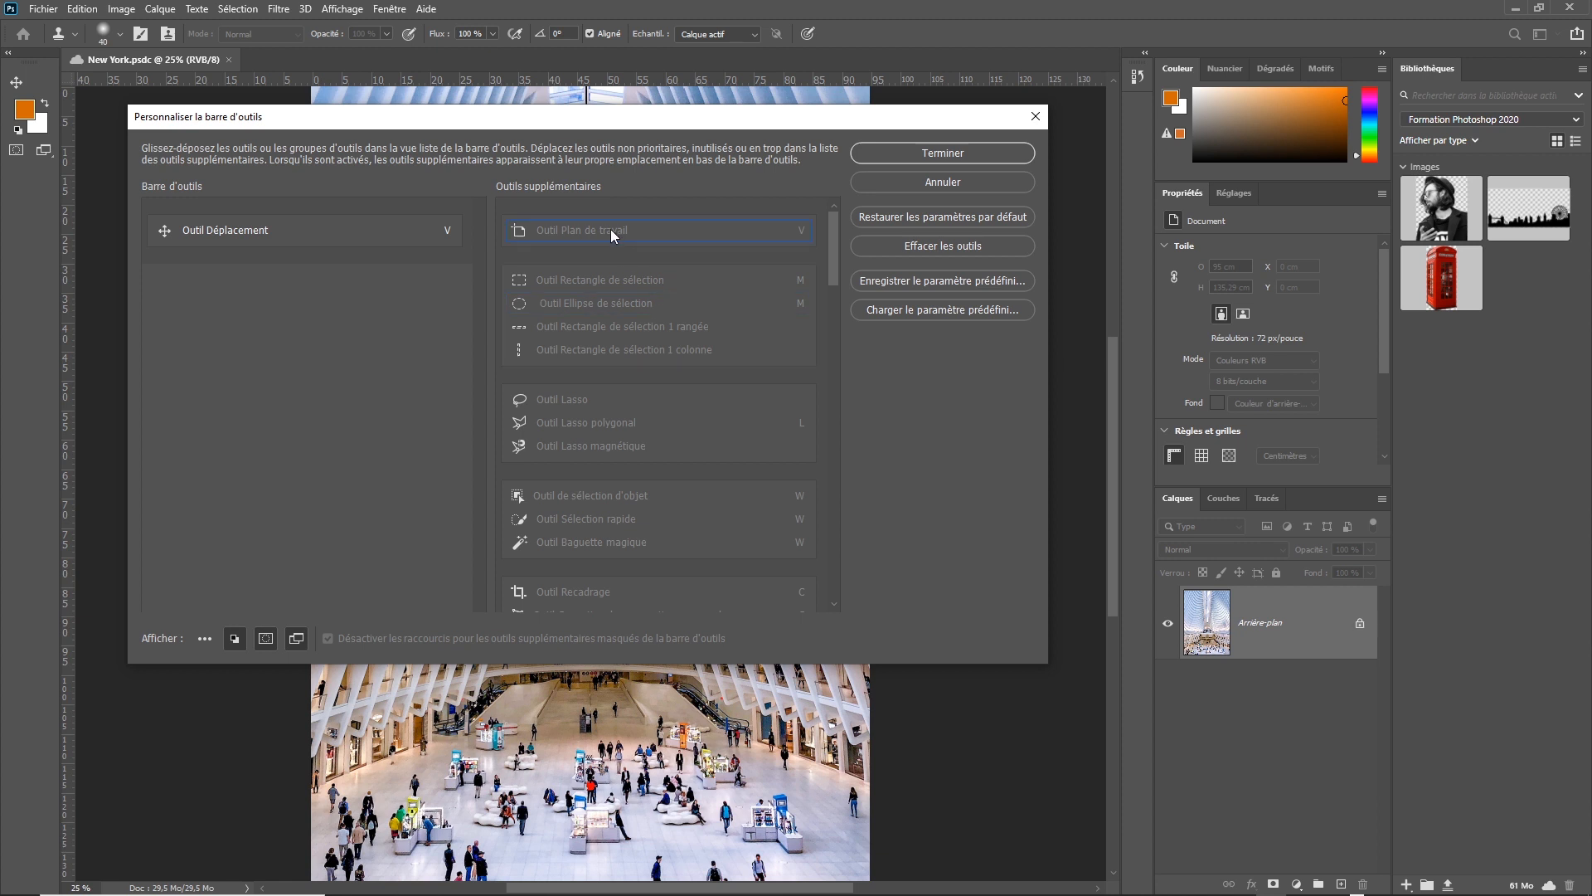
Add Outil Plan de travail to Outil Déplacement's group, and Outil Lasso polygonal, Outil de sélection d'objet and Outil Sélection rapide as separate groups.
left_click_drag(610, 229, 398, 240)
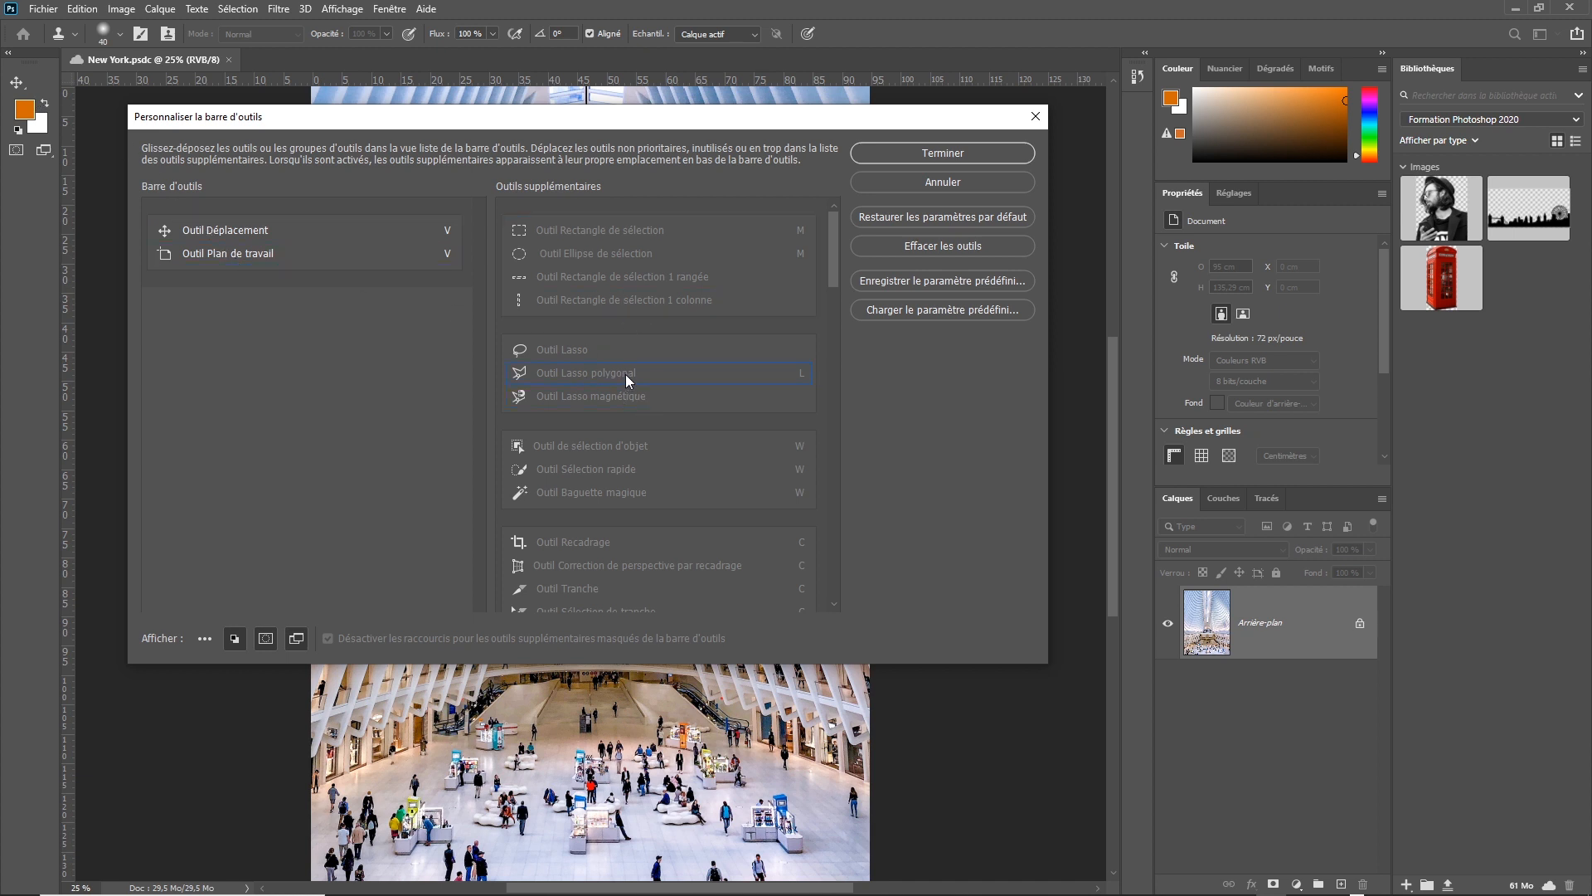
left_click_drag(625, 375, 406, 357)
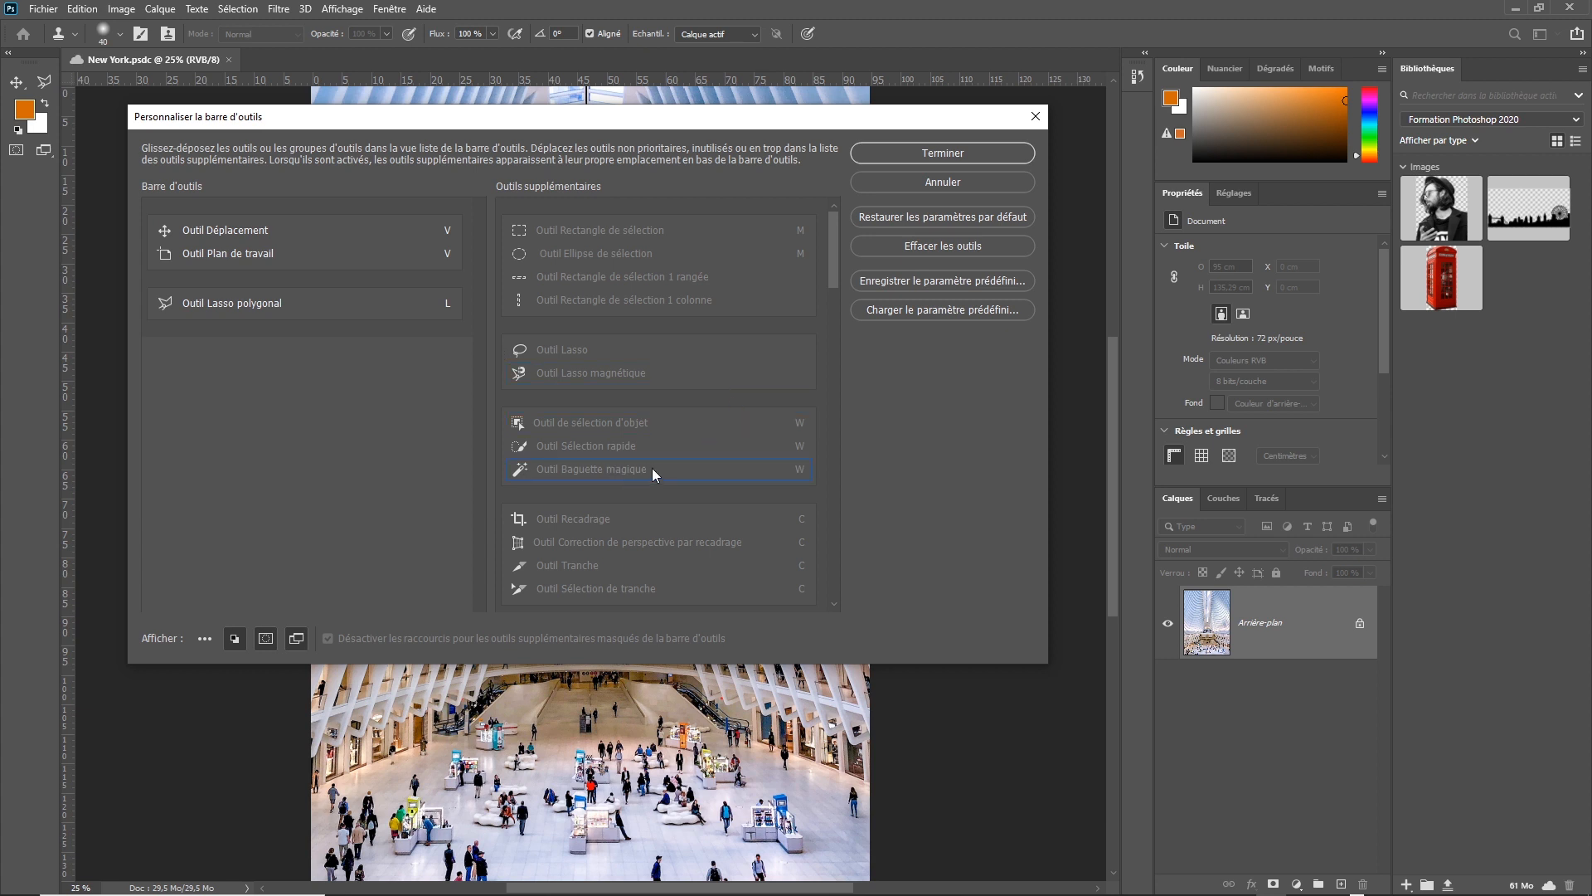
mouse_move(636, 421)
left_mouse_down()
mouse_move(358, 400)
mouse_move(288, 355)
mouse_move(284, 418)
left_mouse_up()
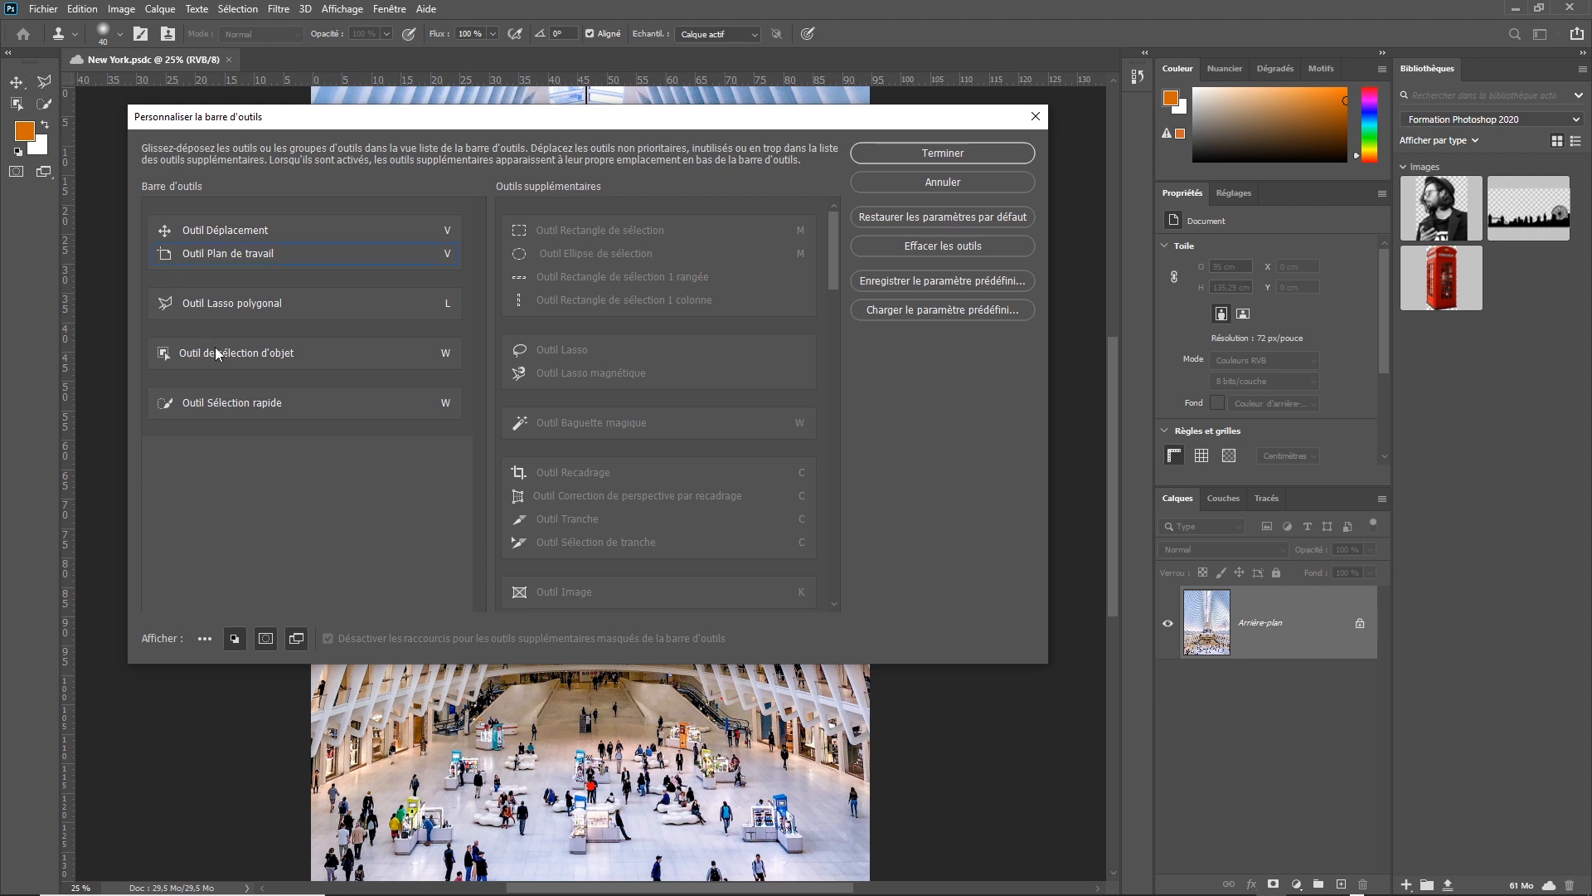
left_click_drag(261, 404, 263, 361)
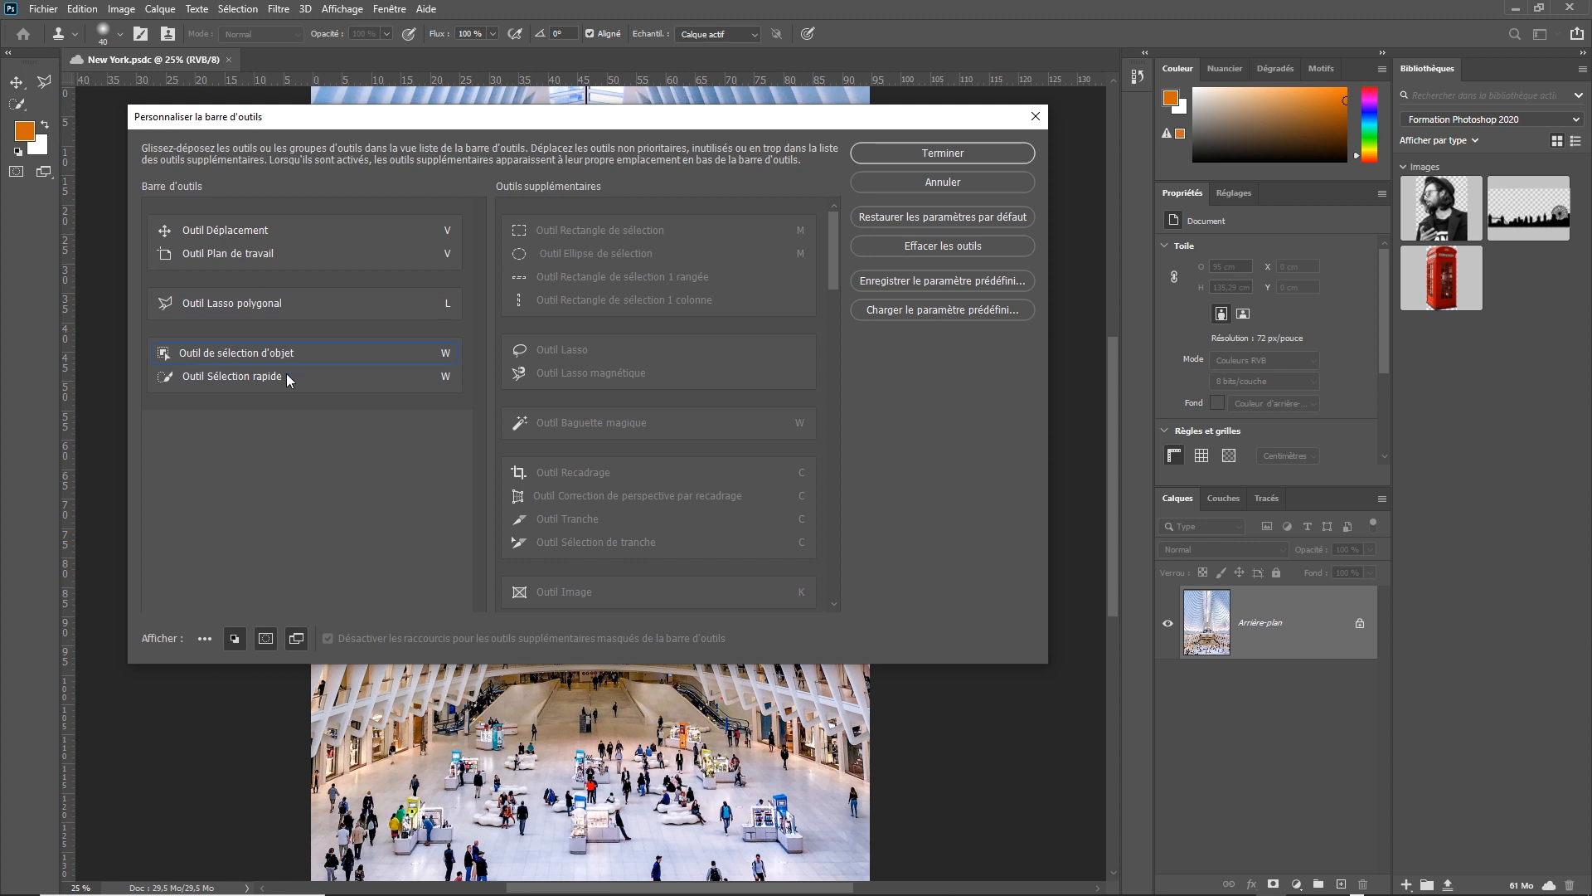
left_click_drag(286, 376, 286, 415)
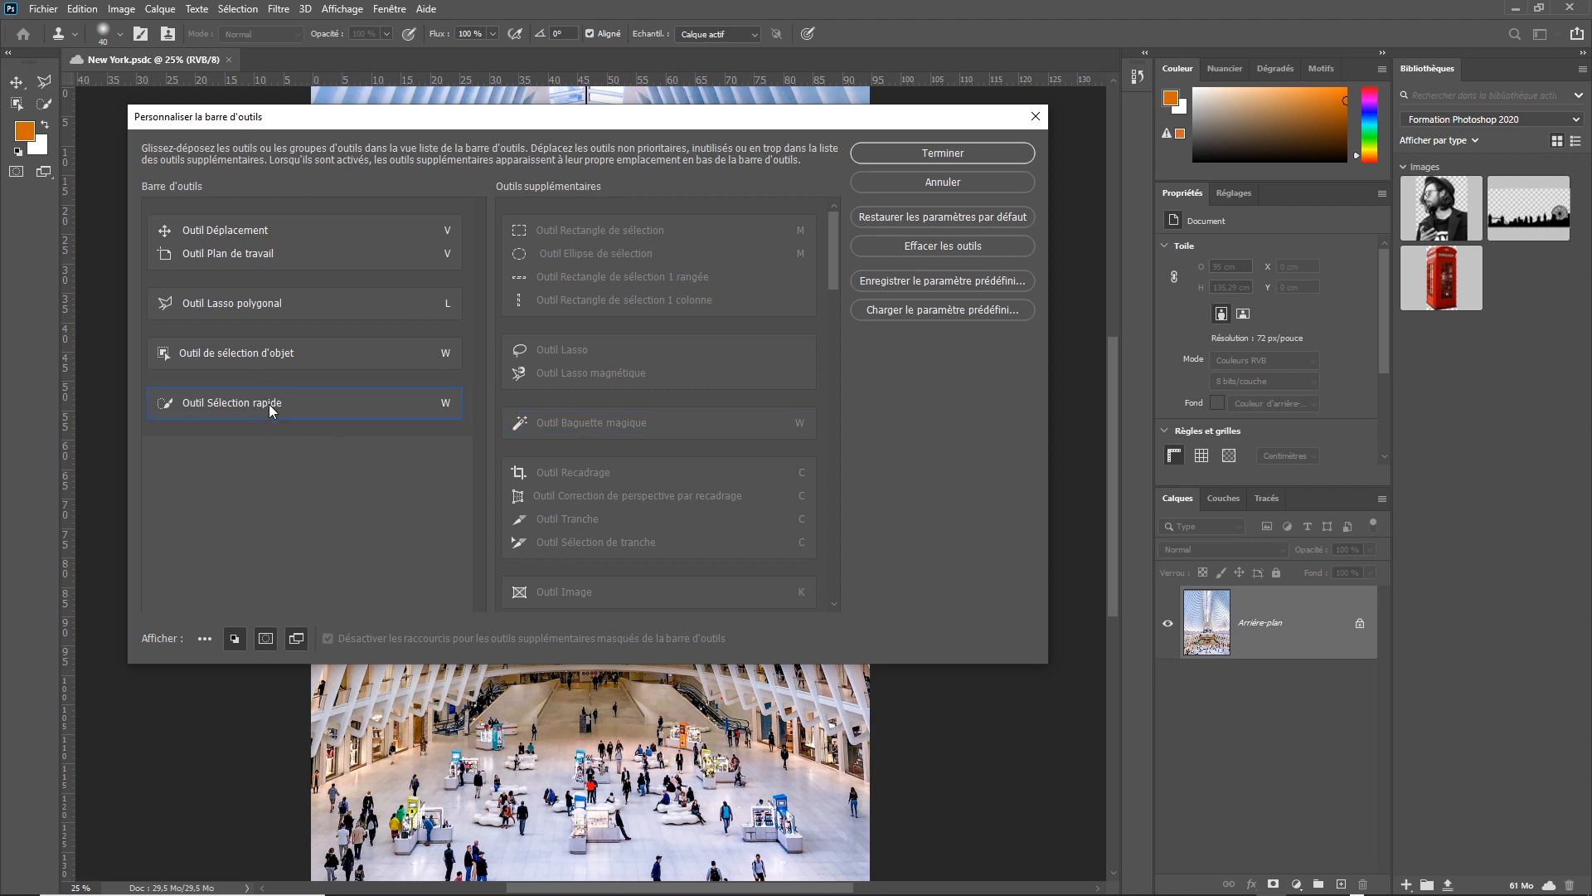
Add Outil Recadrage and Outil Pipette to the toolbar list as separate groups below Outil Sélection rapide.
left_click_drag(597, 472, 401, 455)
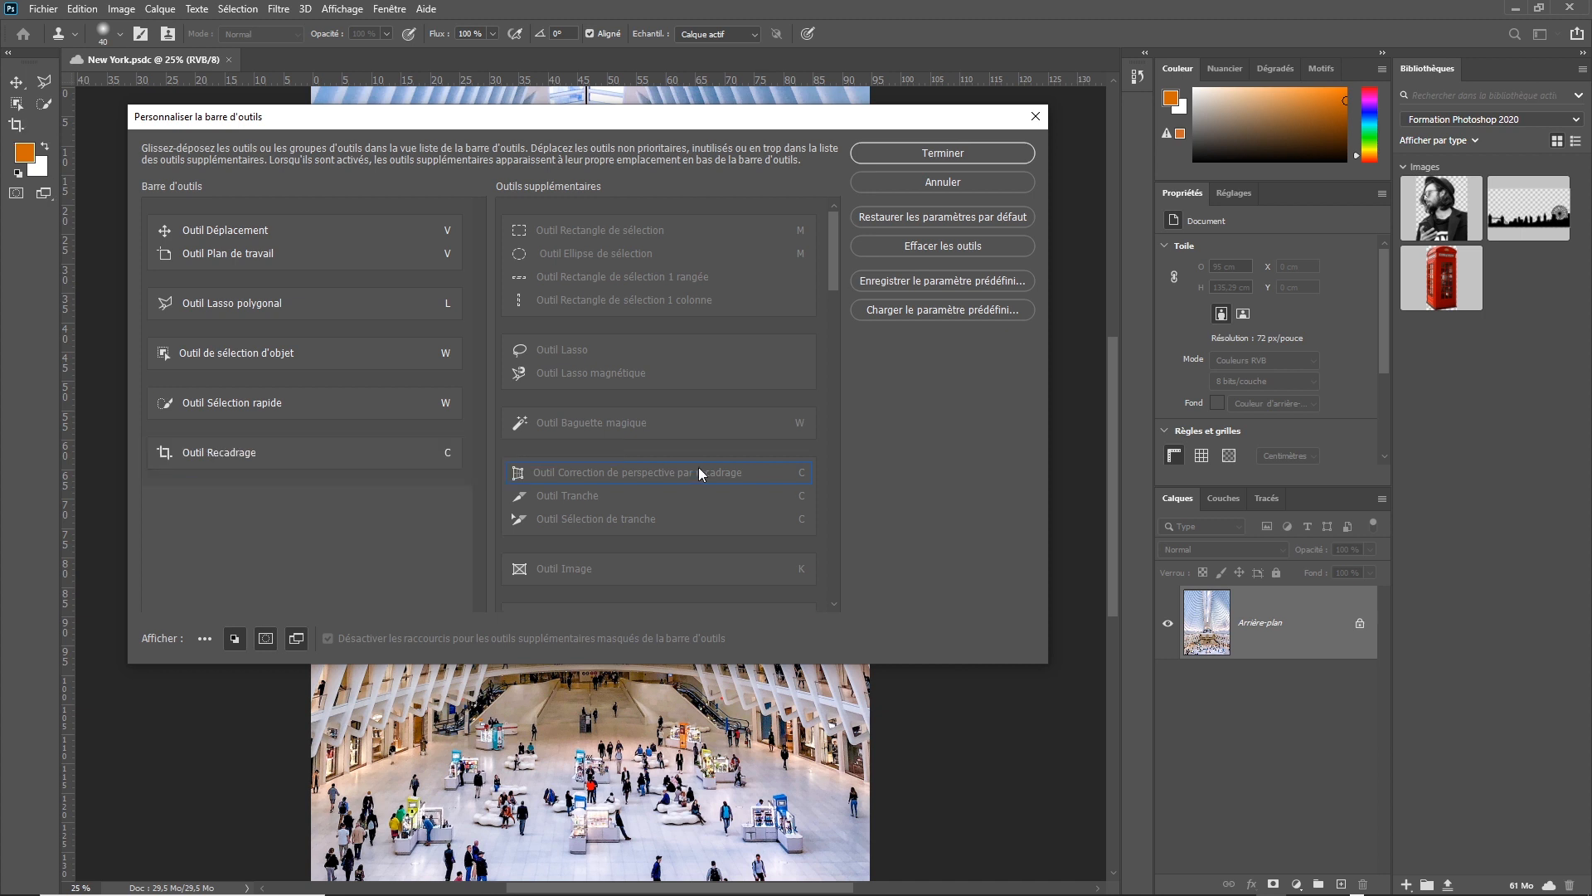
scroll(834, 610, "down", 5)
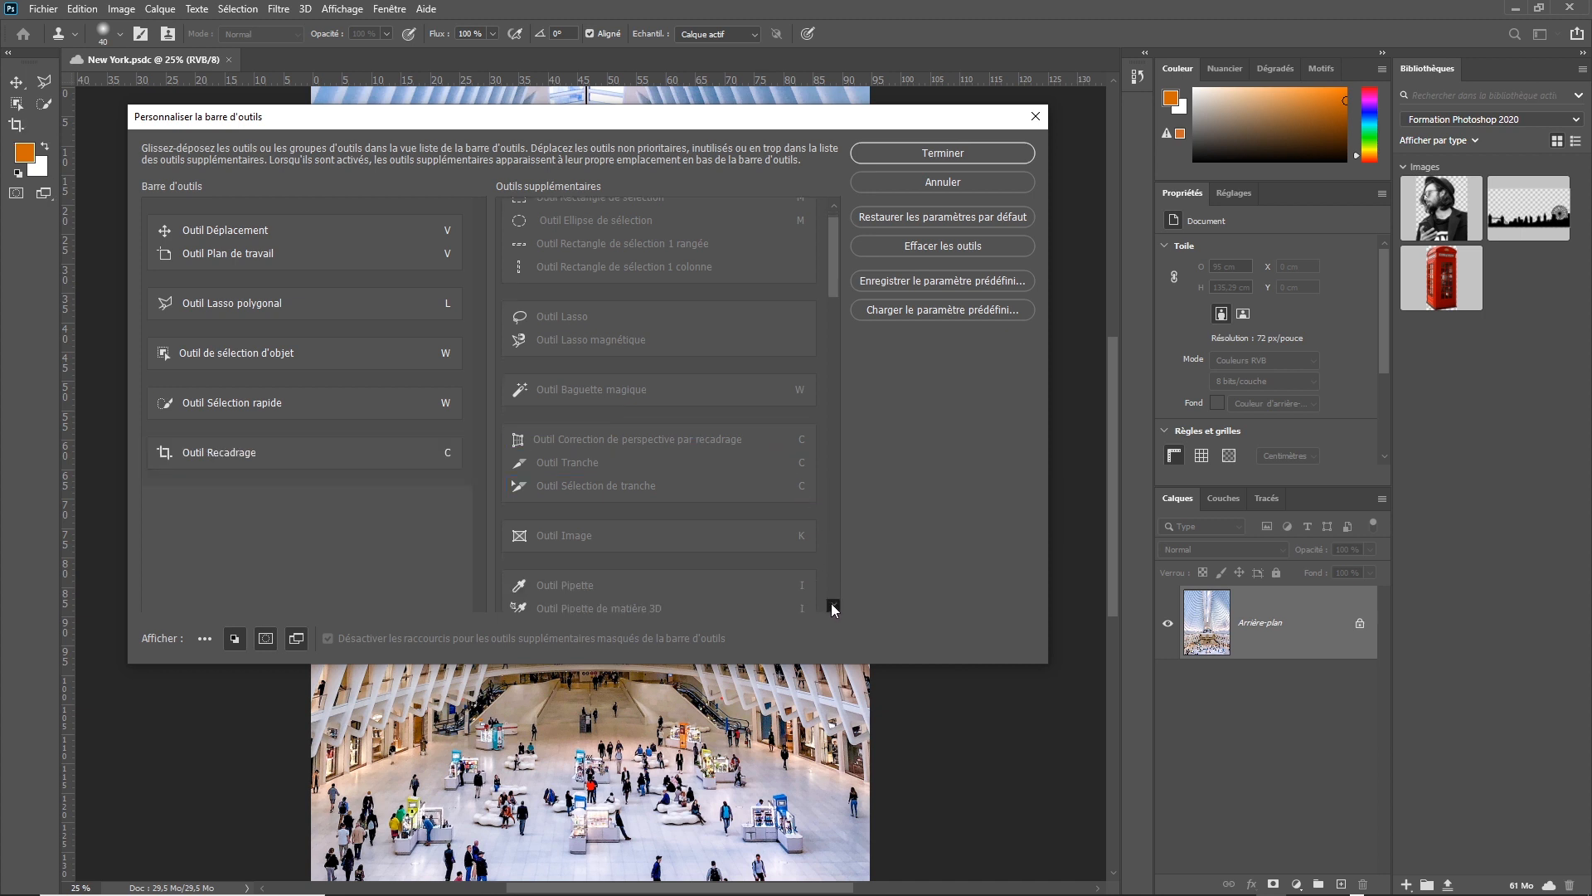
scroll(832, 605, "down", 1)
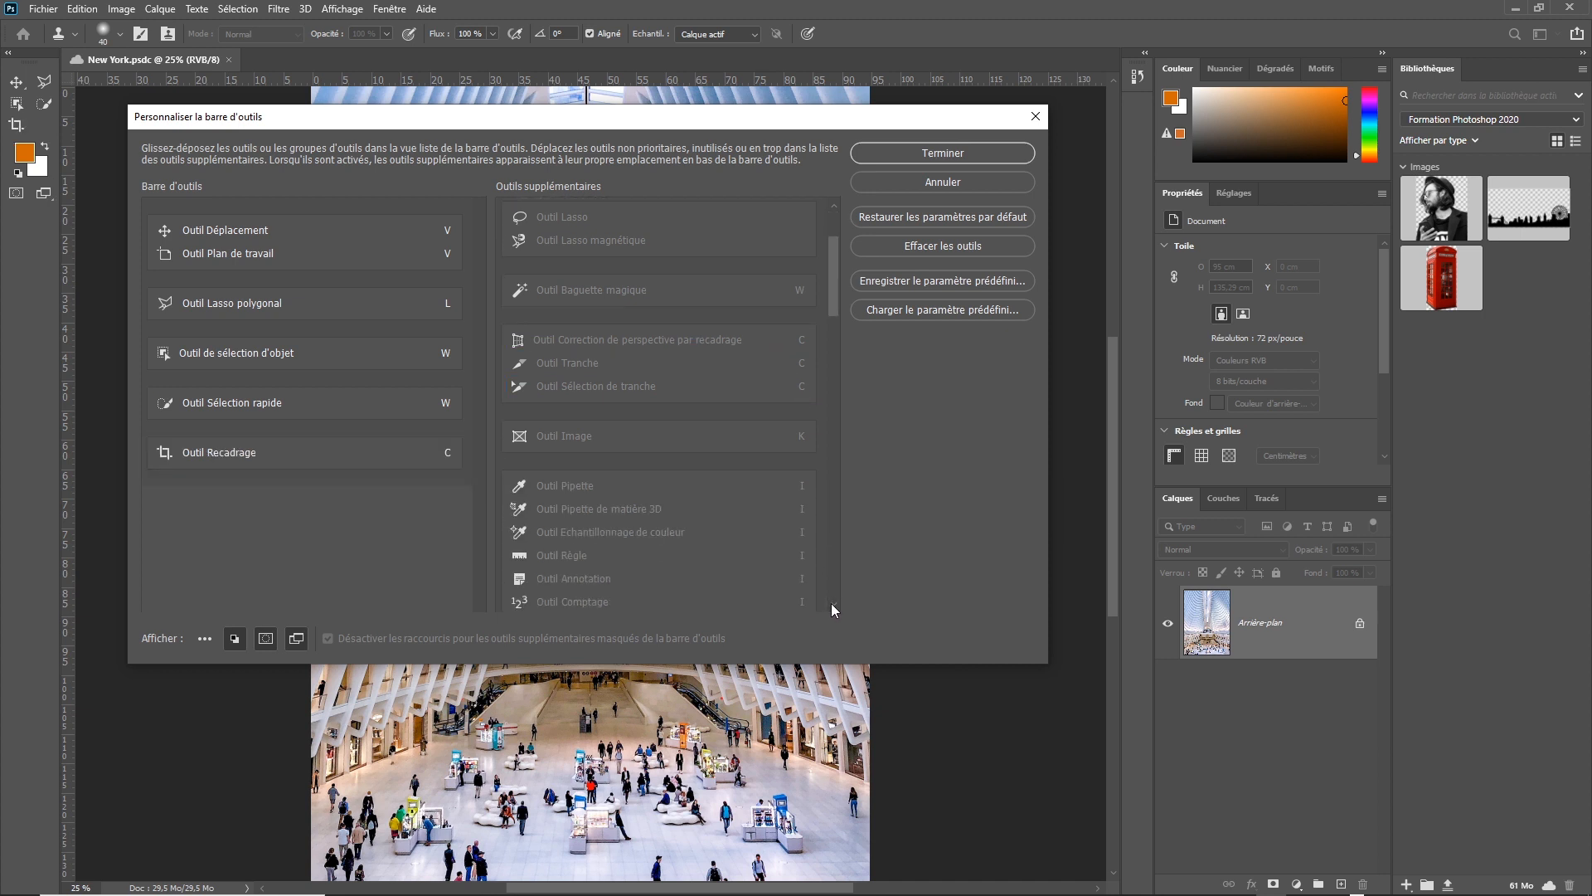
scroll(831, 603, "down", 3)
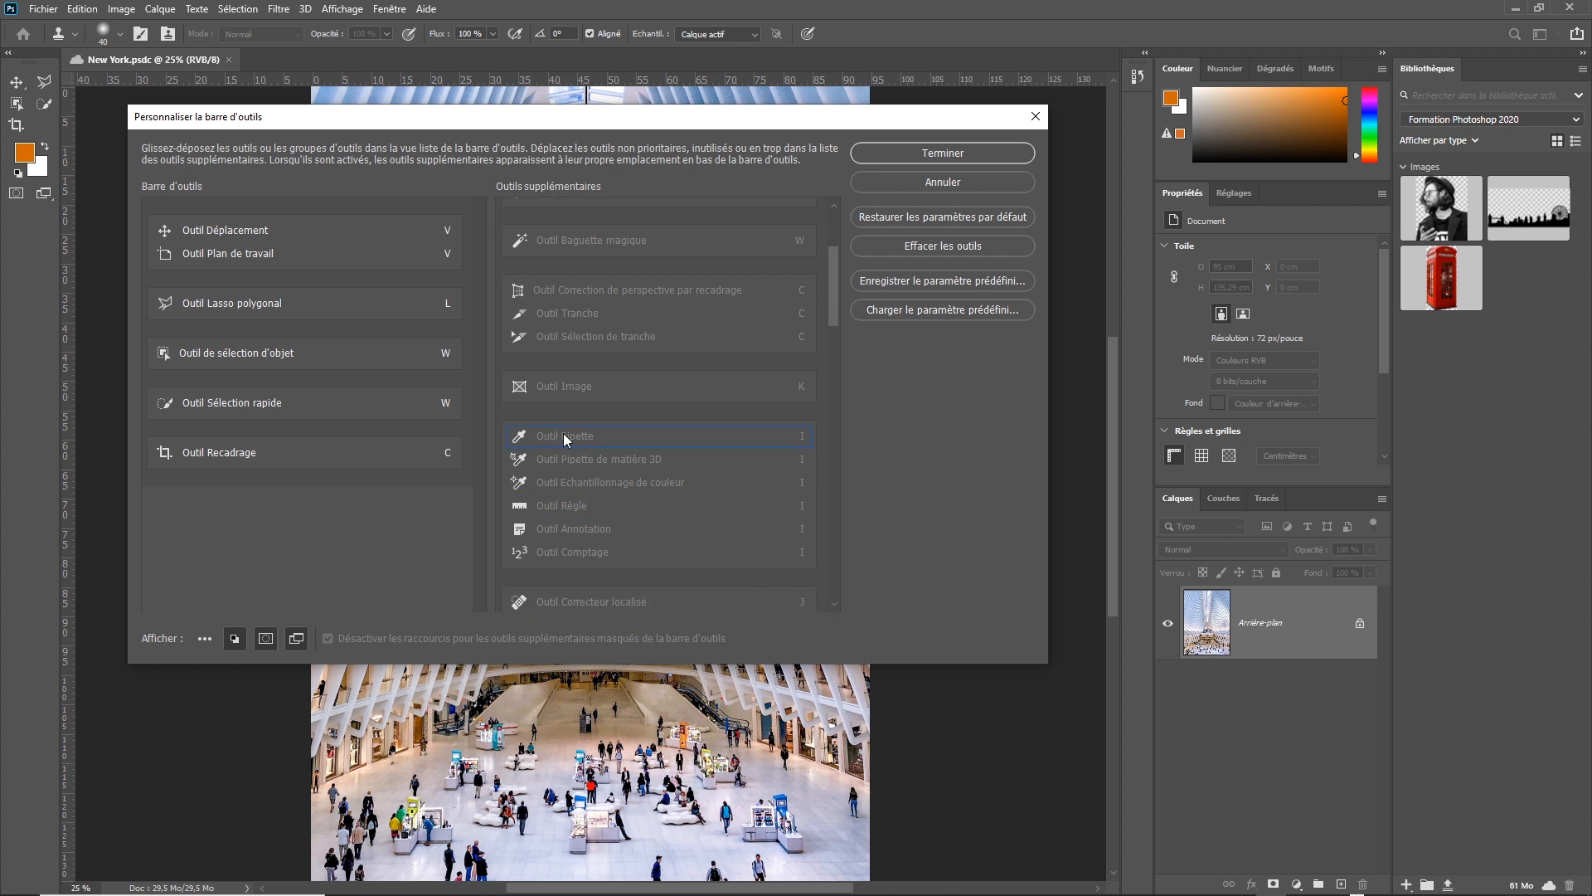
left_click_drag(564, 438, 383, 480)
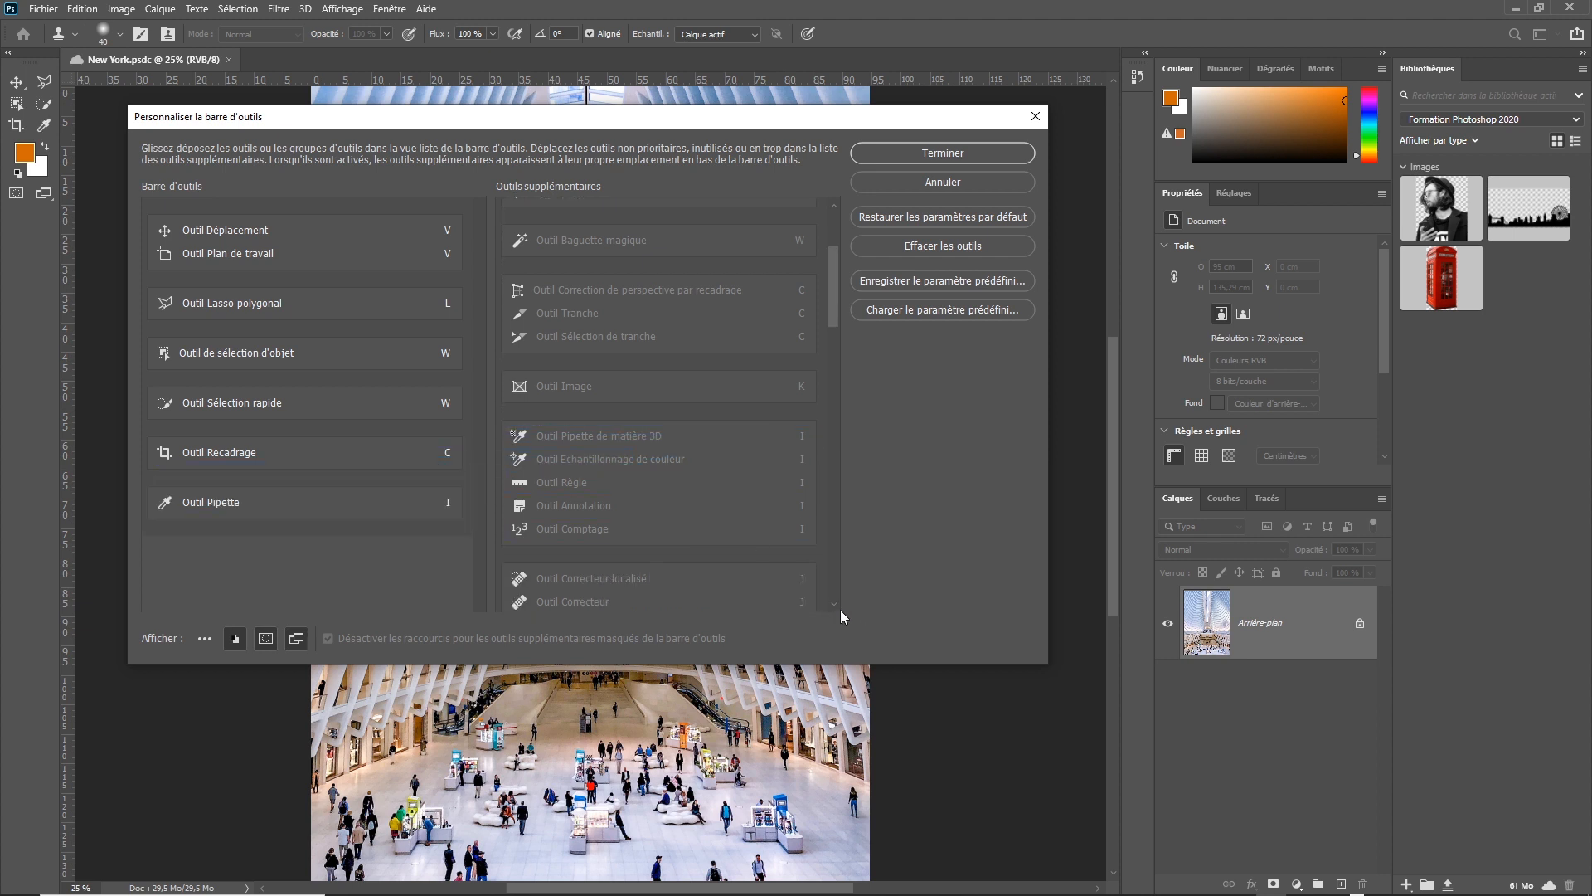
Add Outil Correcteur, Outil Pièce, Outil Œil rouge and Outil Déplacement basé sur le contenu to the toolbar list as one group below Outil Pipette.
scroll(836, 600, "down", 5)
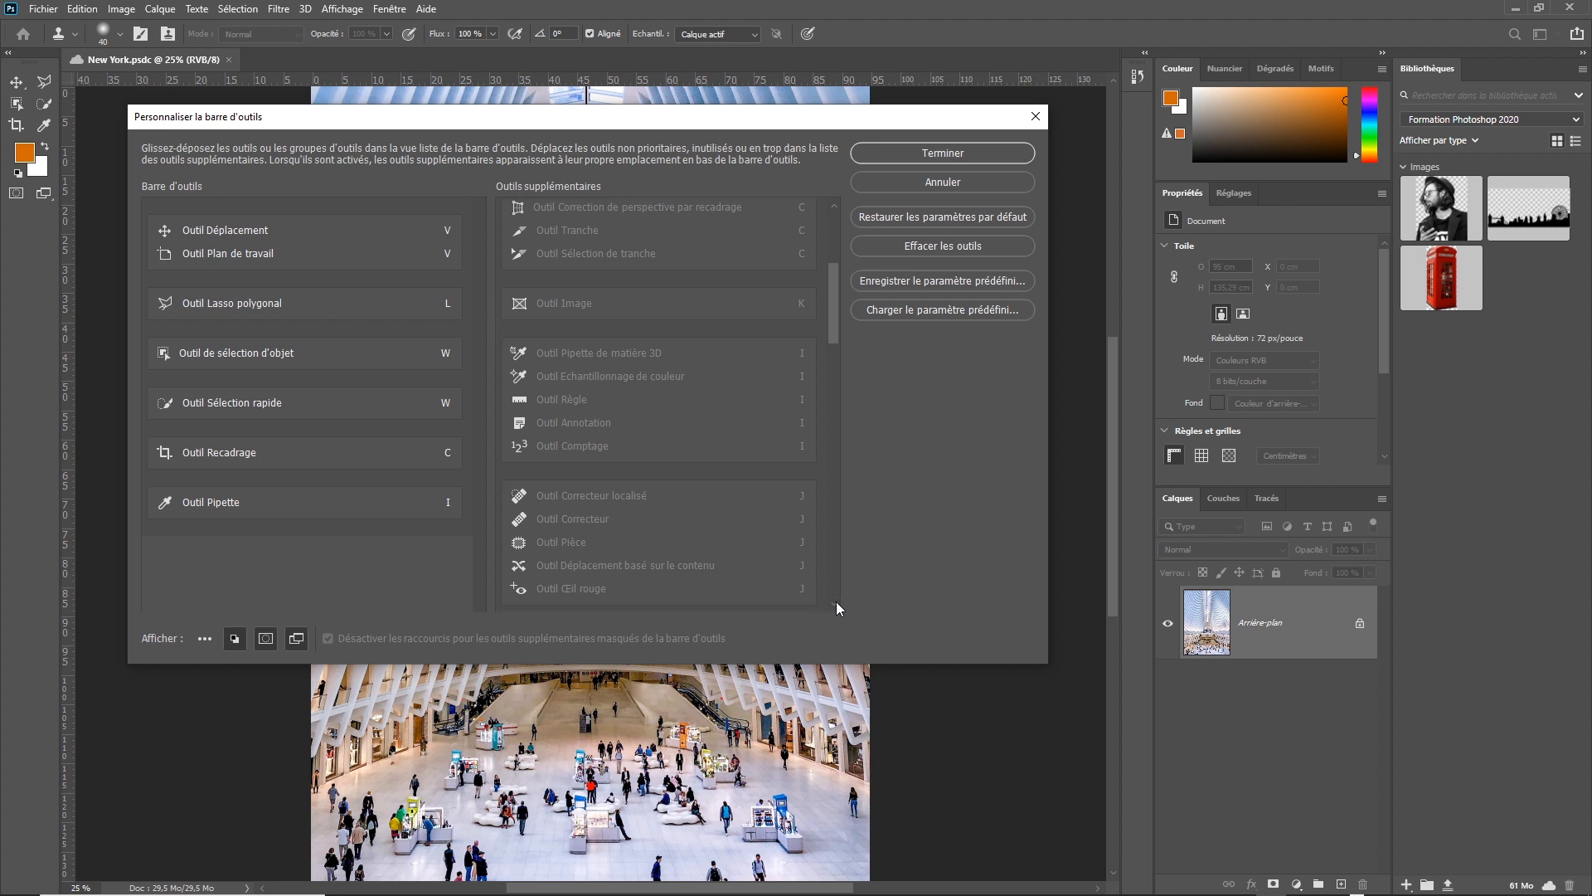
scroll(836, 607, "down", 1)
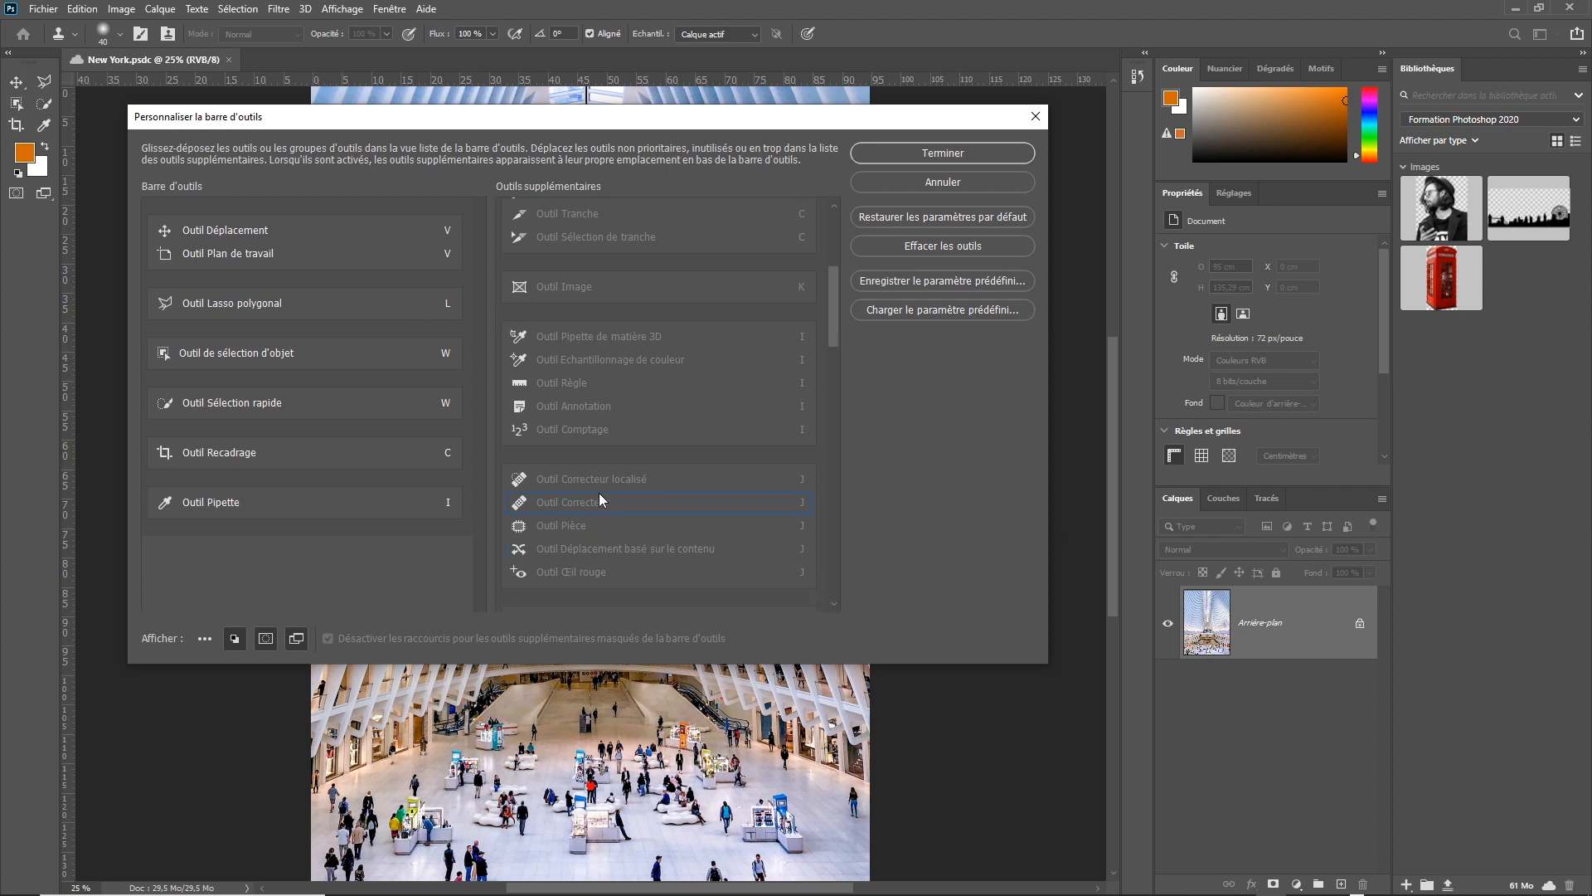
left_click_drag(579, 500, 388, 546)
left_click_drag(571, 501, 375, 557)
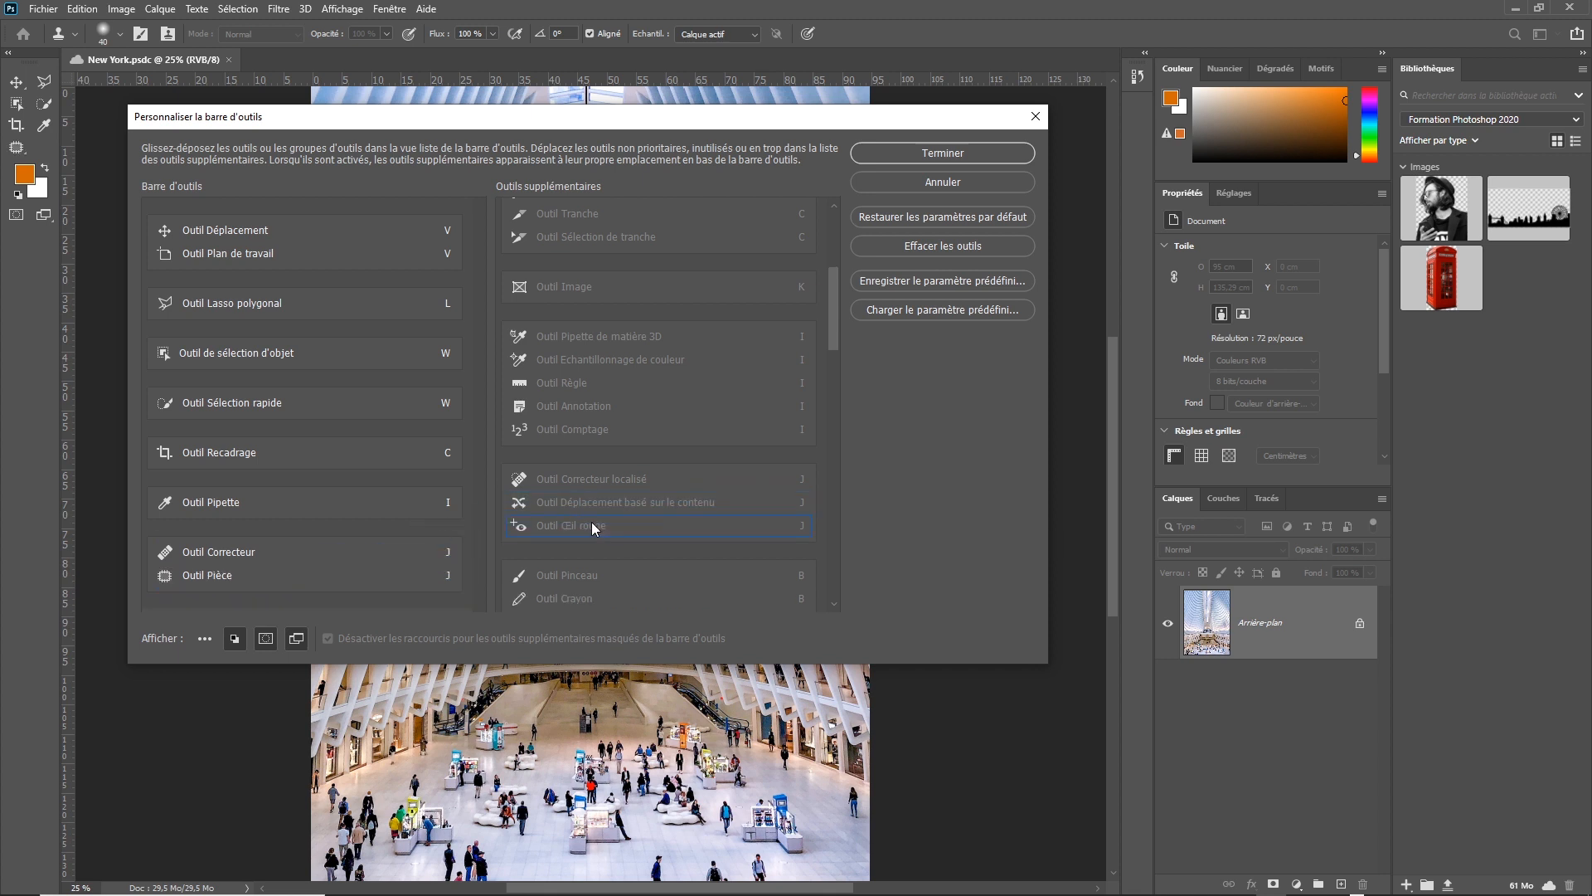
left_click_drag(594, 528, 382, 567)
left_click_drag(643, 500, 474, 590)
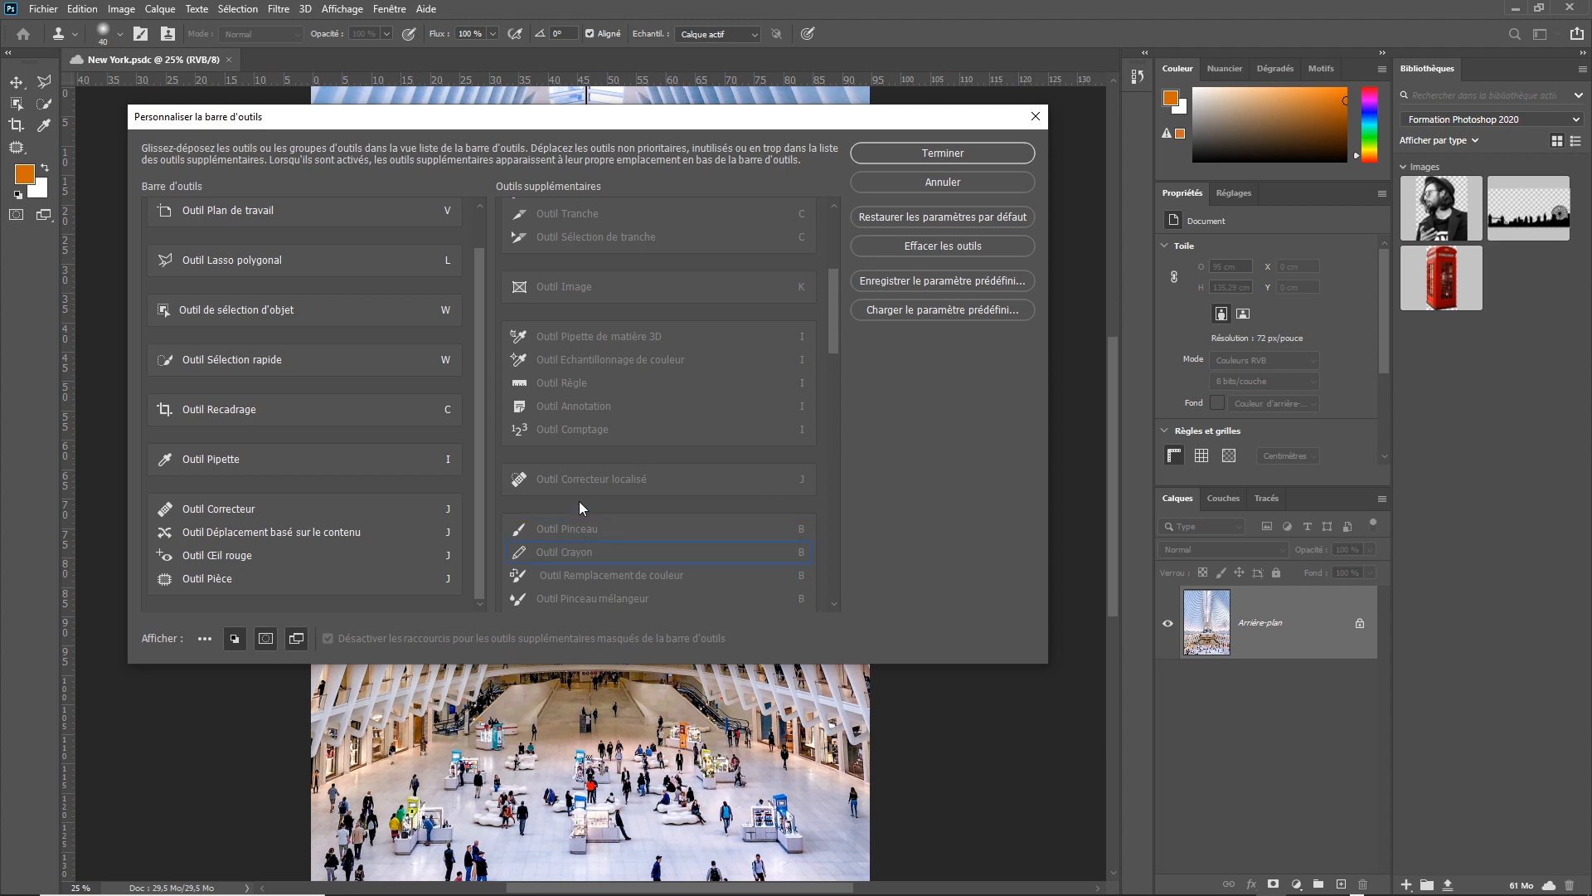
Add Outil Pinceau as its own group above Outil Pipette, and Outil Pot de peinture to Outil Correcteur's group.
left_click_drag(834, 295, 829, 335)
left_click_drag(574, 287, 356, 433)
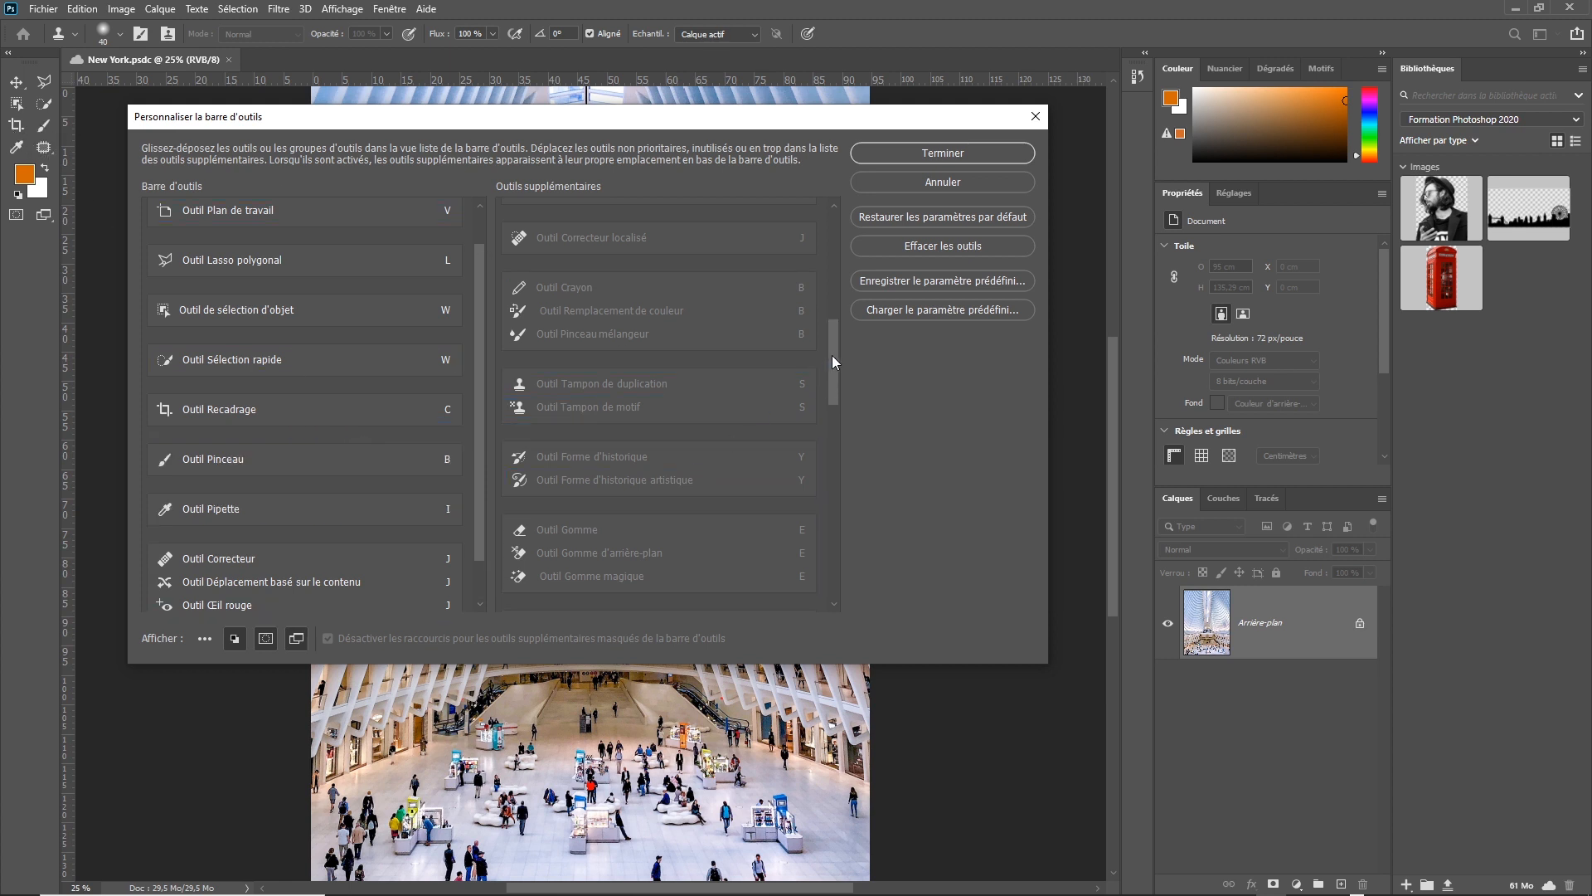
left_click_drag(832, 355, 836, 406)
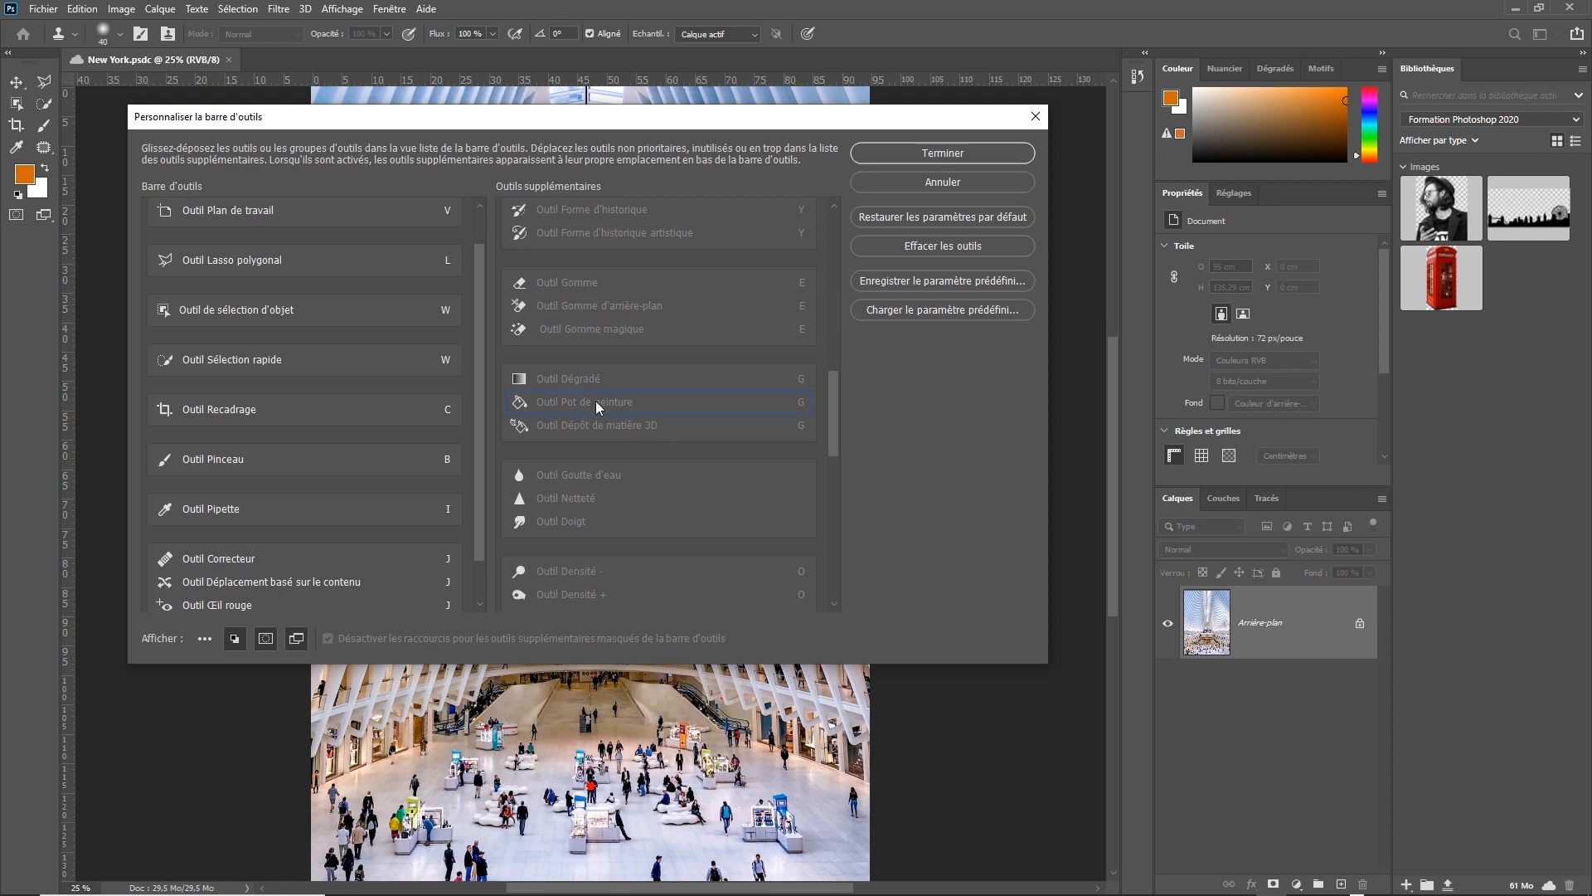
left_click_drag(596, 401, 423, 554)
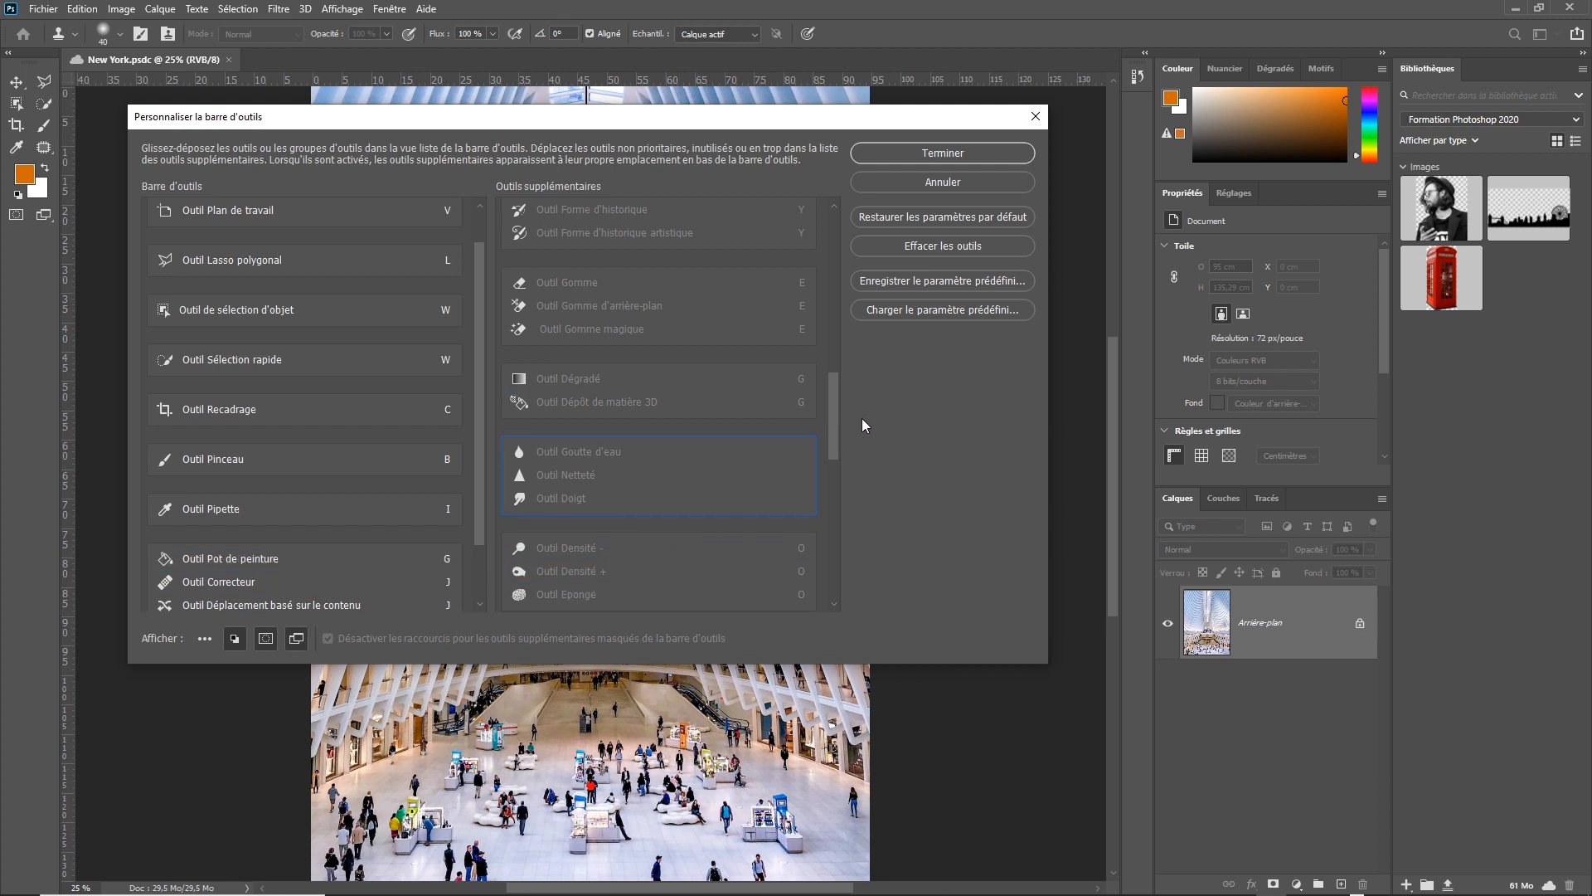
Add Outil Texte horizontal as its own group above Outil Pinceau, and group Outil Main with Outil Zoom below Outil Pinceau.
left_click_drag(839, 397, 834, 473)
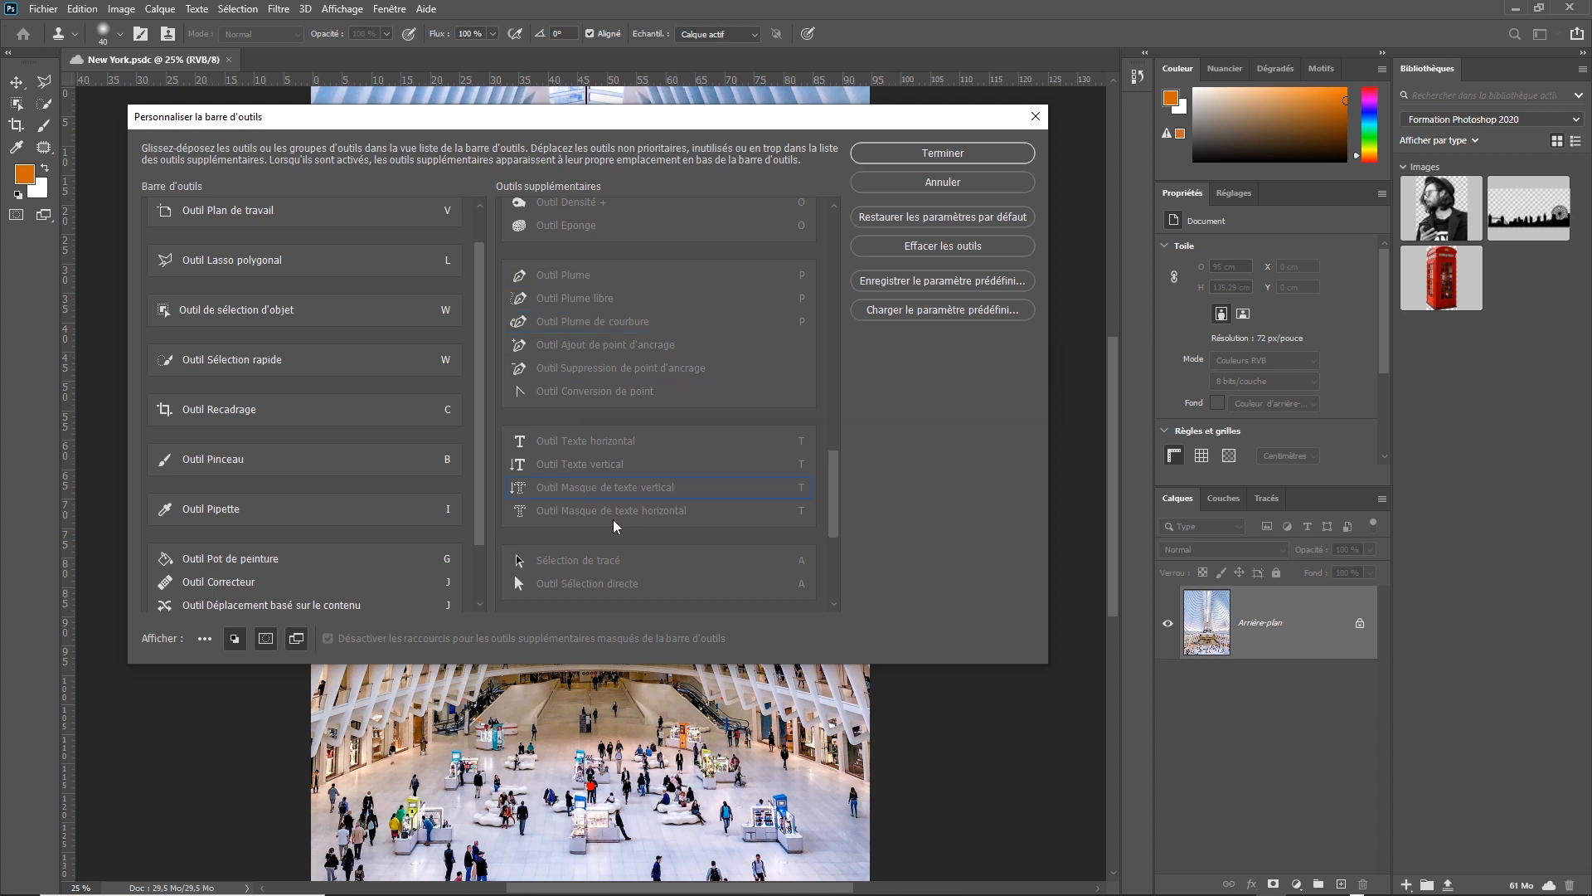
left_click_drag(594, 439, 357, 436)
left_click_drag(835, 469, 833, 541)
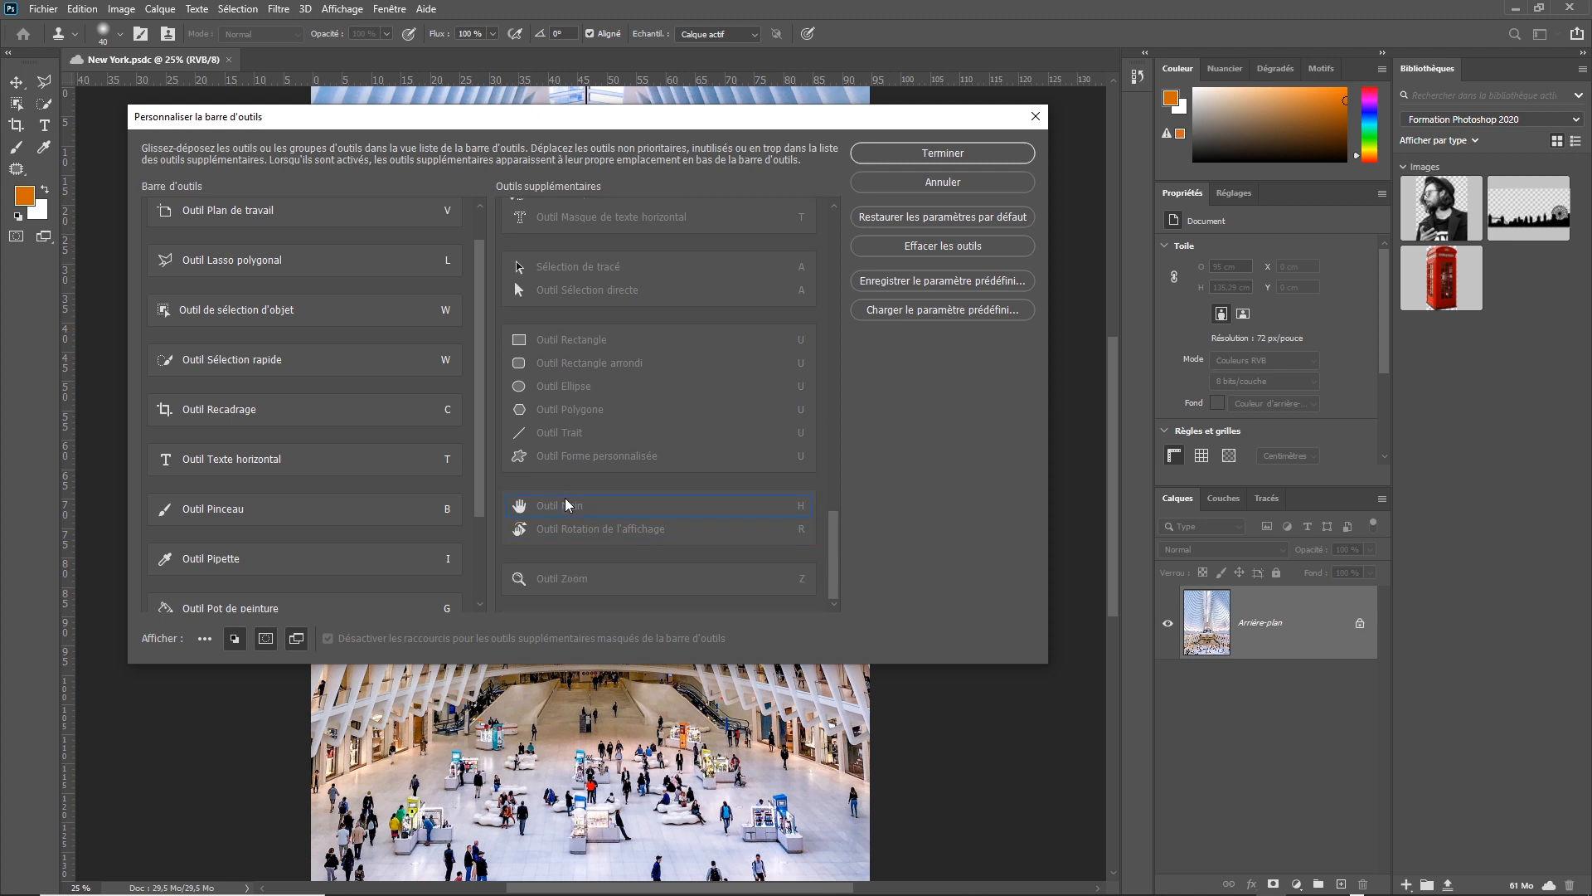
left_click_drag(567, 505, 411, 554)
left_click_drag(583, 582, 370, 562)
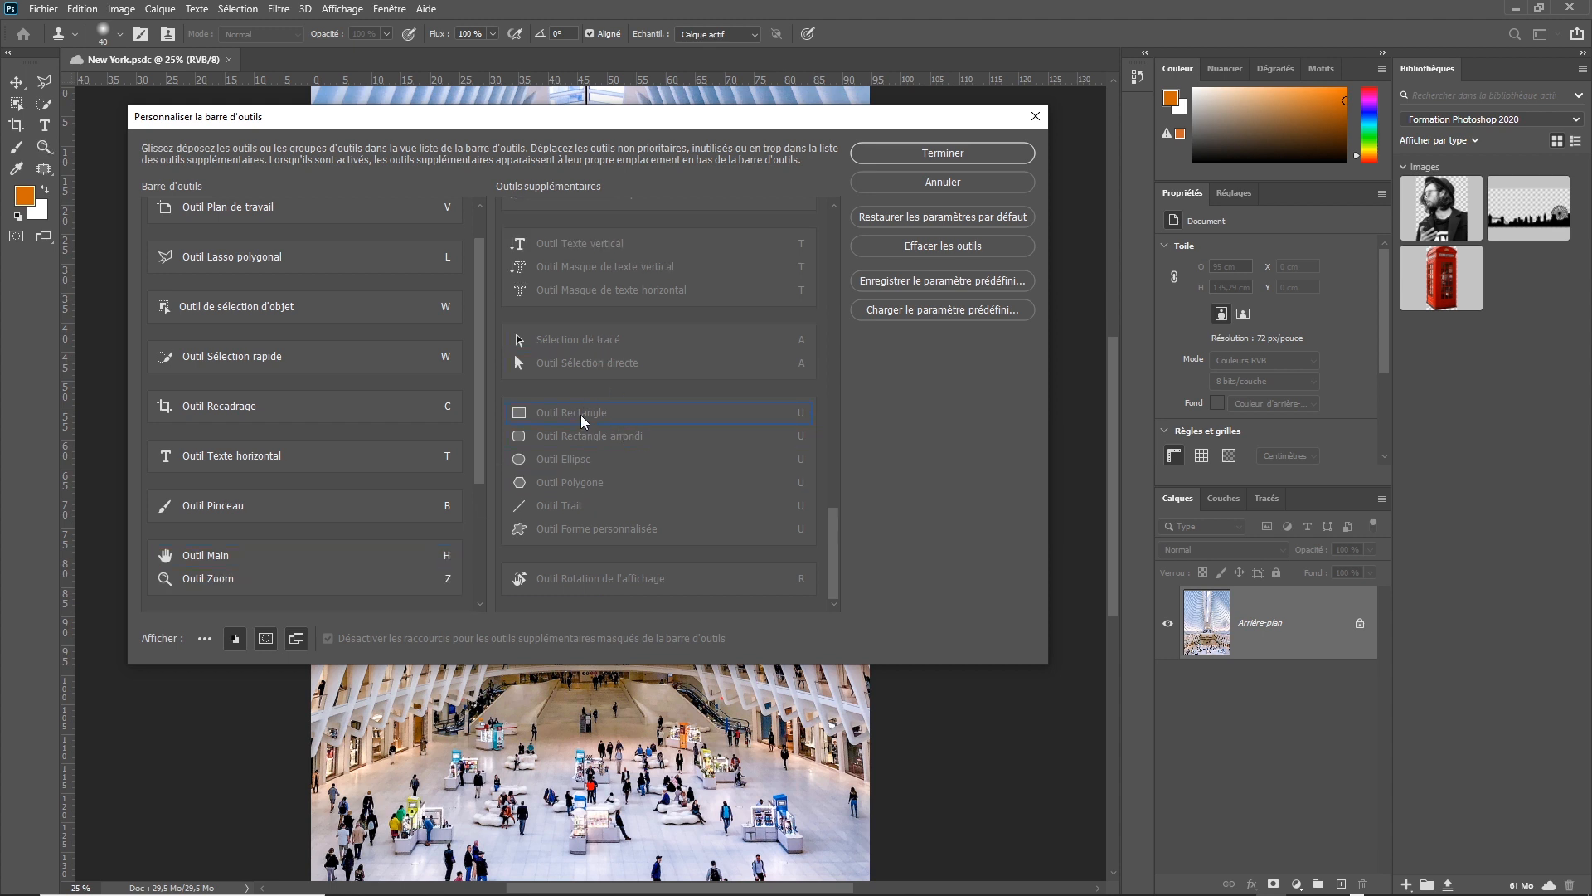
Add Outil Rectangle, Outil Ellipse, Outil Trait and Outil Forme personnalisée as one group between Outil Texte horizontal and Outil Pinceau.
left_click_drag(584, 414, 403, 480)
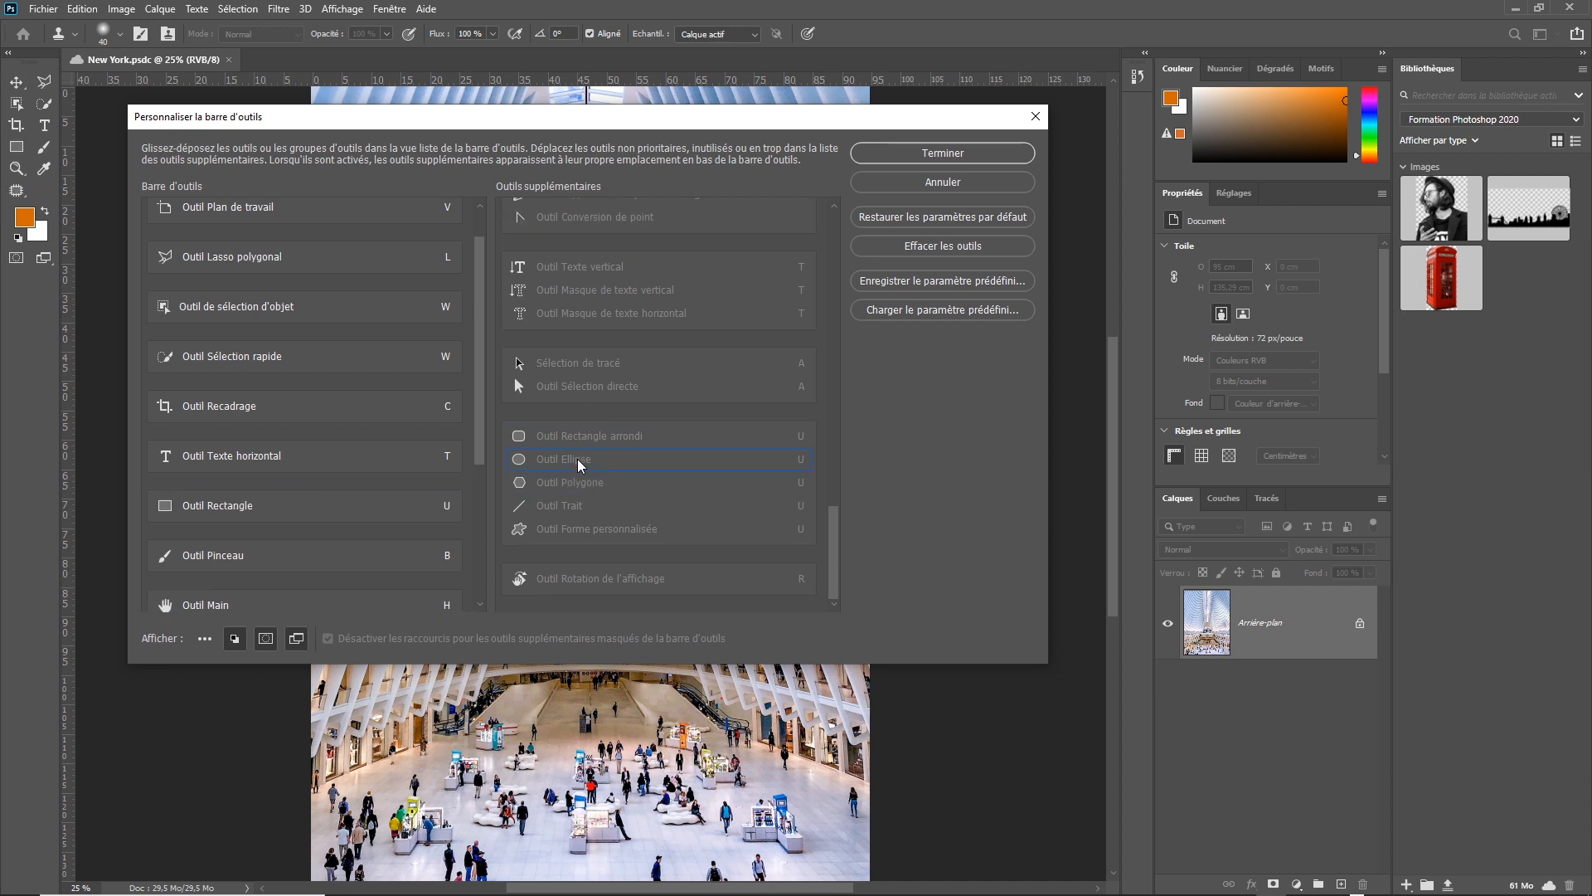
left_click_drag(573, 458, 407, 507)
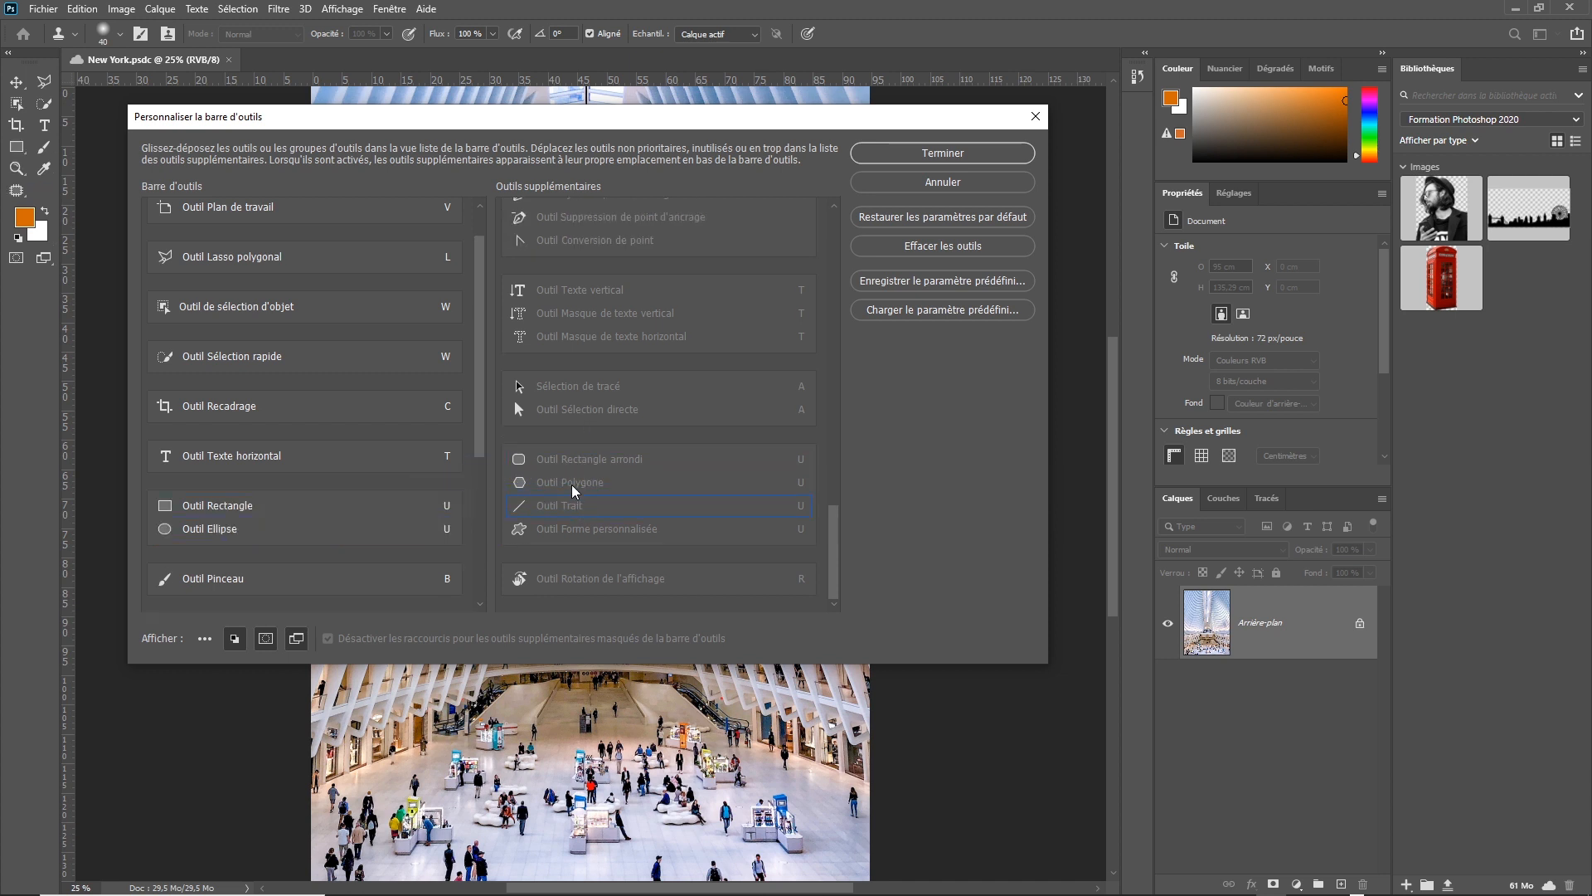
left_click_drag(542, 508, 391, 535)
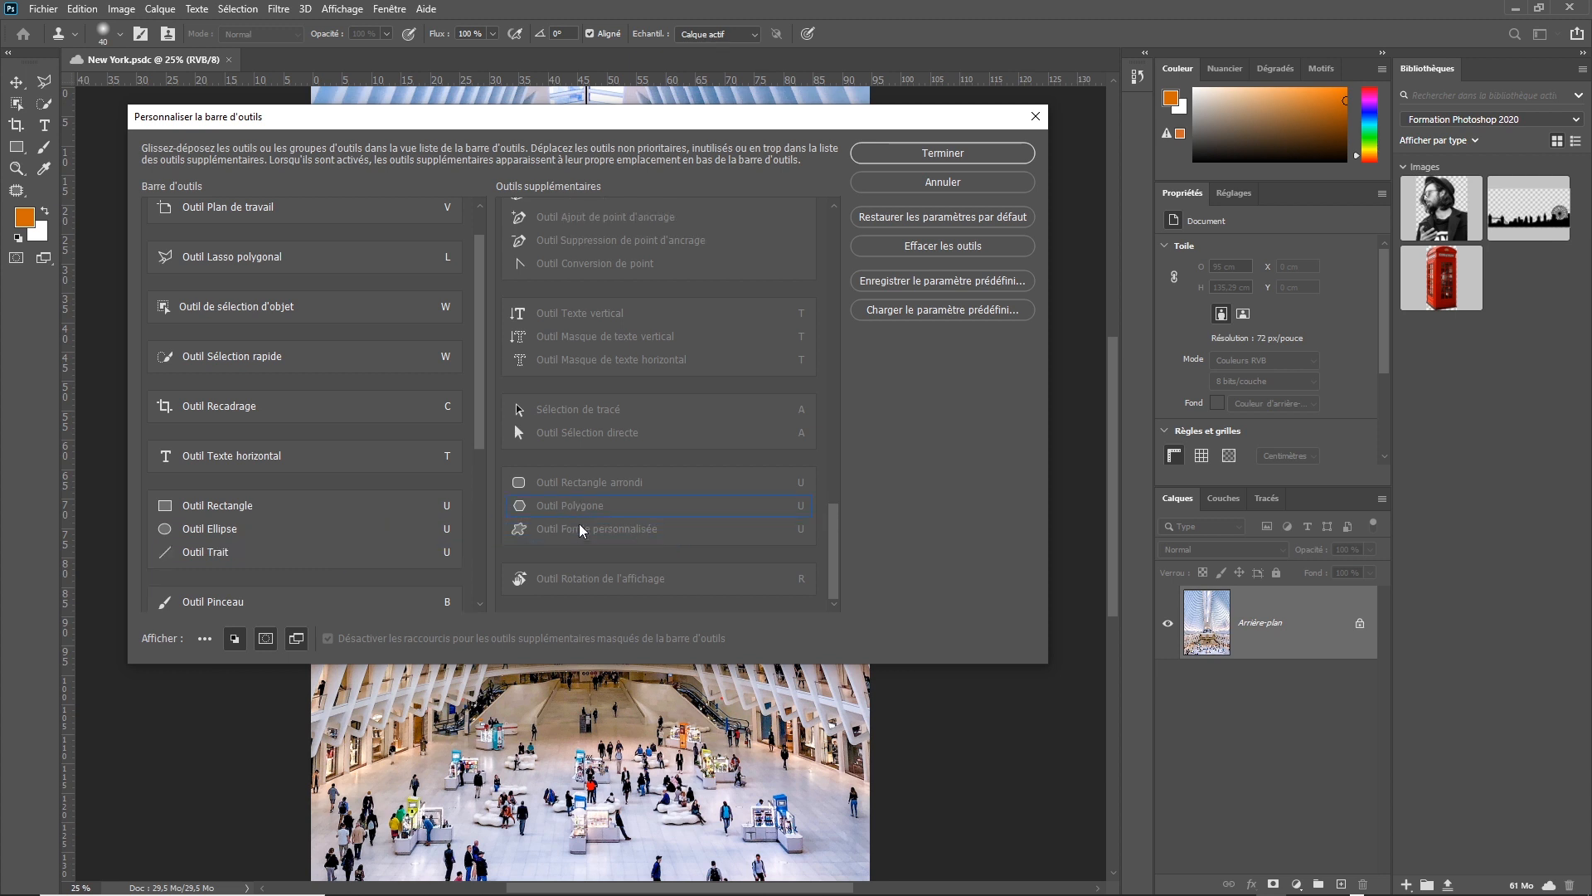
left_click_drag(586, 522, 416, 550)
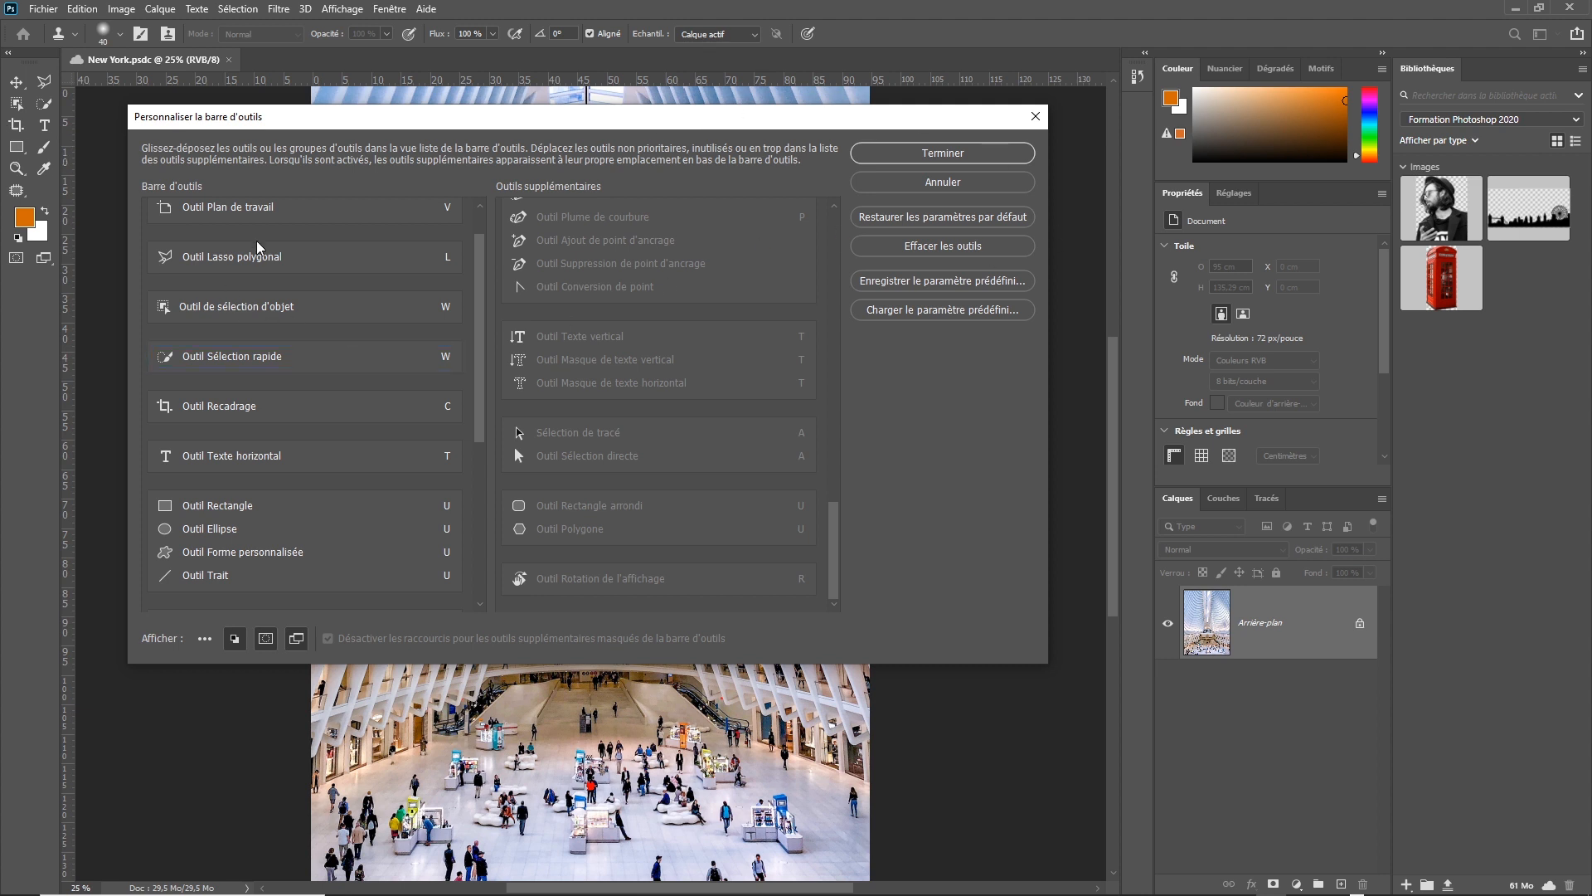
mouse_move(481, 271)
left_mouse_down()
mouse_move(466, 425)
mouse_move(482, 266)
left_mouse_up()
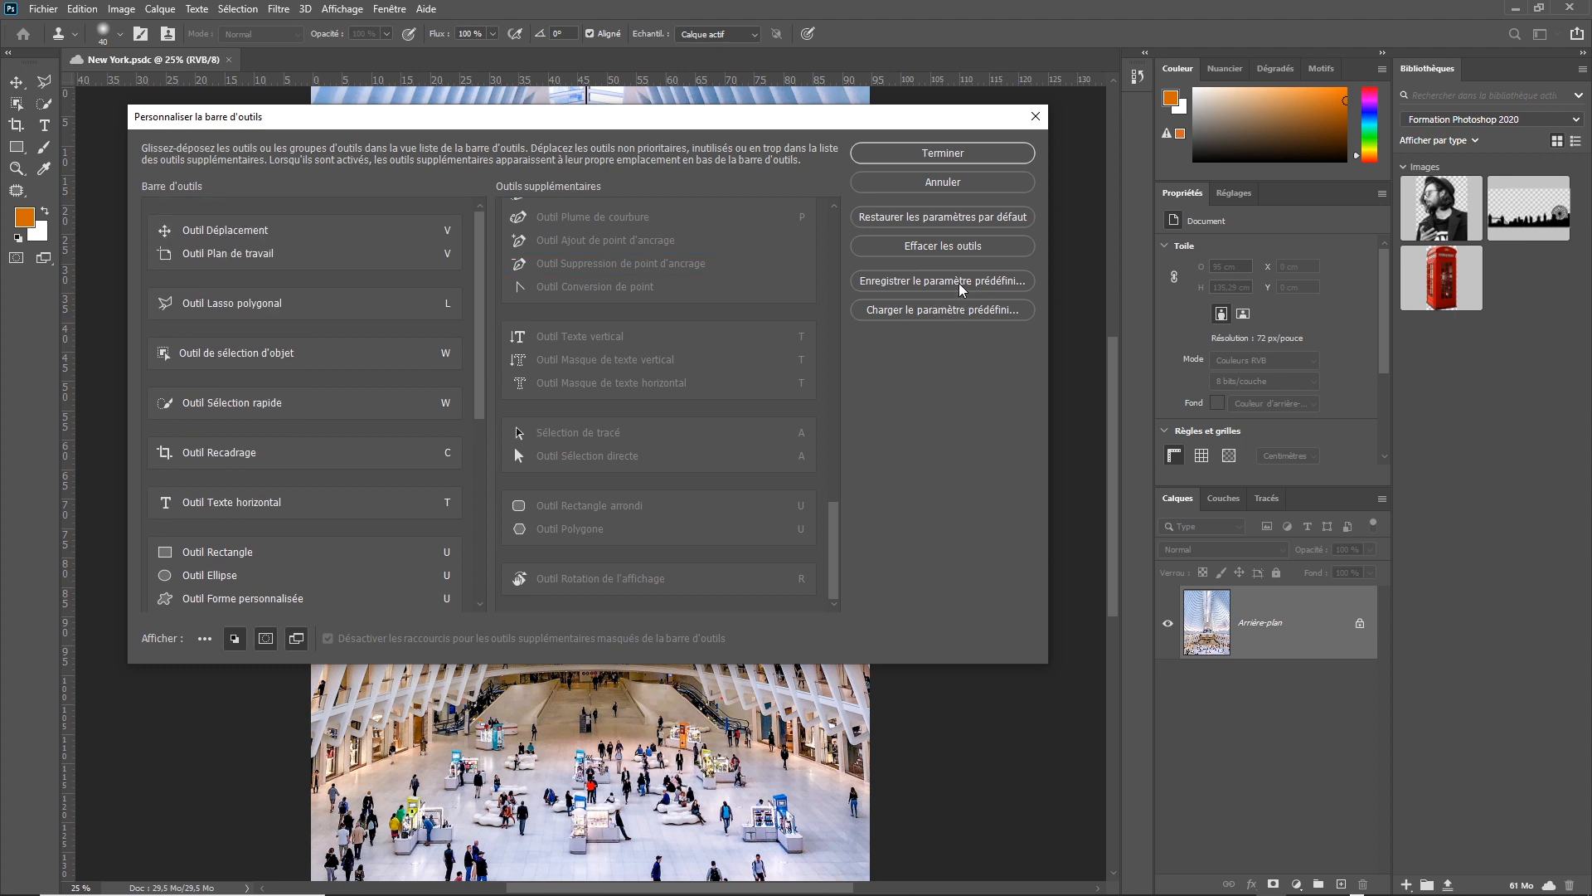
Save the customized toolbar as a preset named Simple and finish the toolbar customization.
left_click(959, 282)
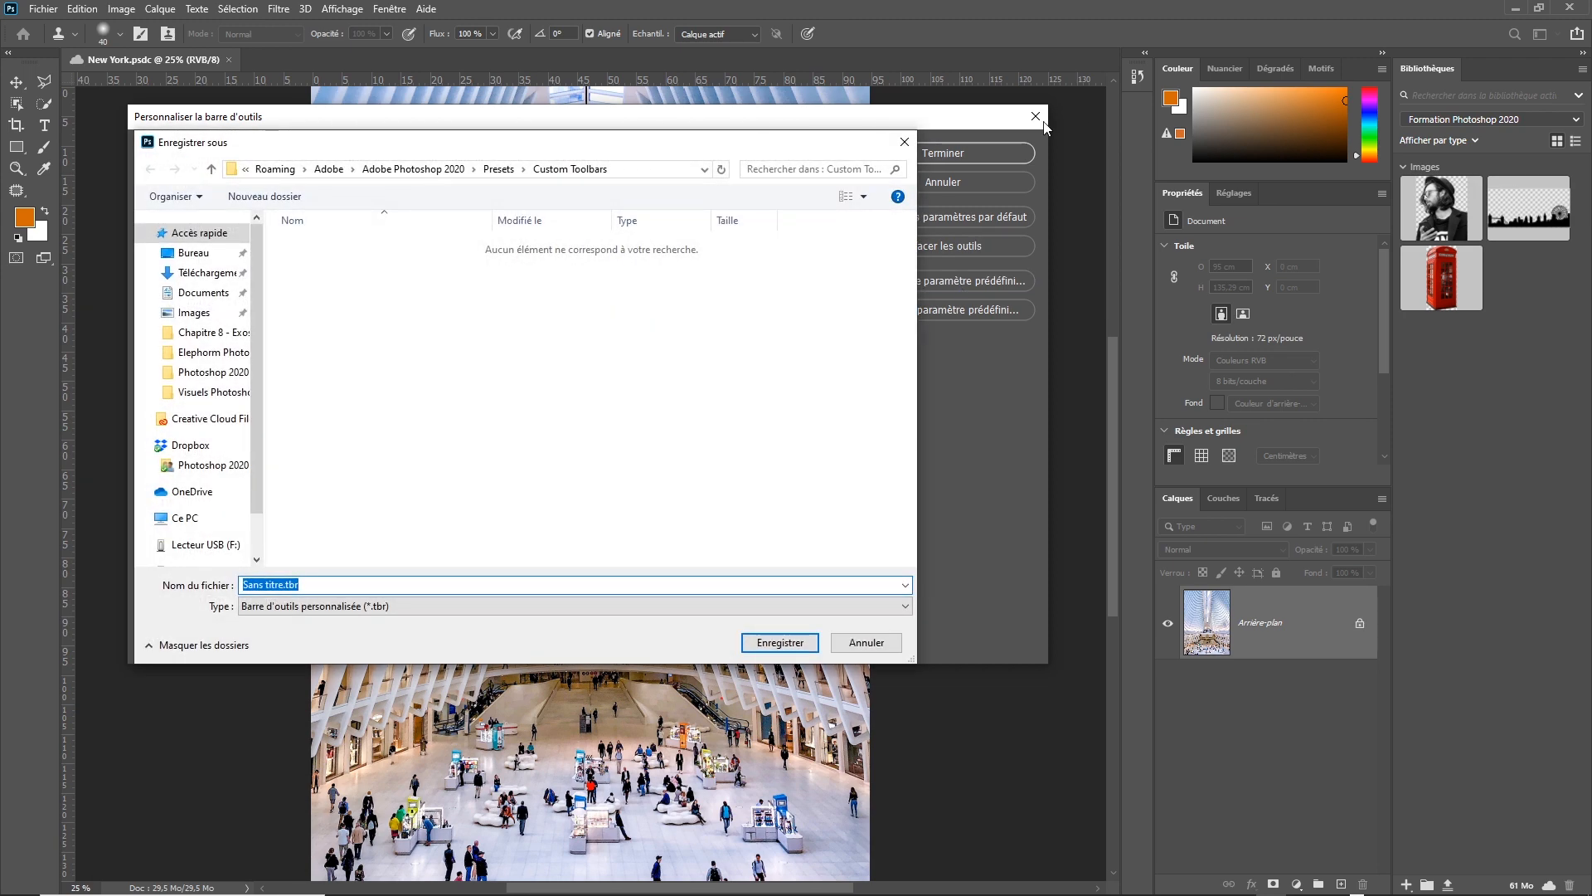
left_click(282, 587)
left_click_drag(283, 587, 236, 584)
type("Simple")
left_click(791, 646)
left_click(967, 153)
Switch to the Photographie workspace.
left_click(389, 9)
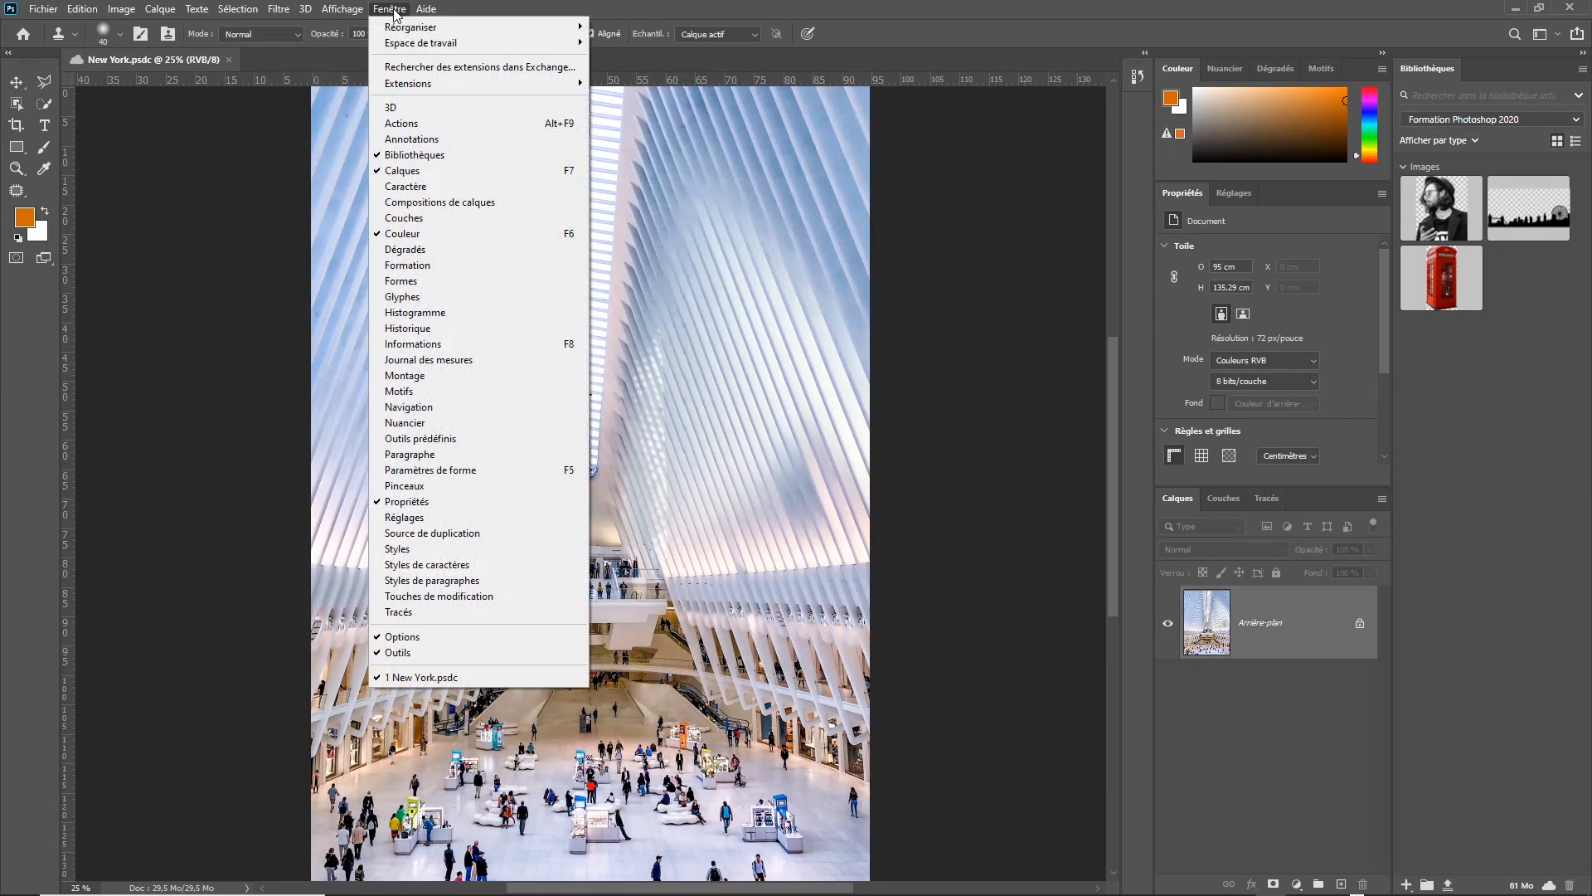
mouse_move(414, 43)
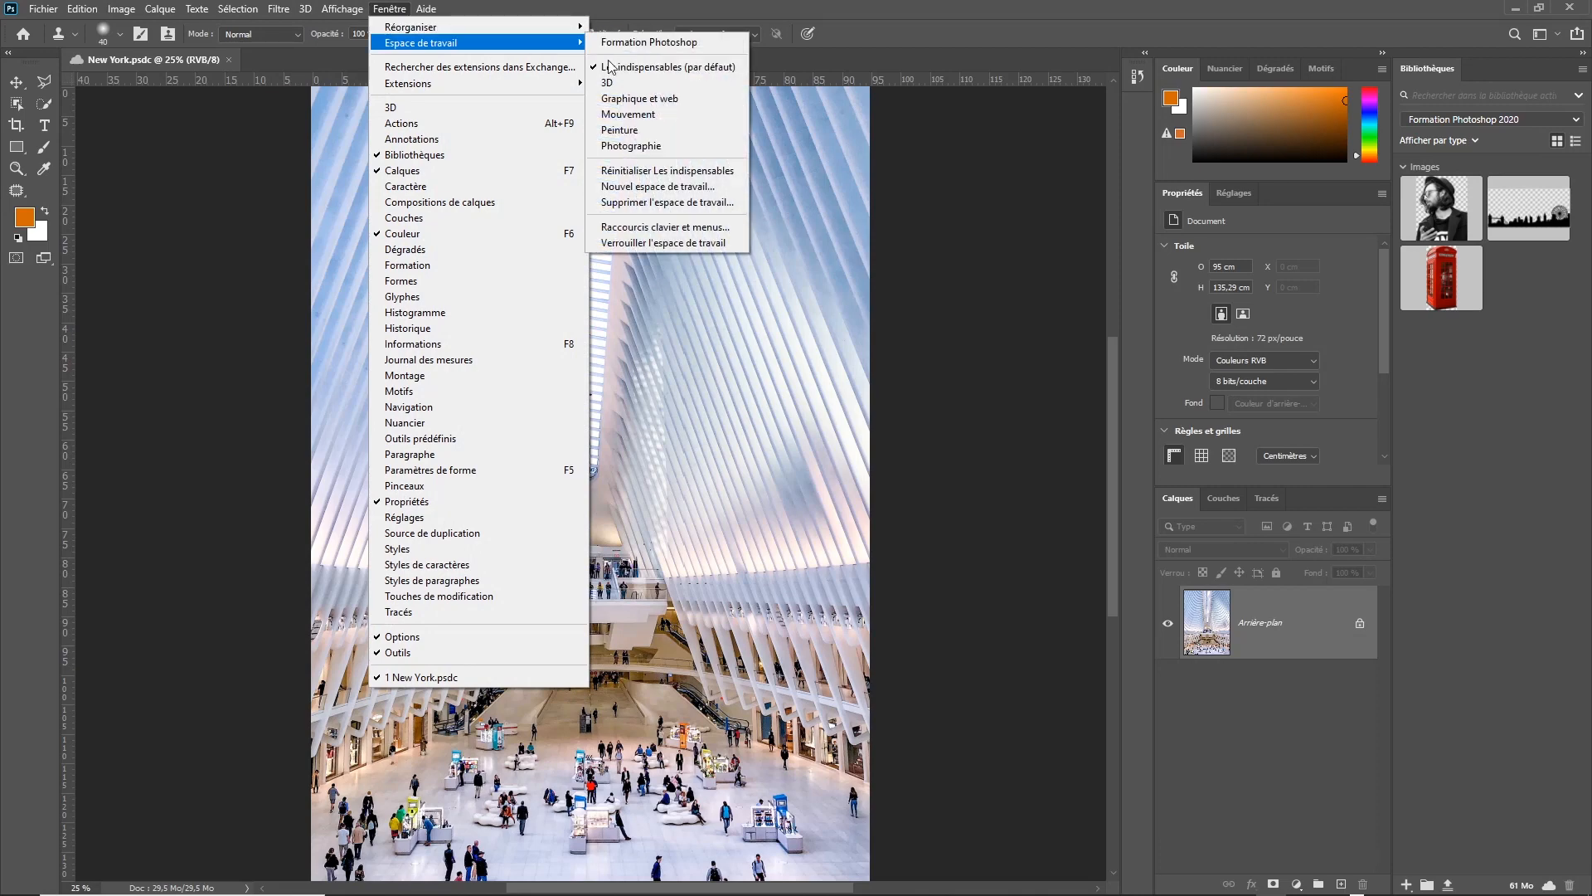
left_click(685, 147)
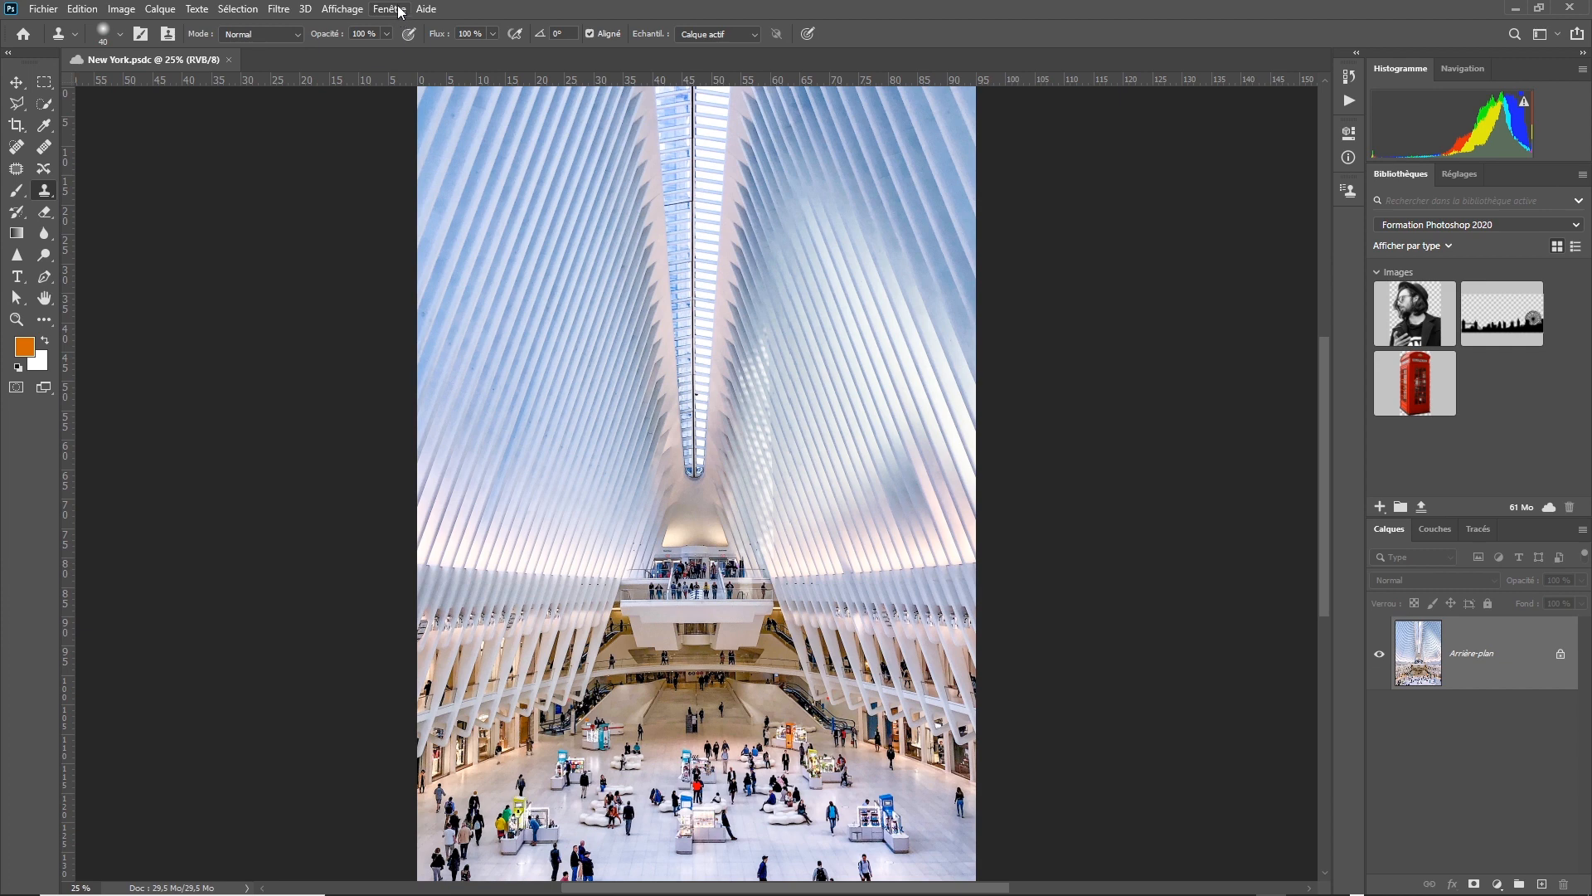
Reopen the toolbar customization settings and load the Simple.tbr toolbar preset.
left_click(45, 324)
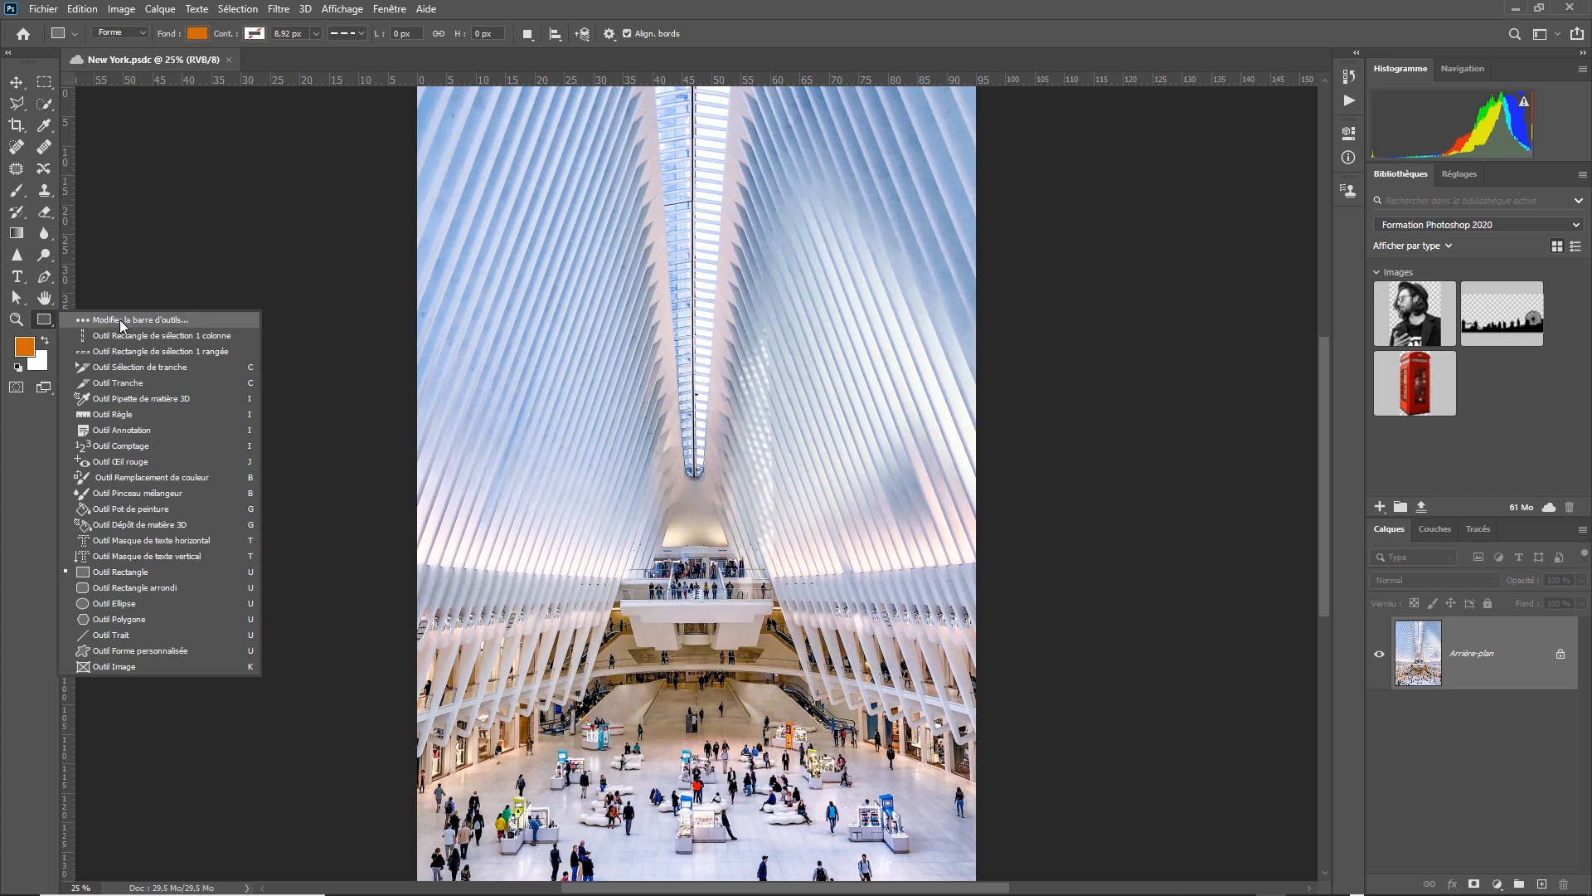
left_click(83, 8)
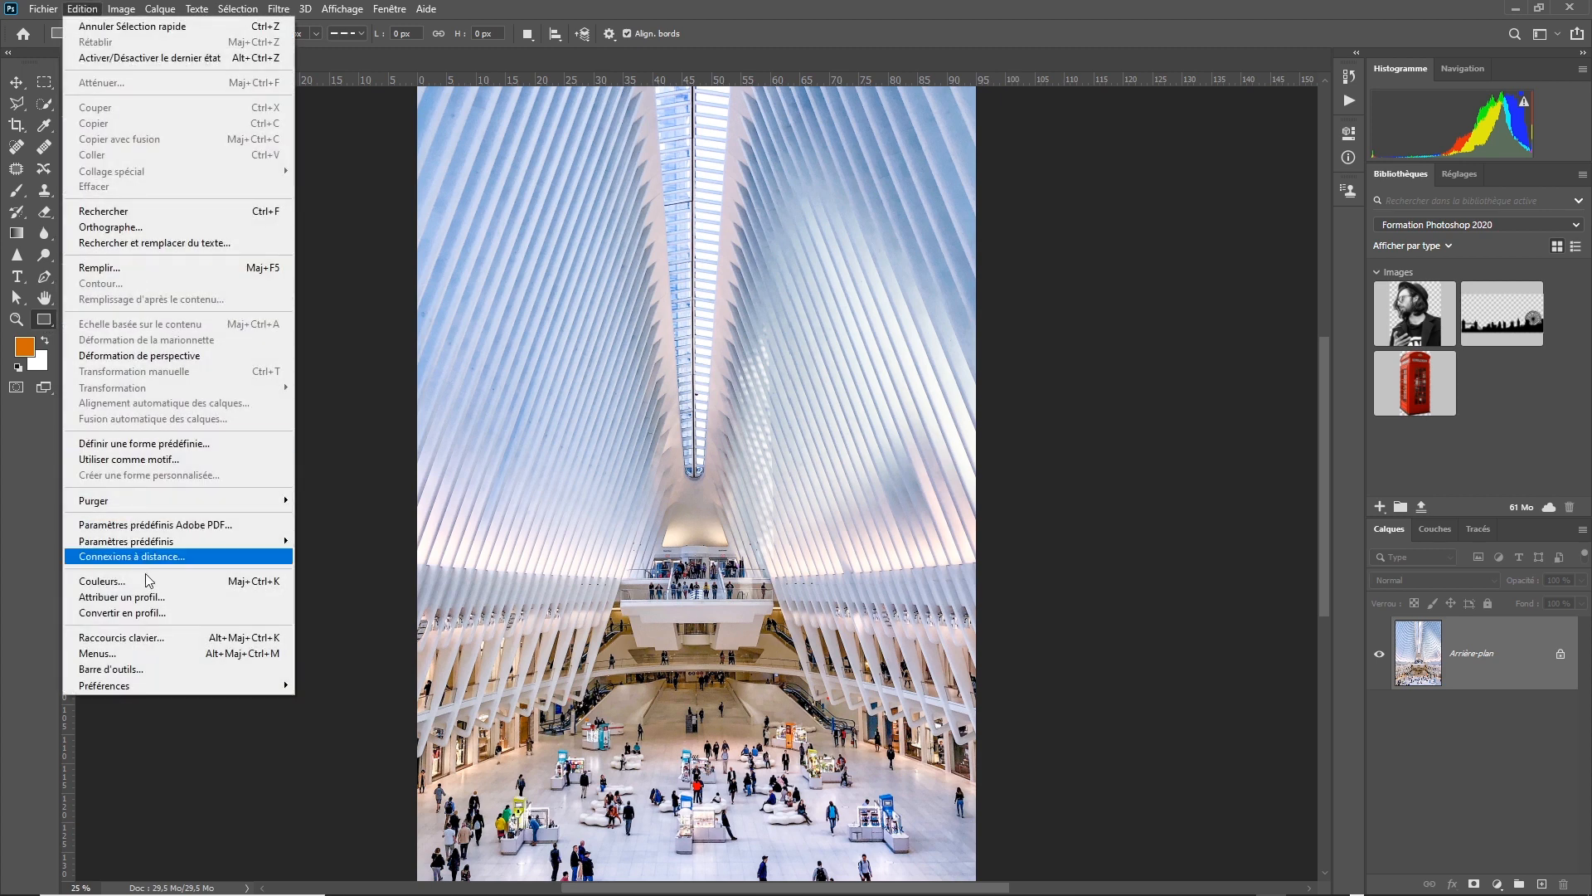
left_click(166, 667)
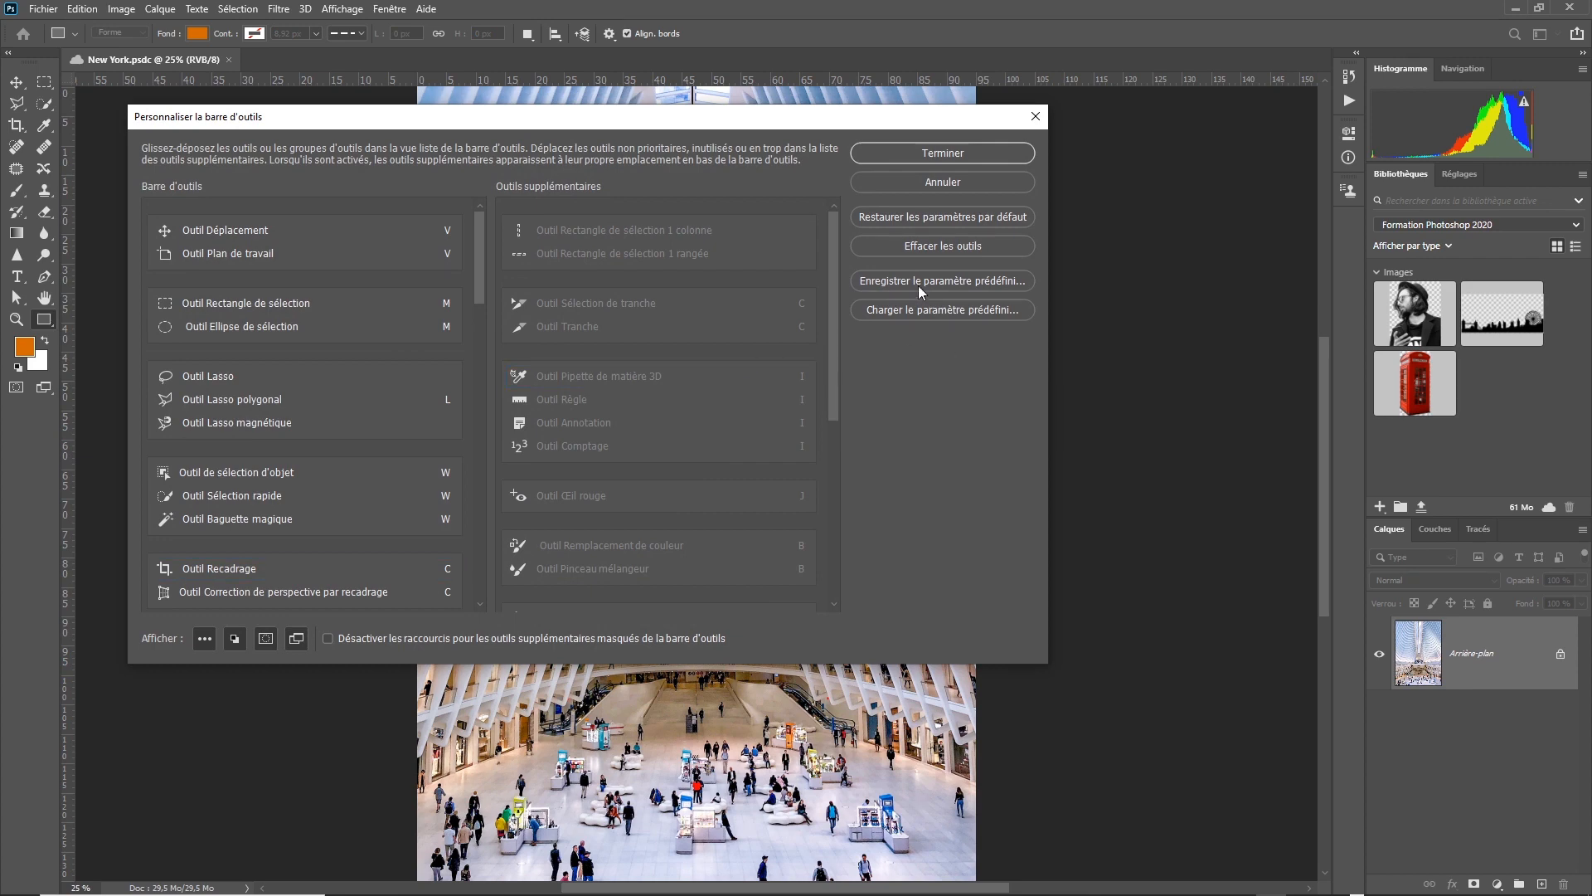
left_click(977, 309)
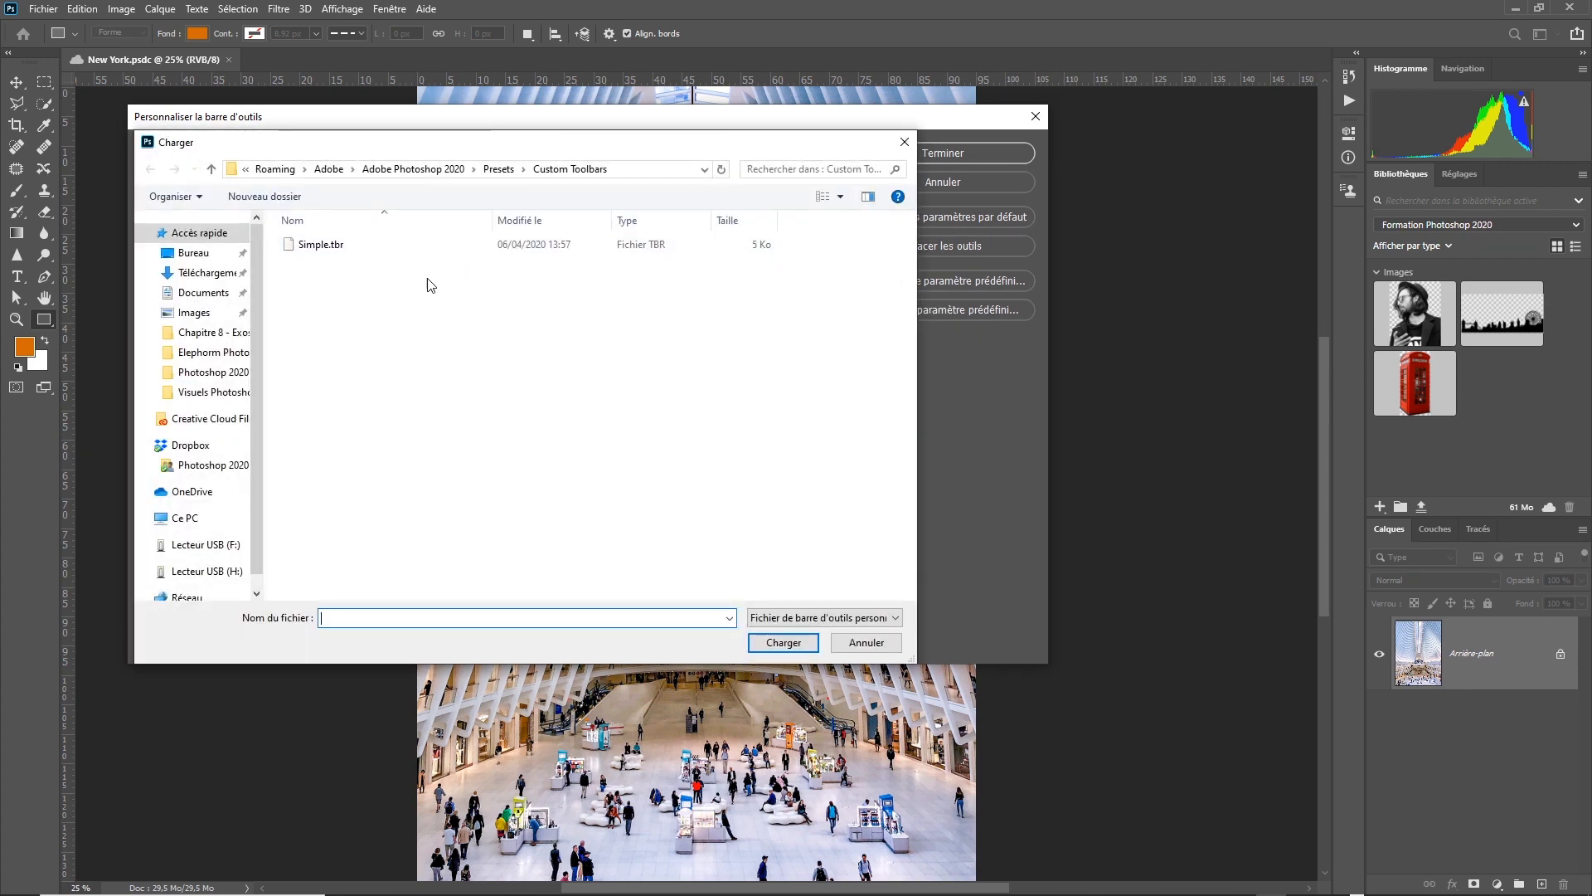
left_click(330, 252)
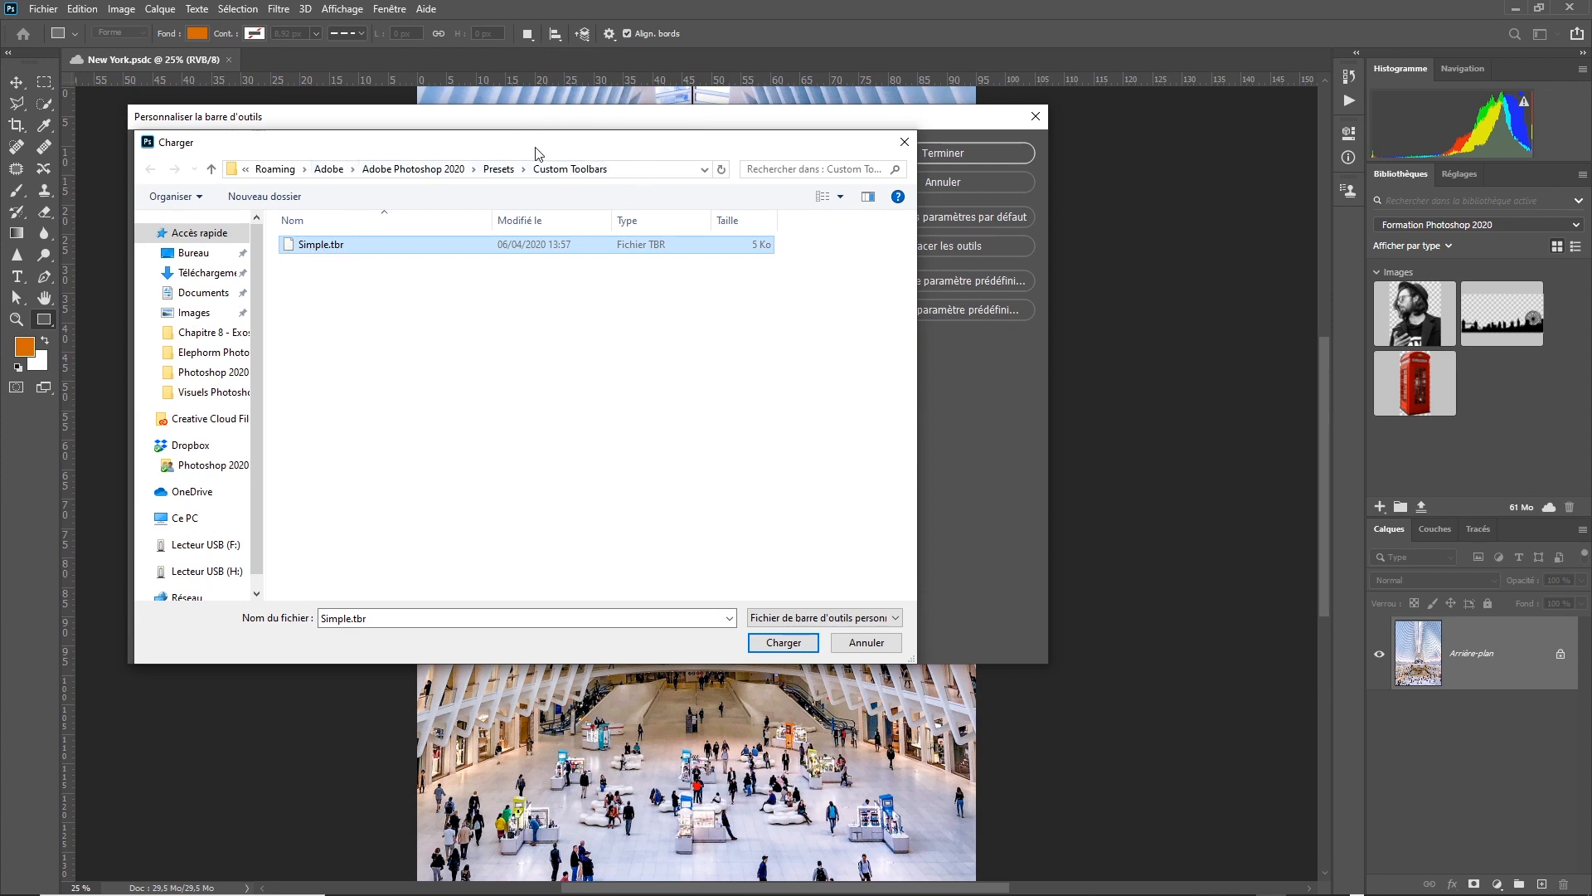
left_click(786, 643)
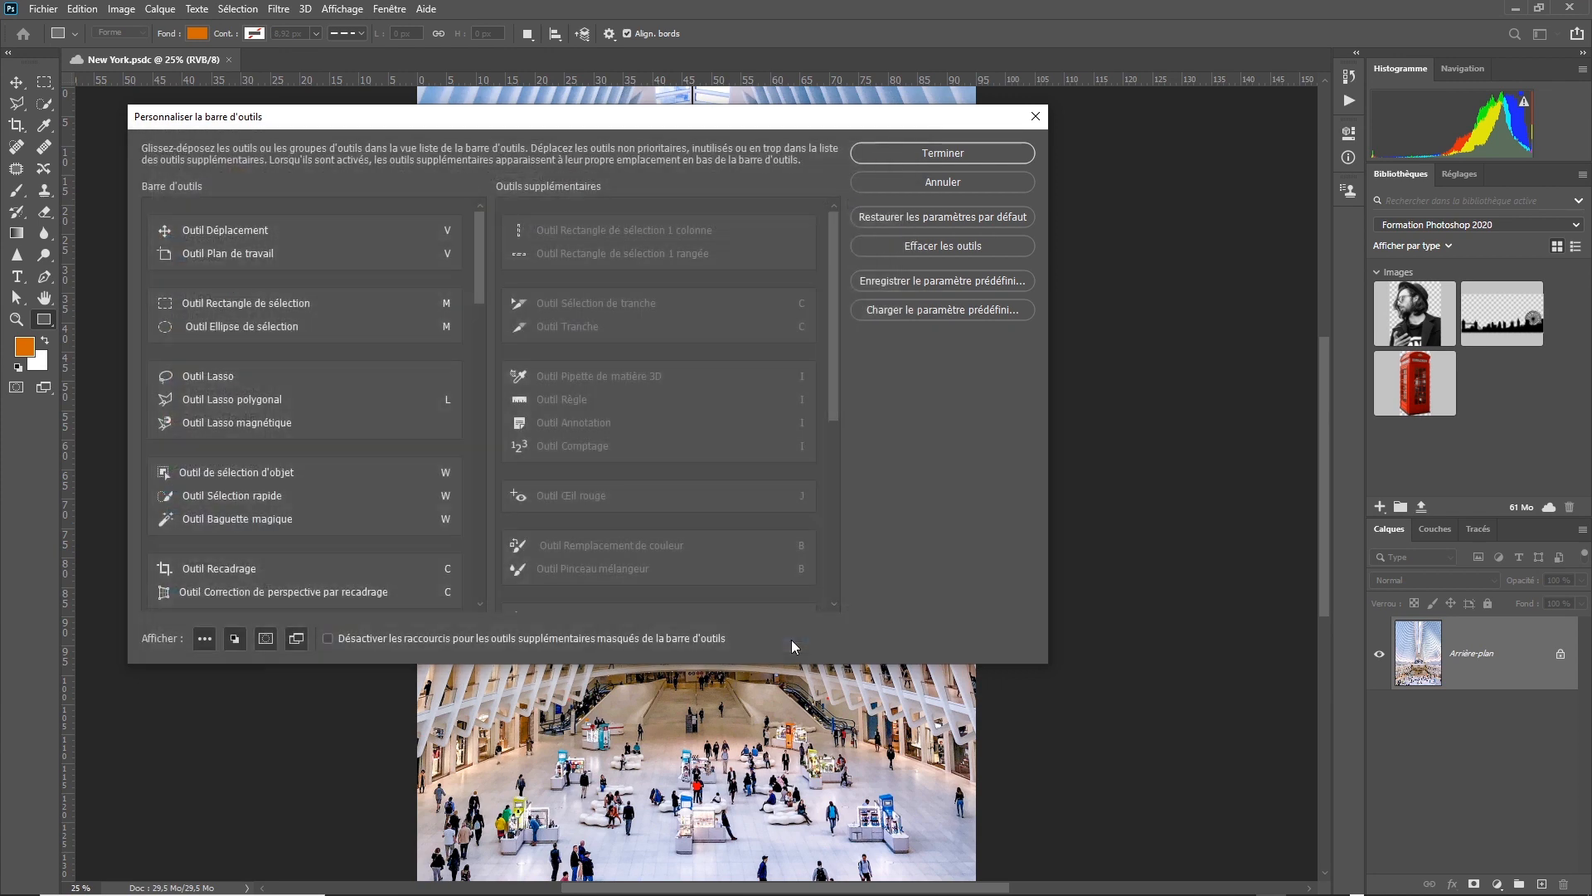
Apply the loaded toolbar preset and finish the toolbar customization.
left_click(954, 155)
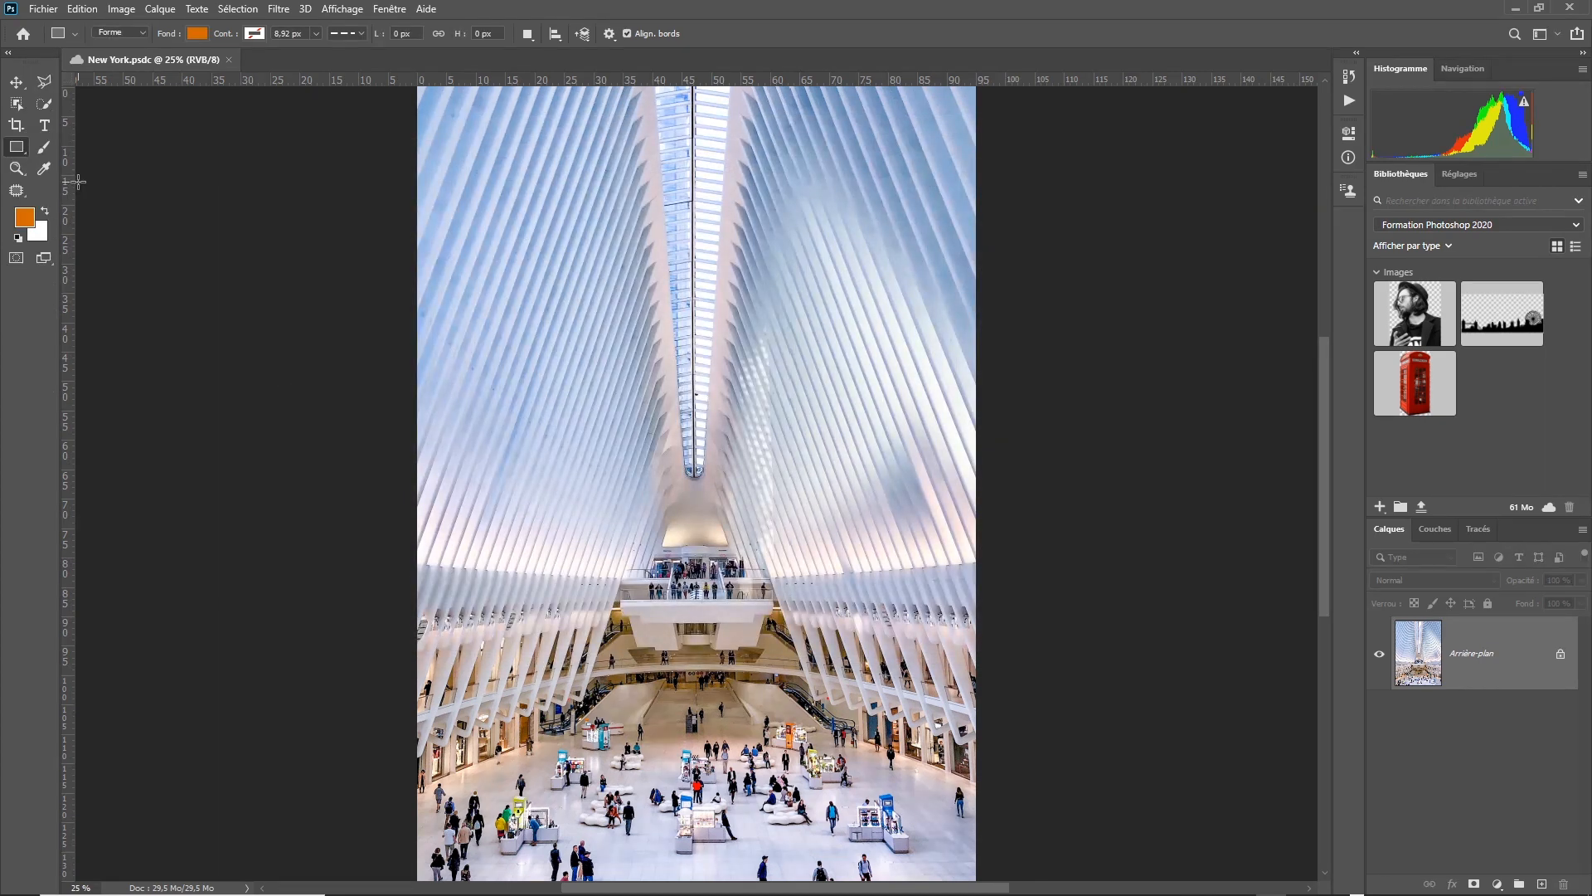
Examine the tools grouped with Outil Déplacement, Outil Rectangle and Outil Pièce in the customized toolbar.
left_click(18, 83)
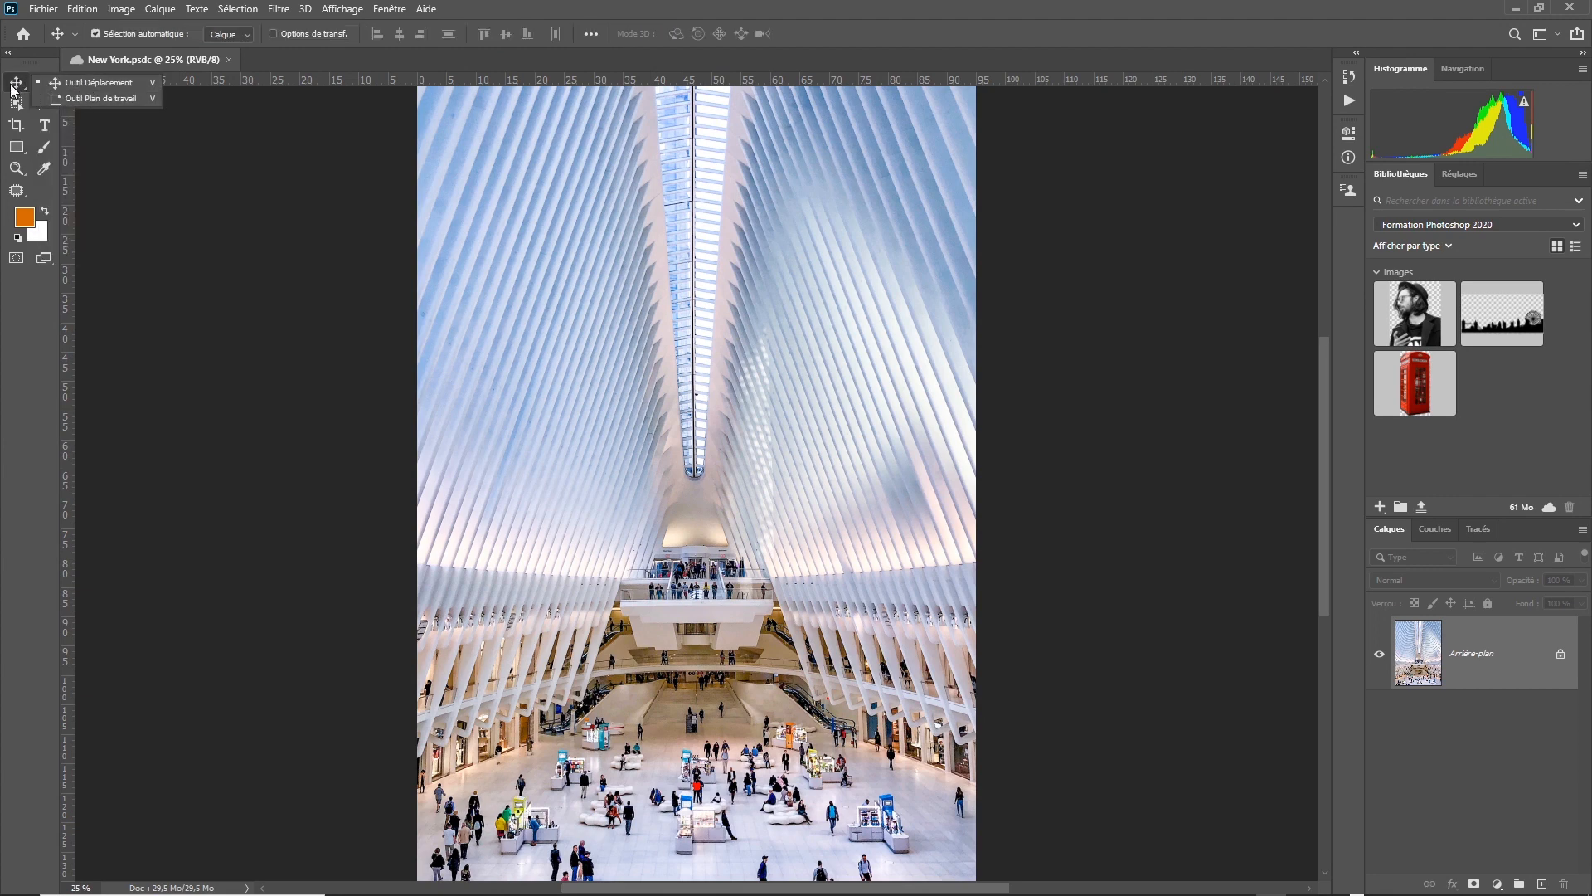
left_click(16, 84)
left_click(17, 147)
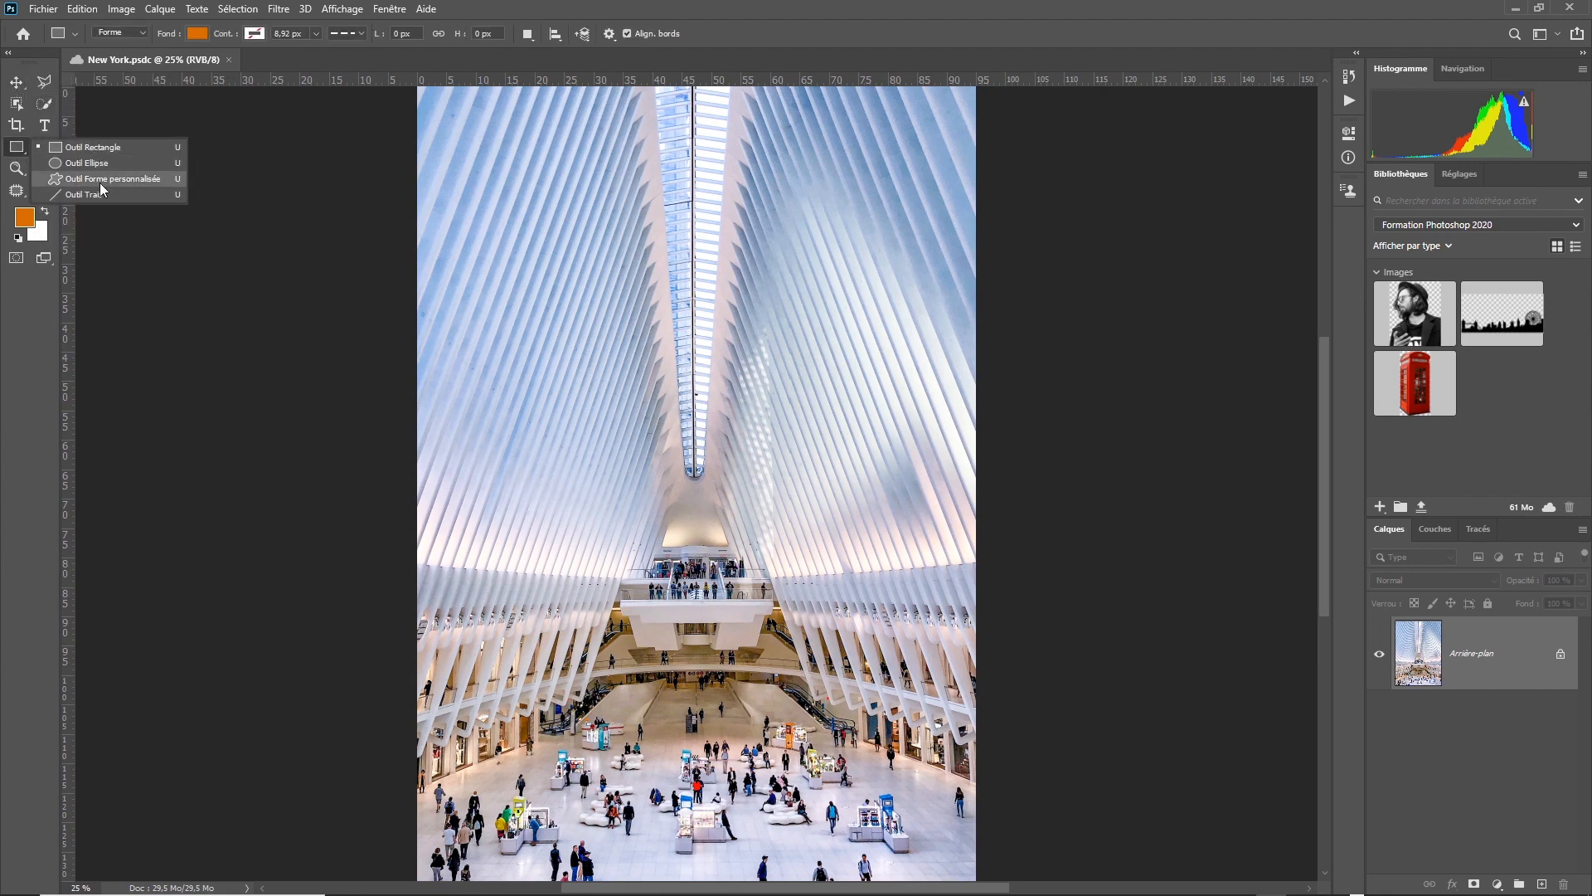
left_click(14, 147)
left_click(13, 81)
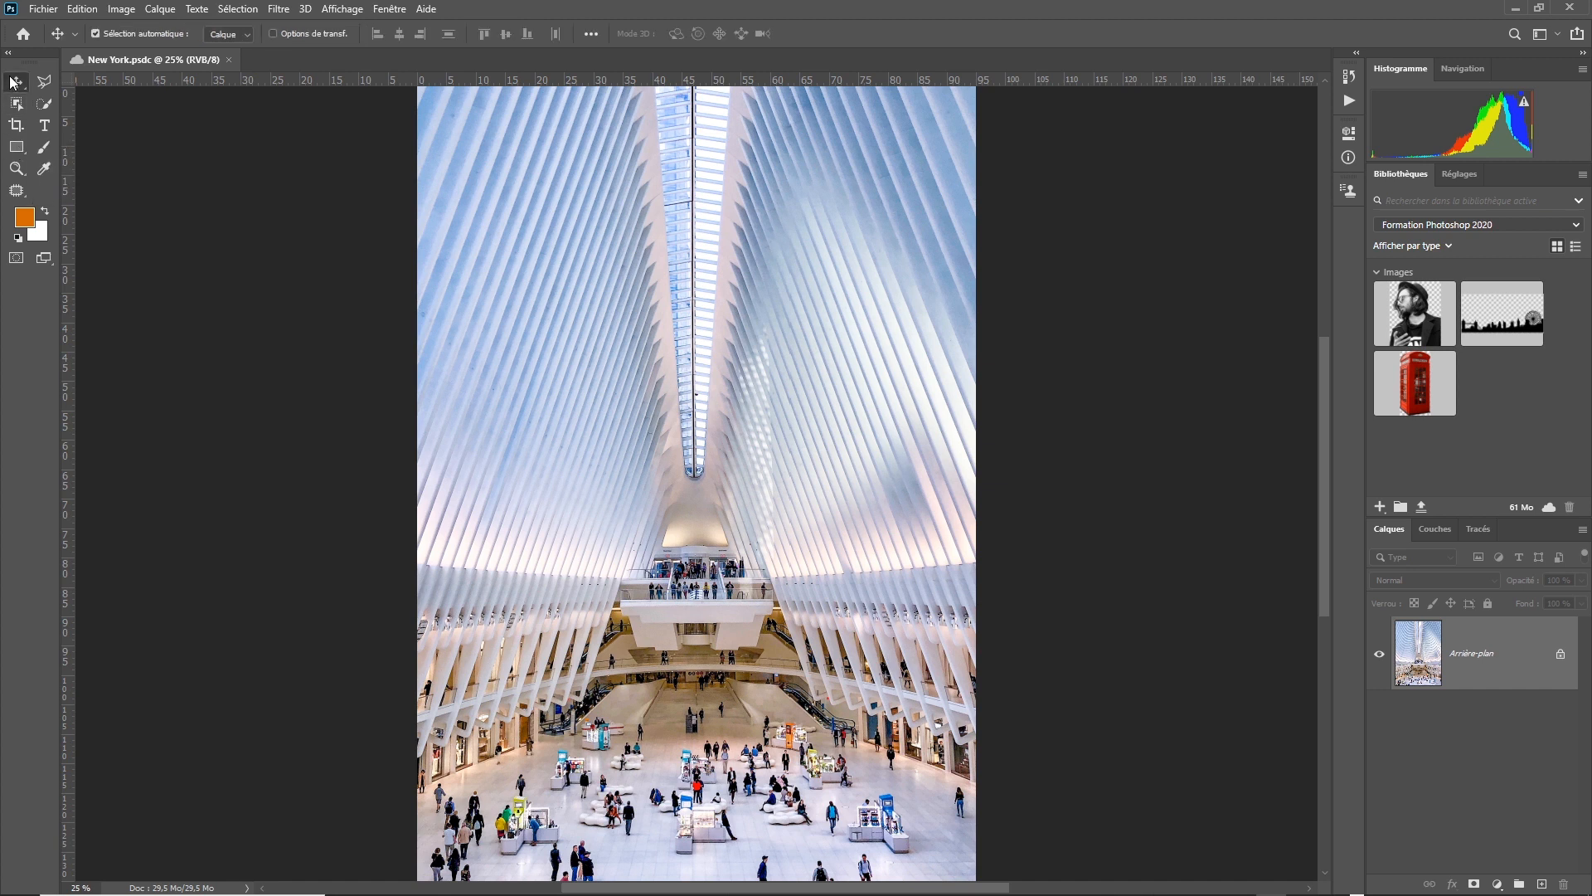
left_click(75, 86)
left_click(15, 192)
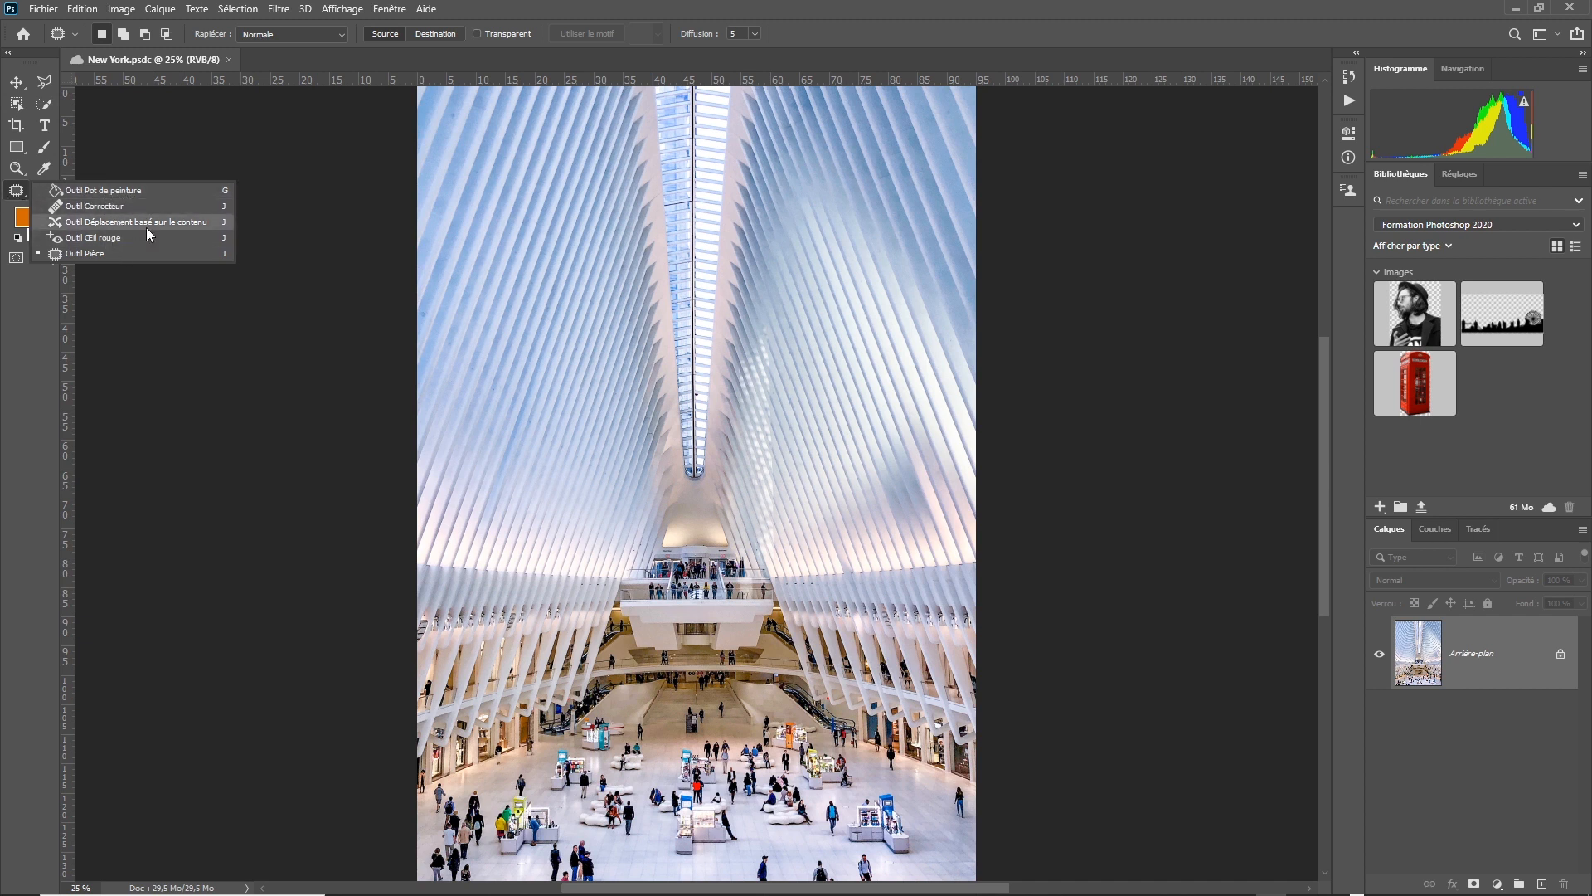
left_click(18, 194)
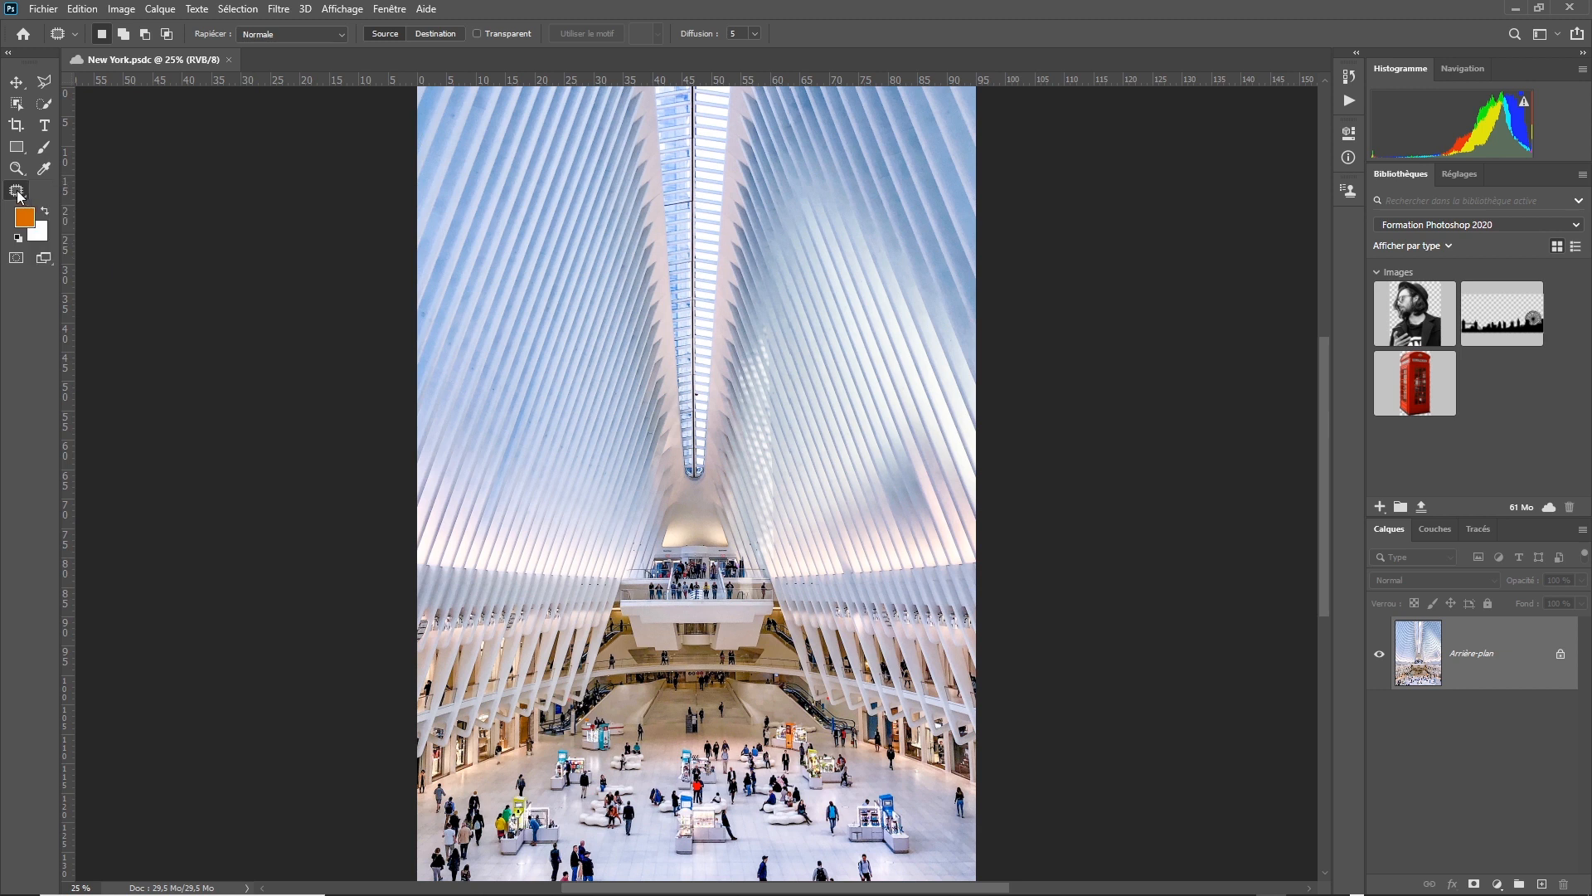